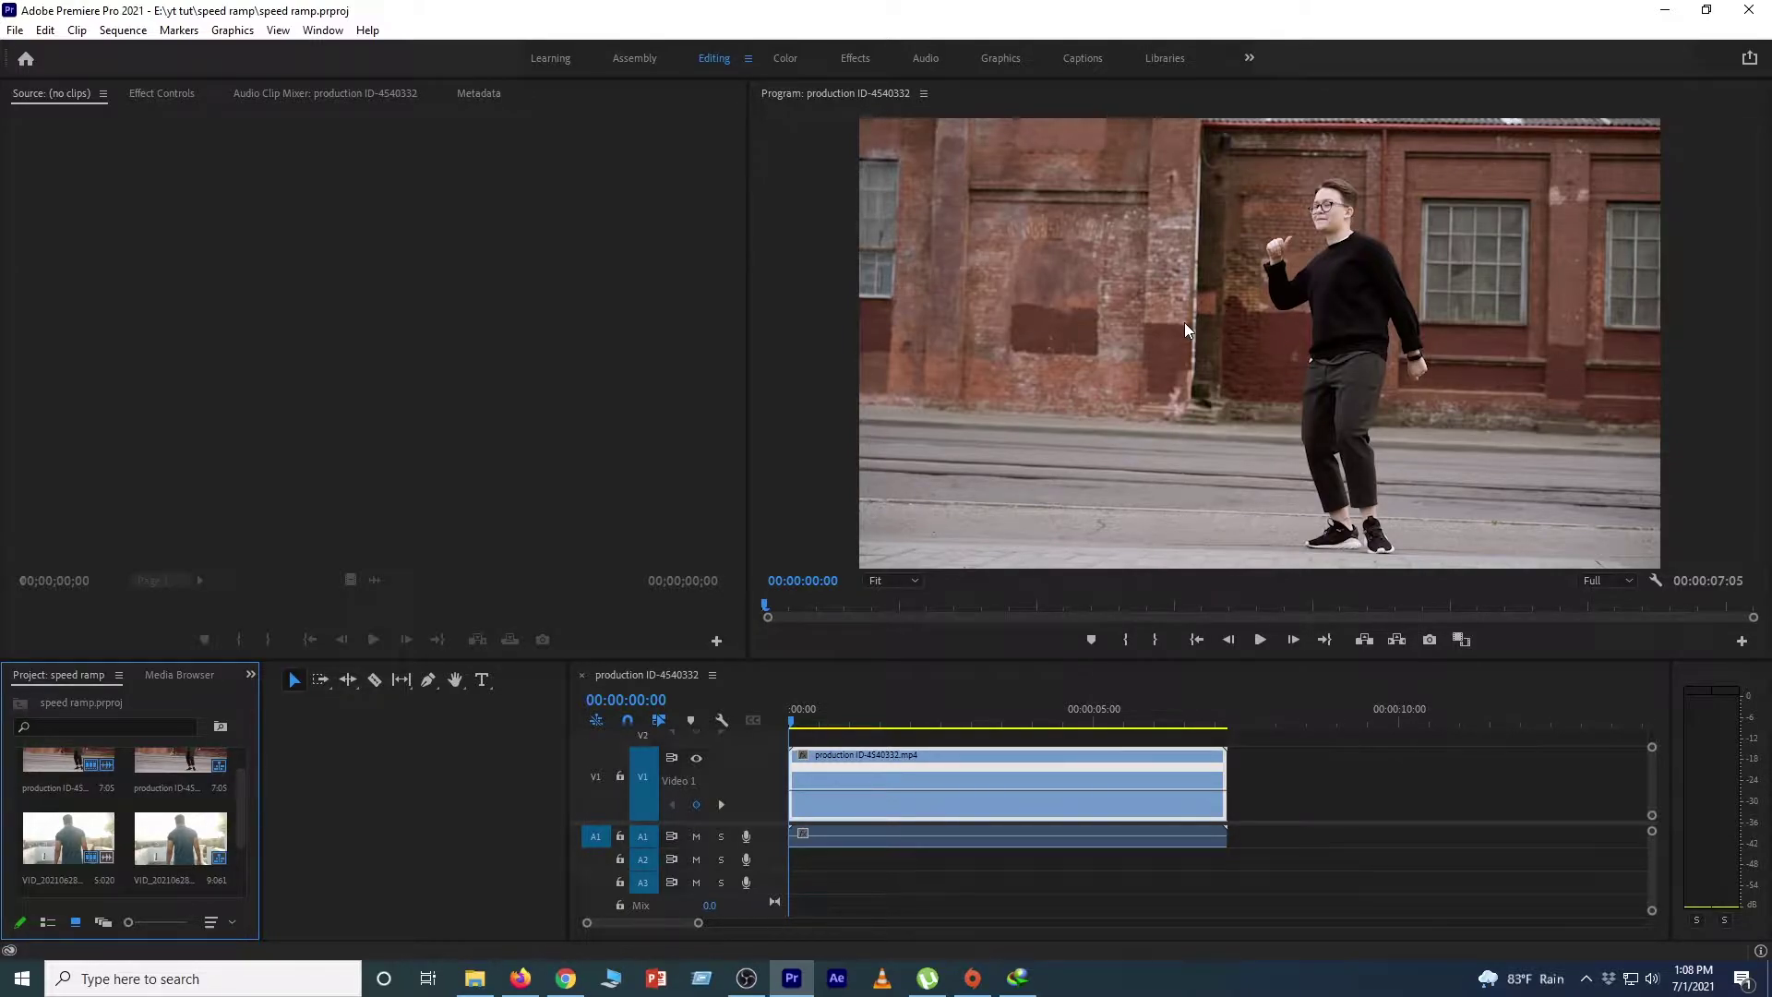
# Select only the dance clip's audio on A1 and delete it
pyautogui.click(990, 831)
pyautogui.click(989, 780)
pyautogui.click(988, 831)
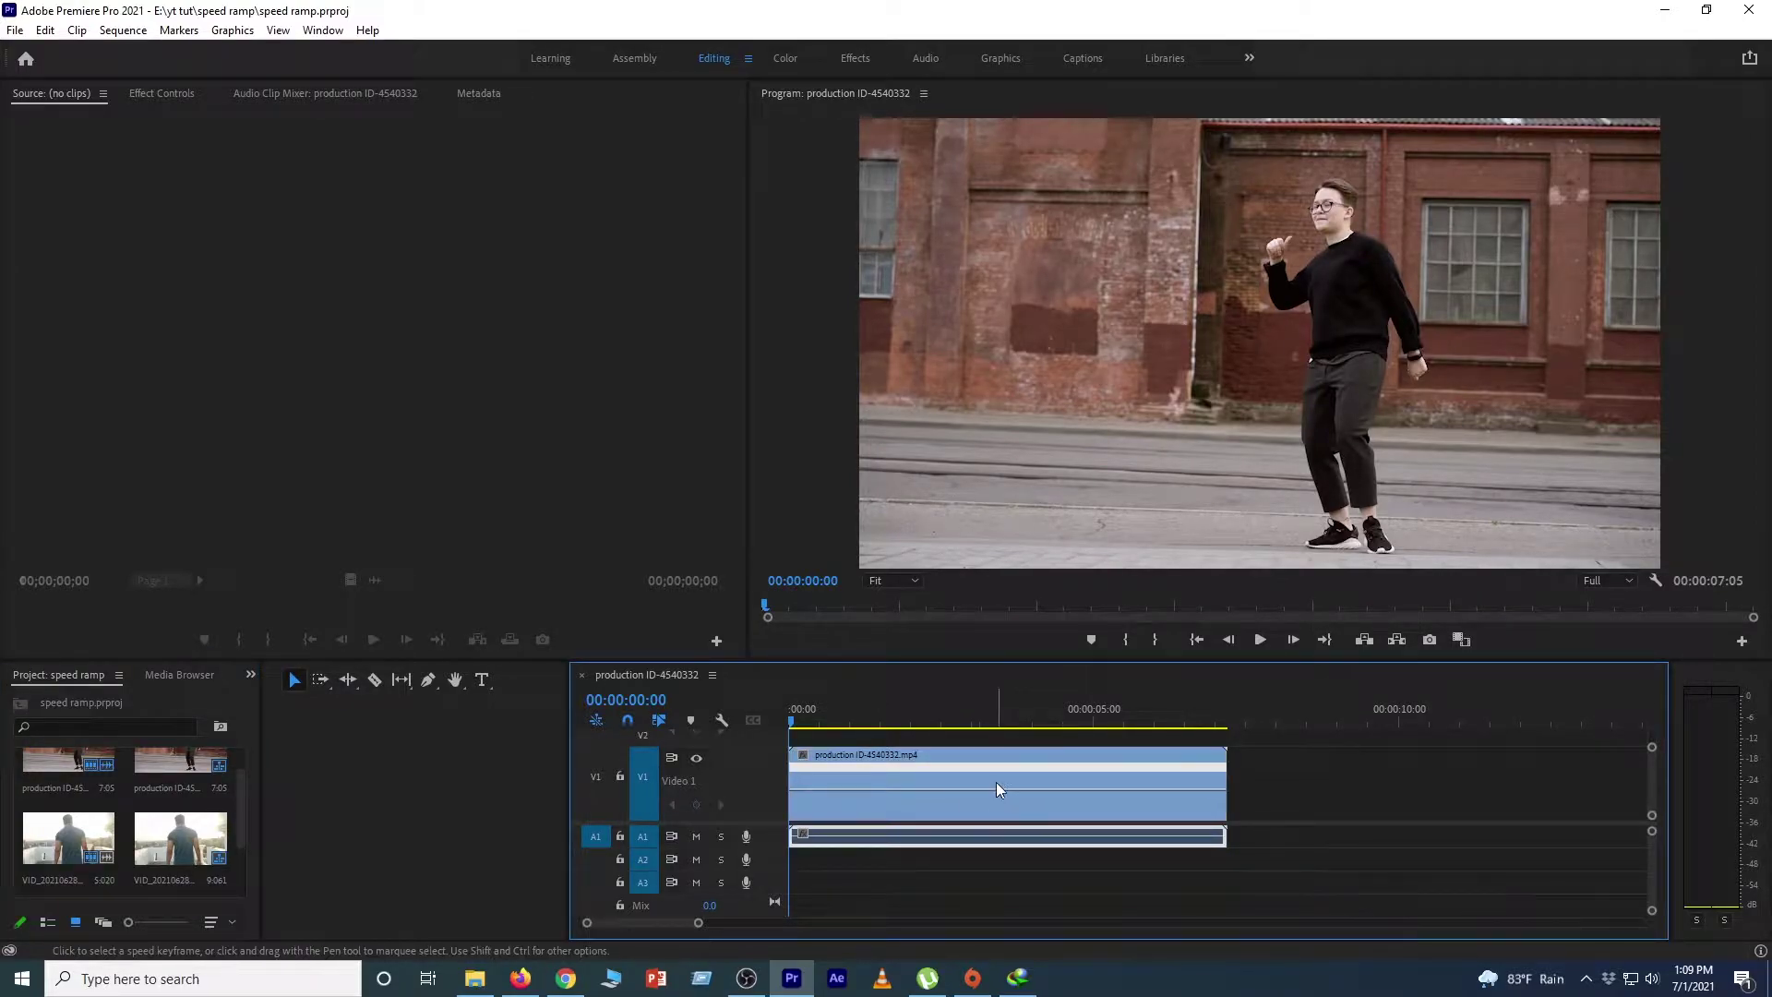
pyautogui.rightClick(996, 790)
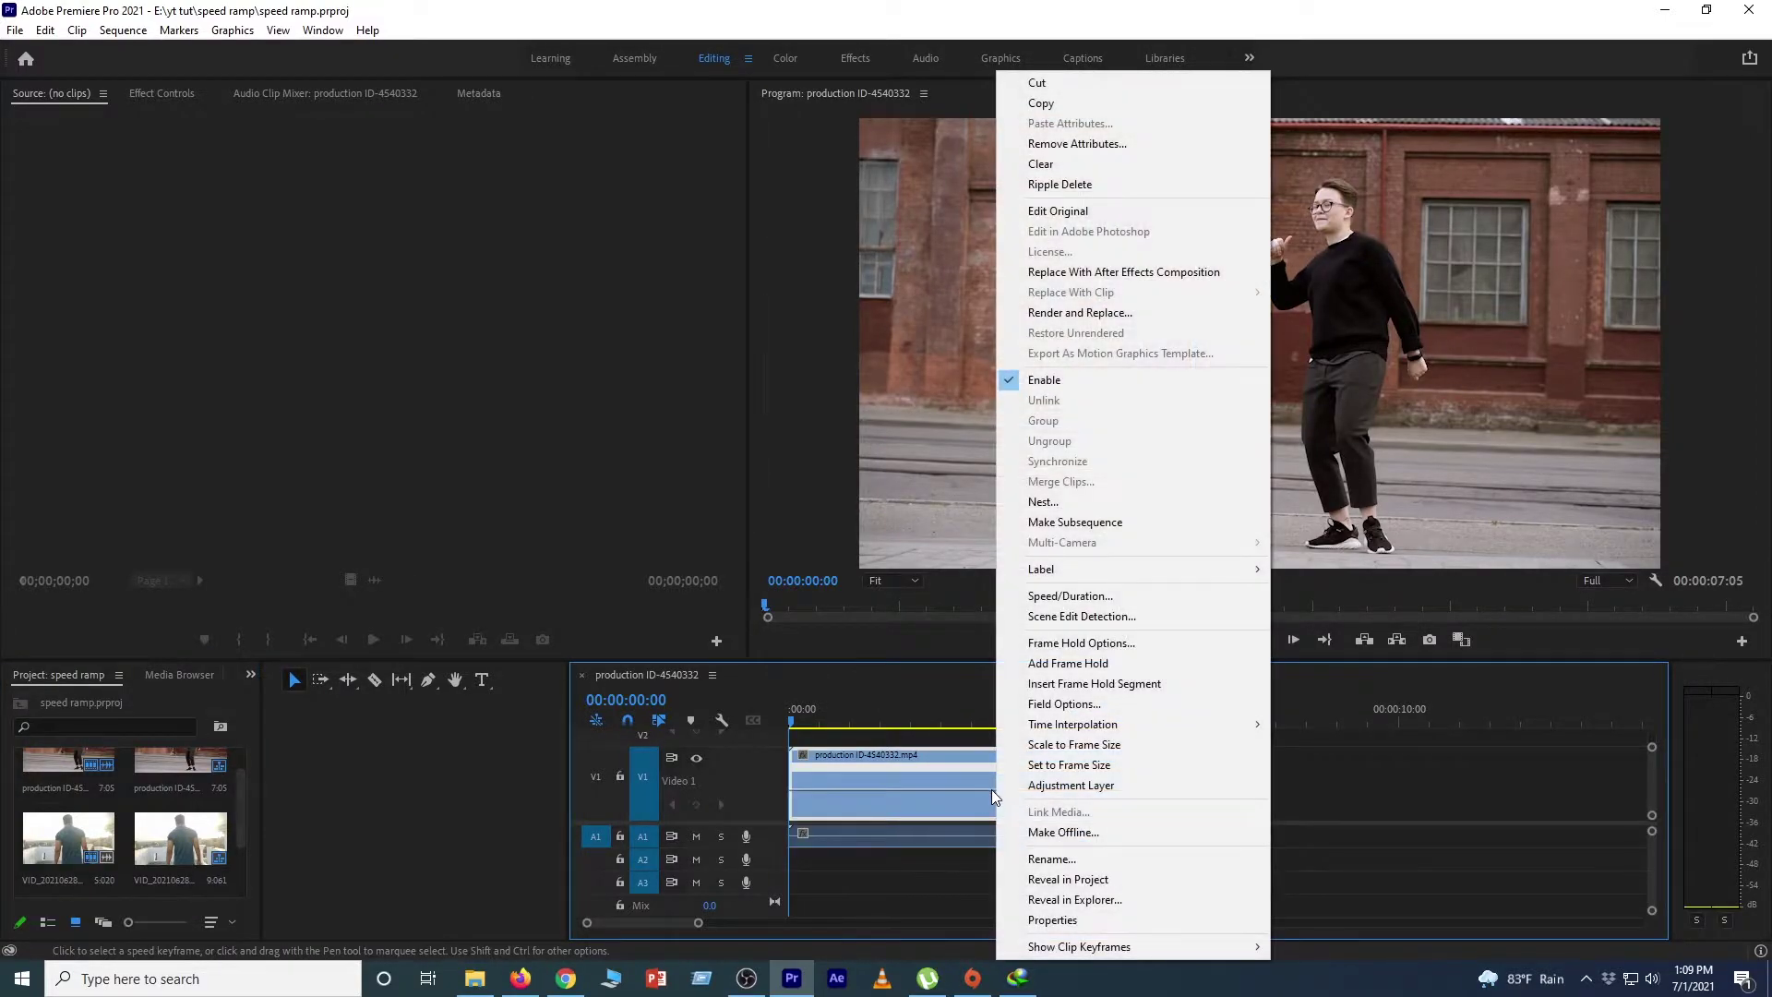
pyautogui.click(921, 828)
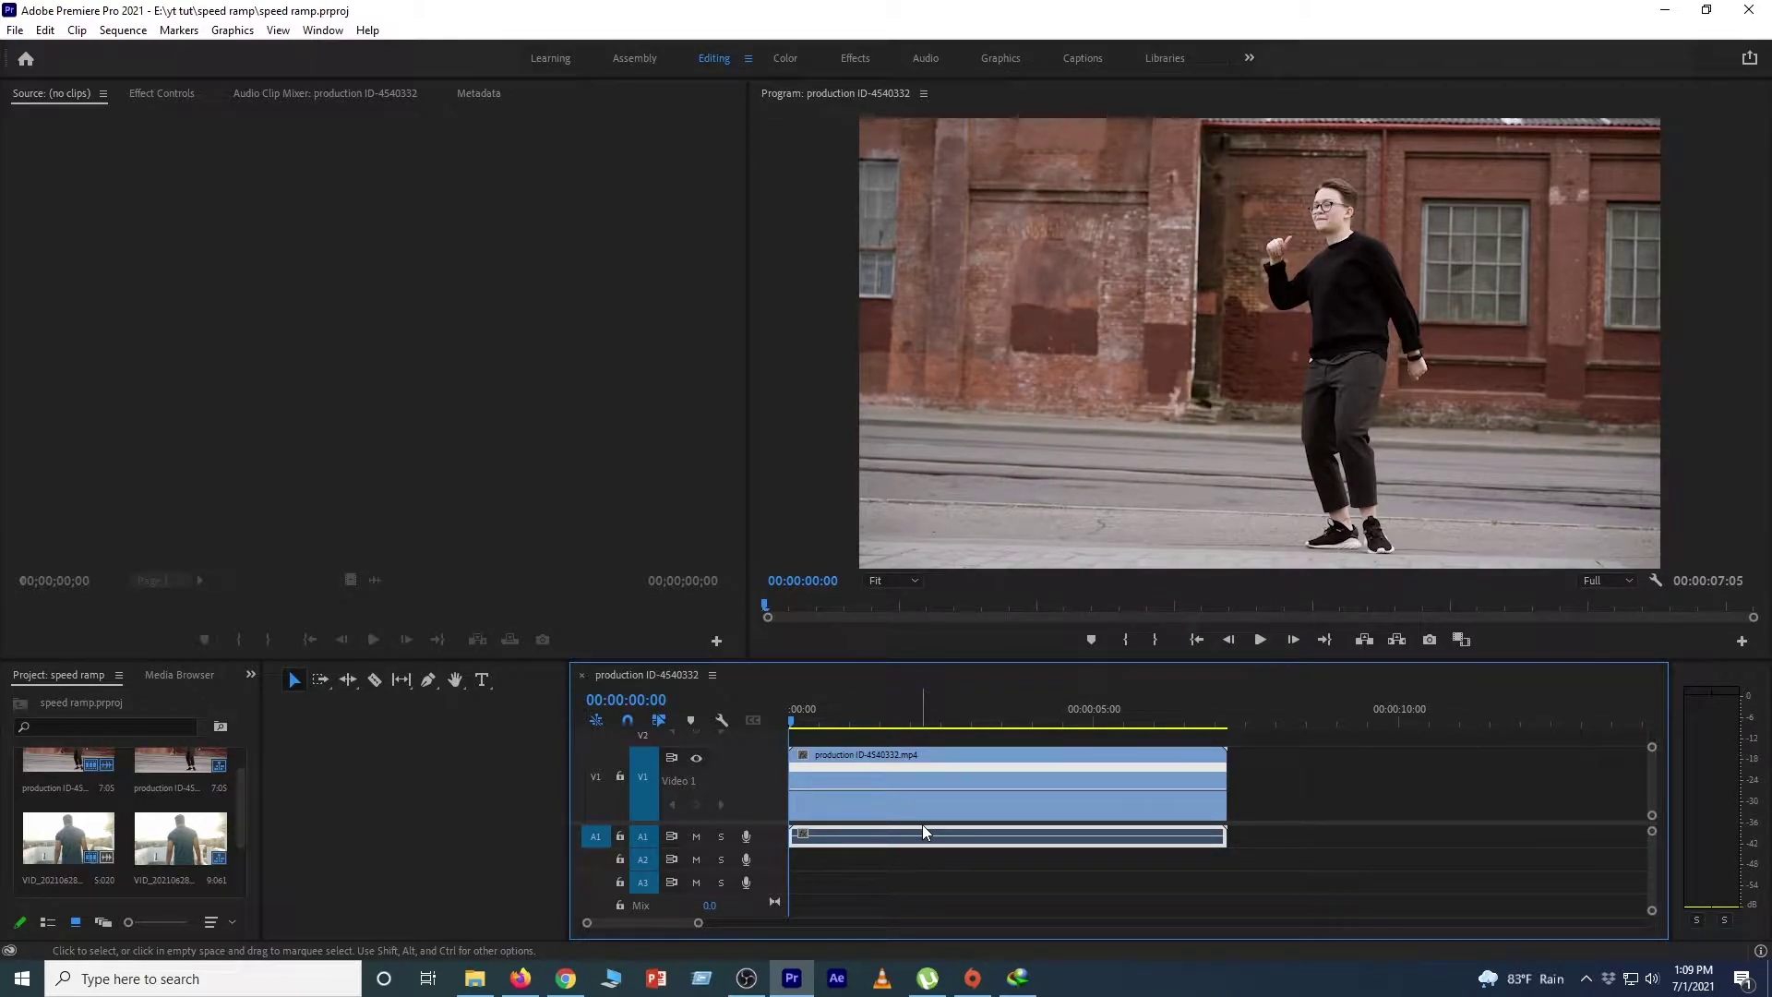
pyautogui.press('Delete')
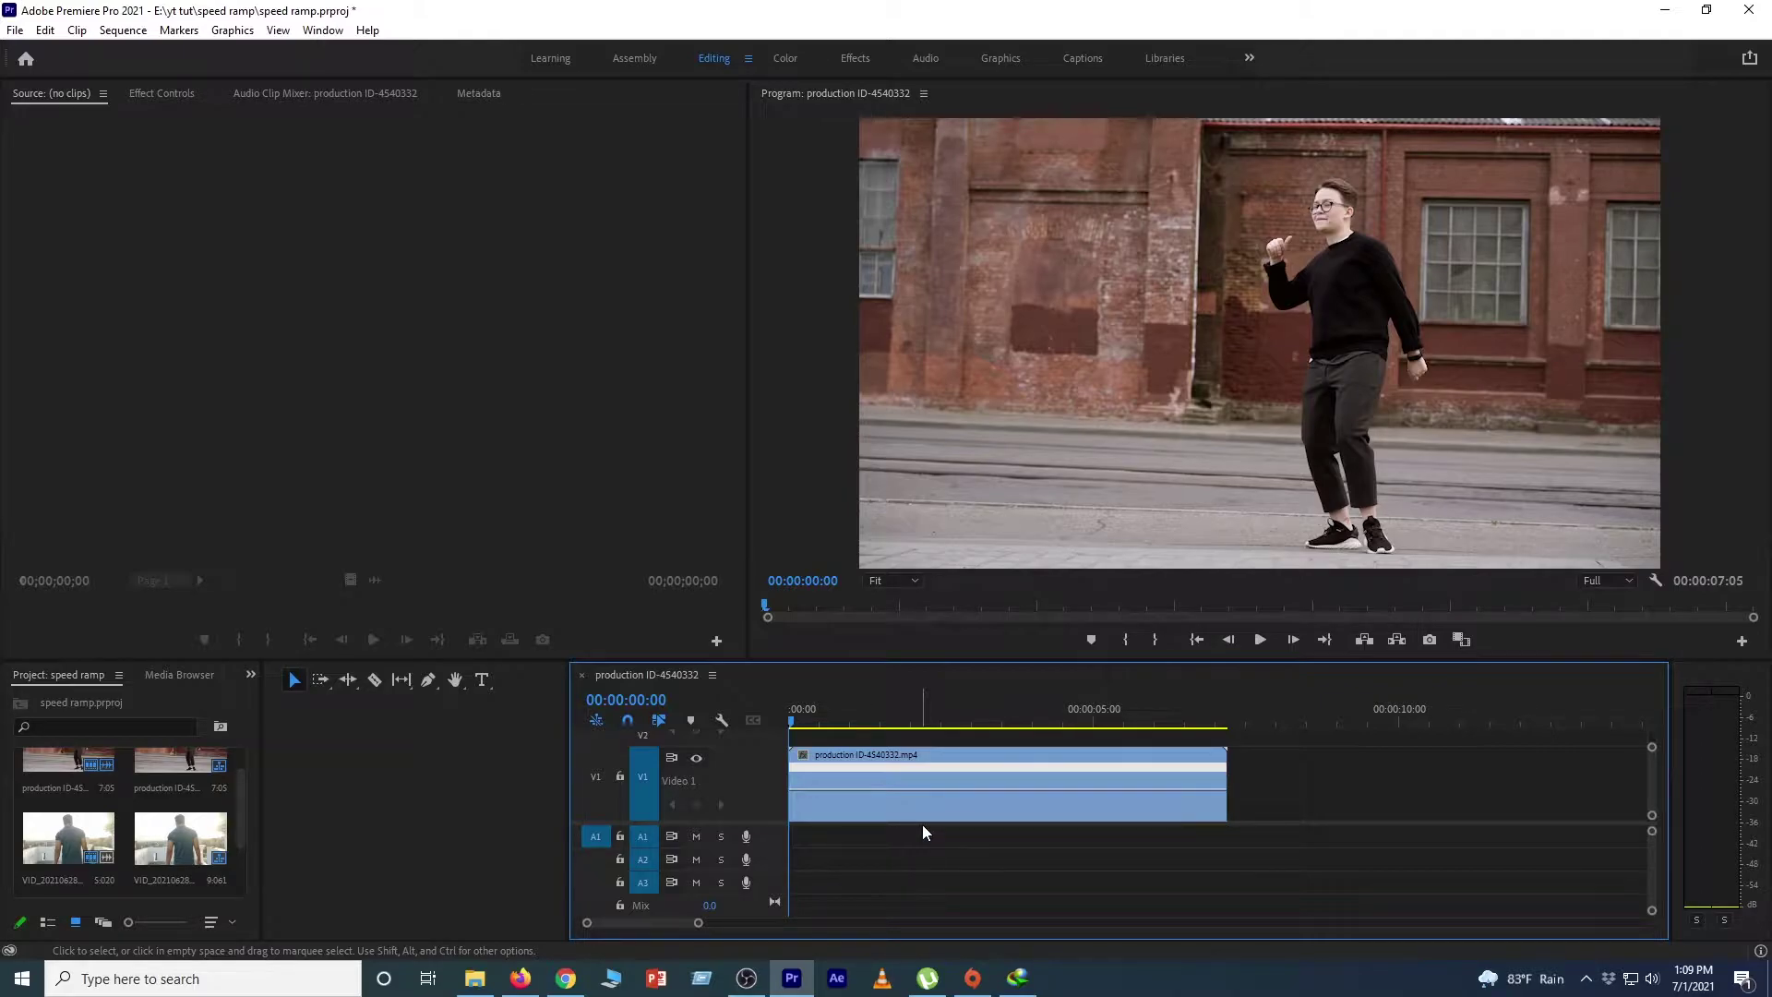
pyautogui.rightClick(961, 785)
# Switch the V1 clip's keyframe display to Time Remapping > Speed
pyautogui.click(1037, 837)
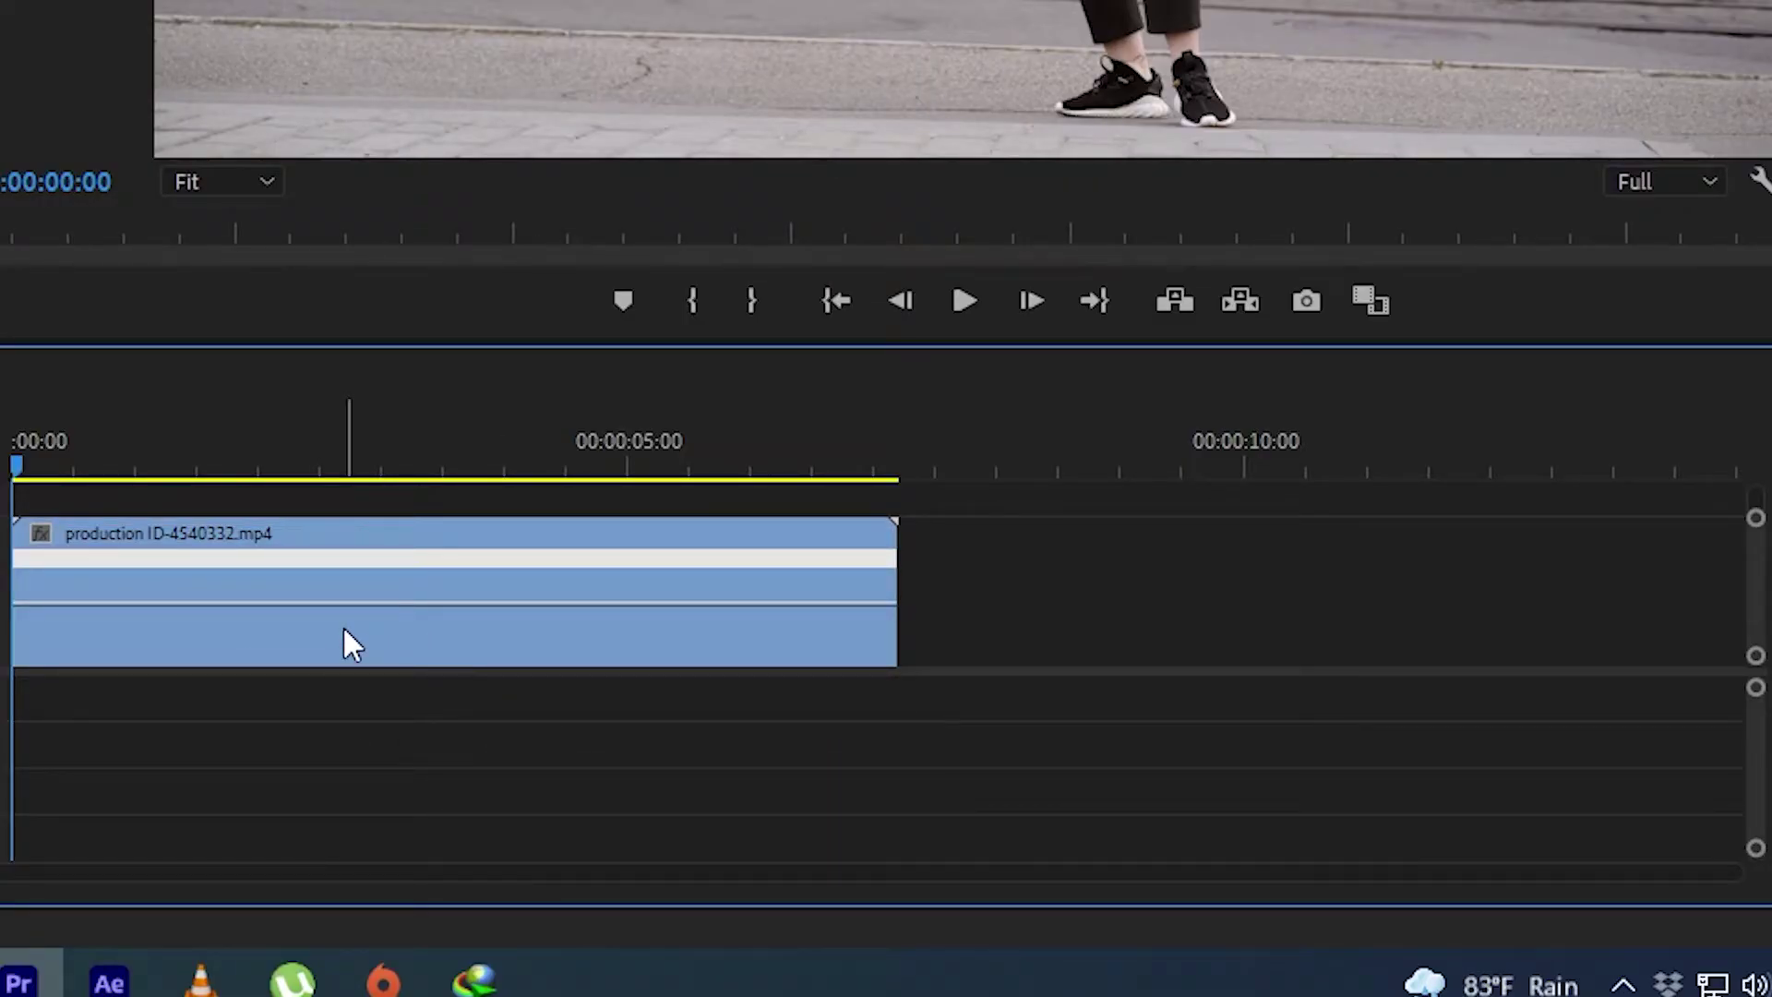
pyautogui.click(370, 592)
pyautogui.rightClick(387, 645)
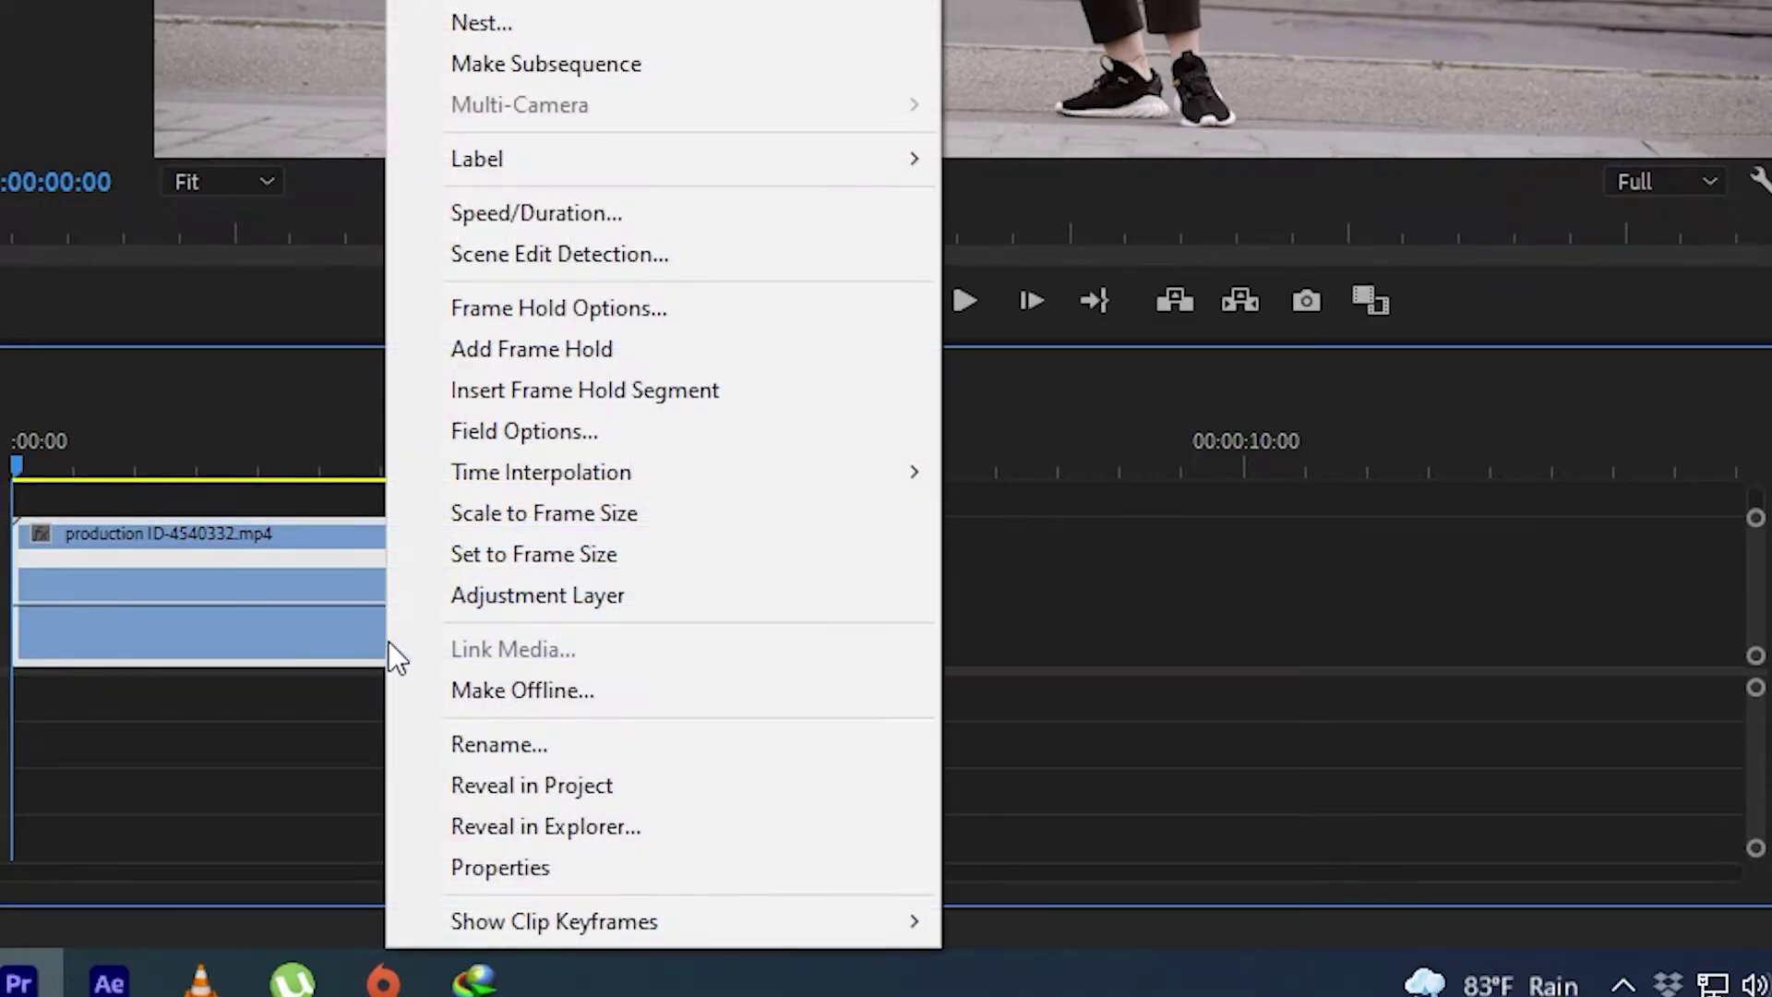
pyautogui.moveTo(496, 933)
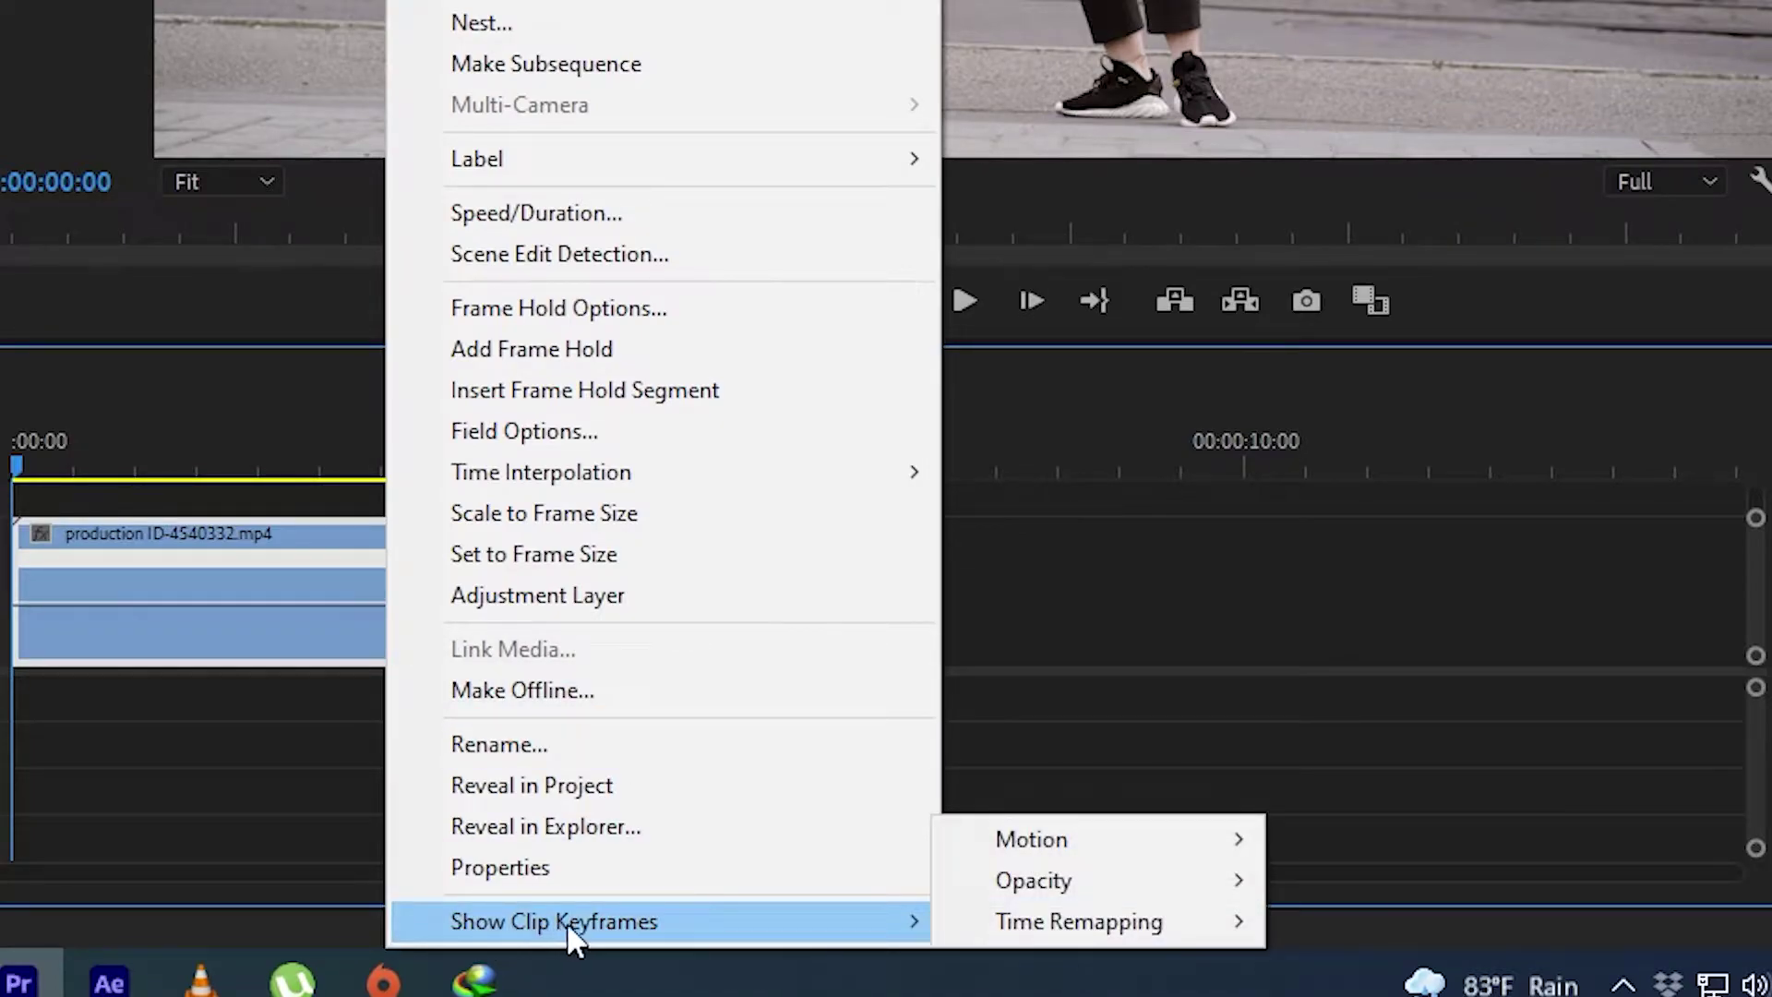
pyautogui.moveTo(1017, 925)
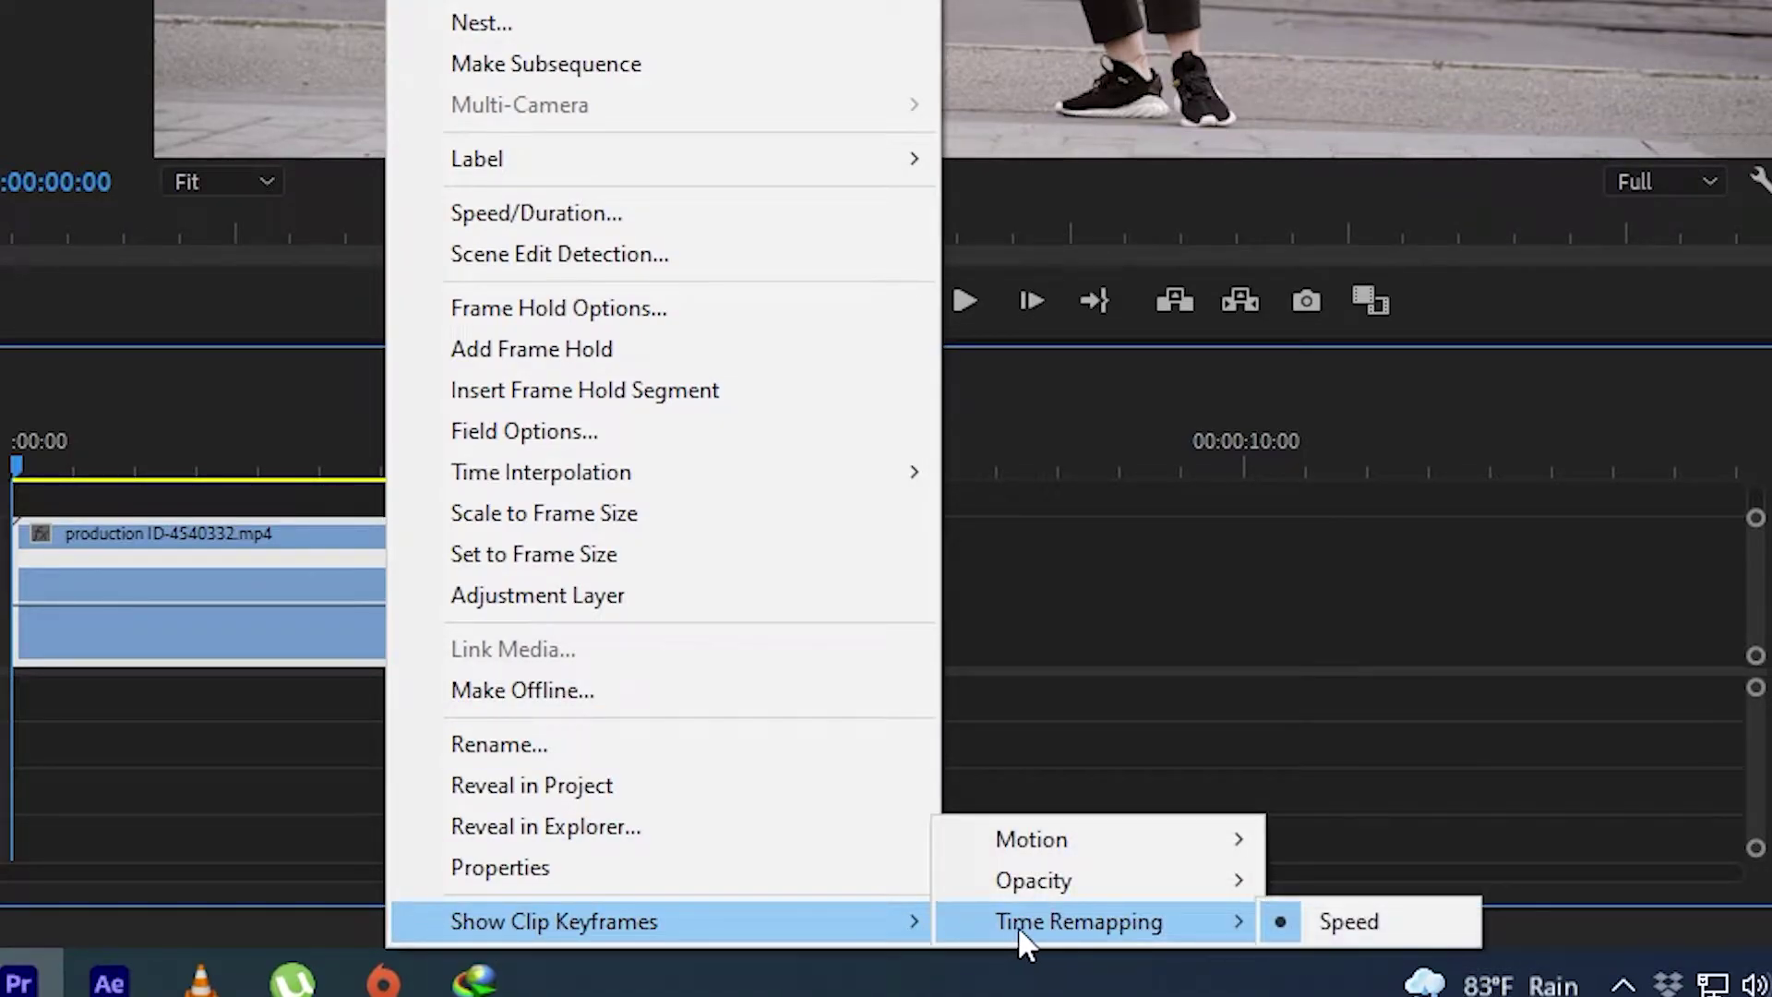
pyautogui.click(1359, 923)
pyautogui.click(1361, 935)
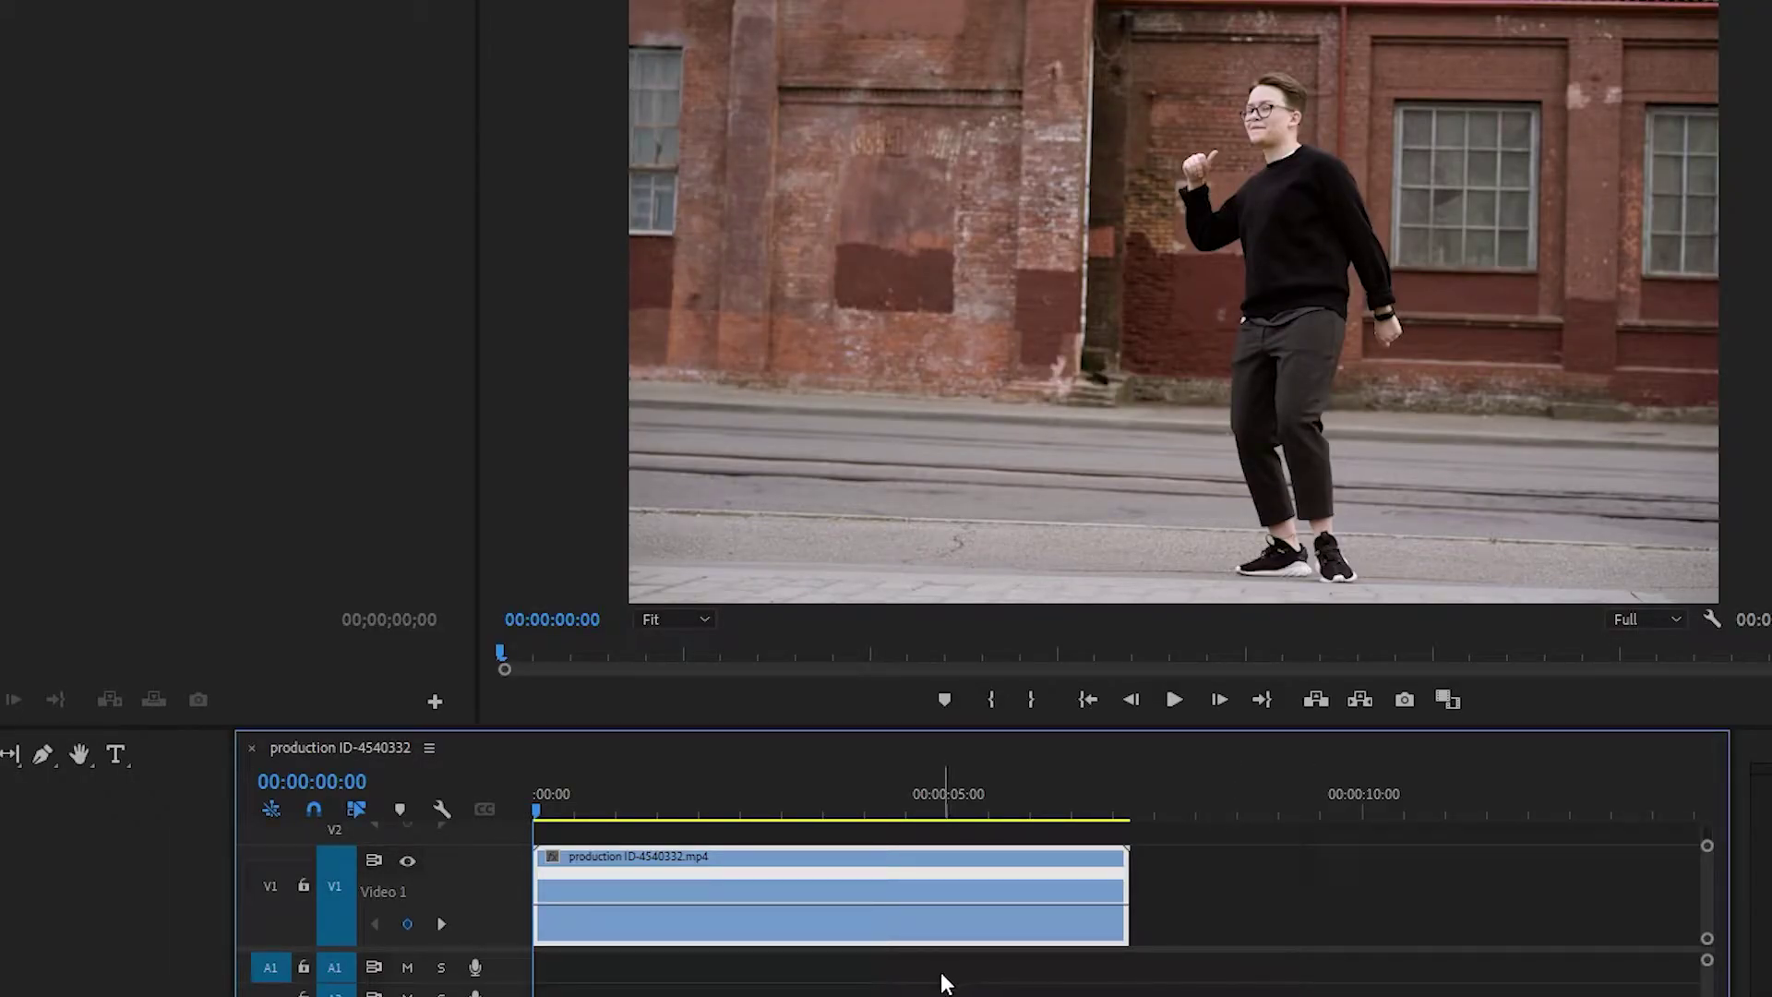
# With the Pen tool active, zoom in and play to locate the ramp points at 00:00:01:00 and 00:00:02:03
pyautogui.press('p')
pyautogui.press('=')
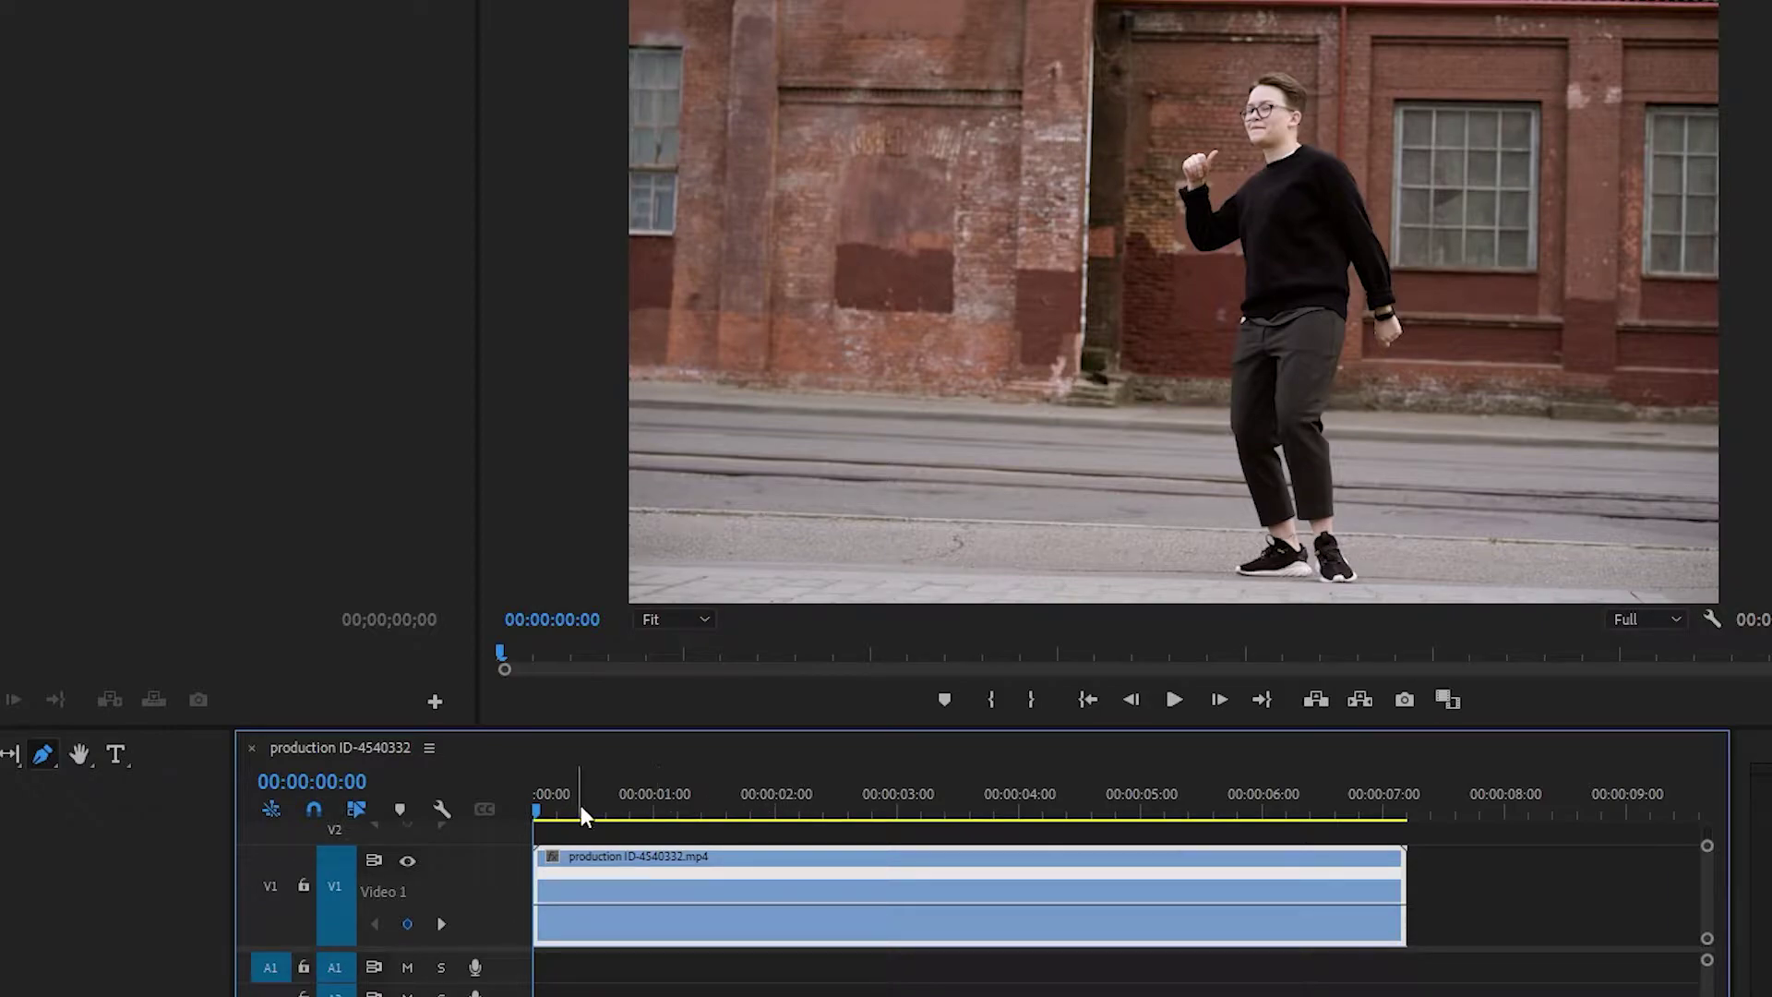
pyautogui.press('space')
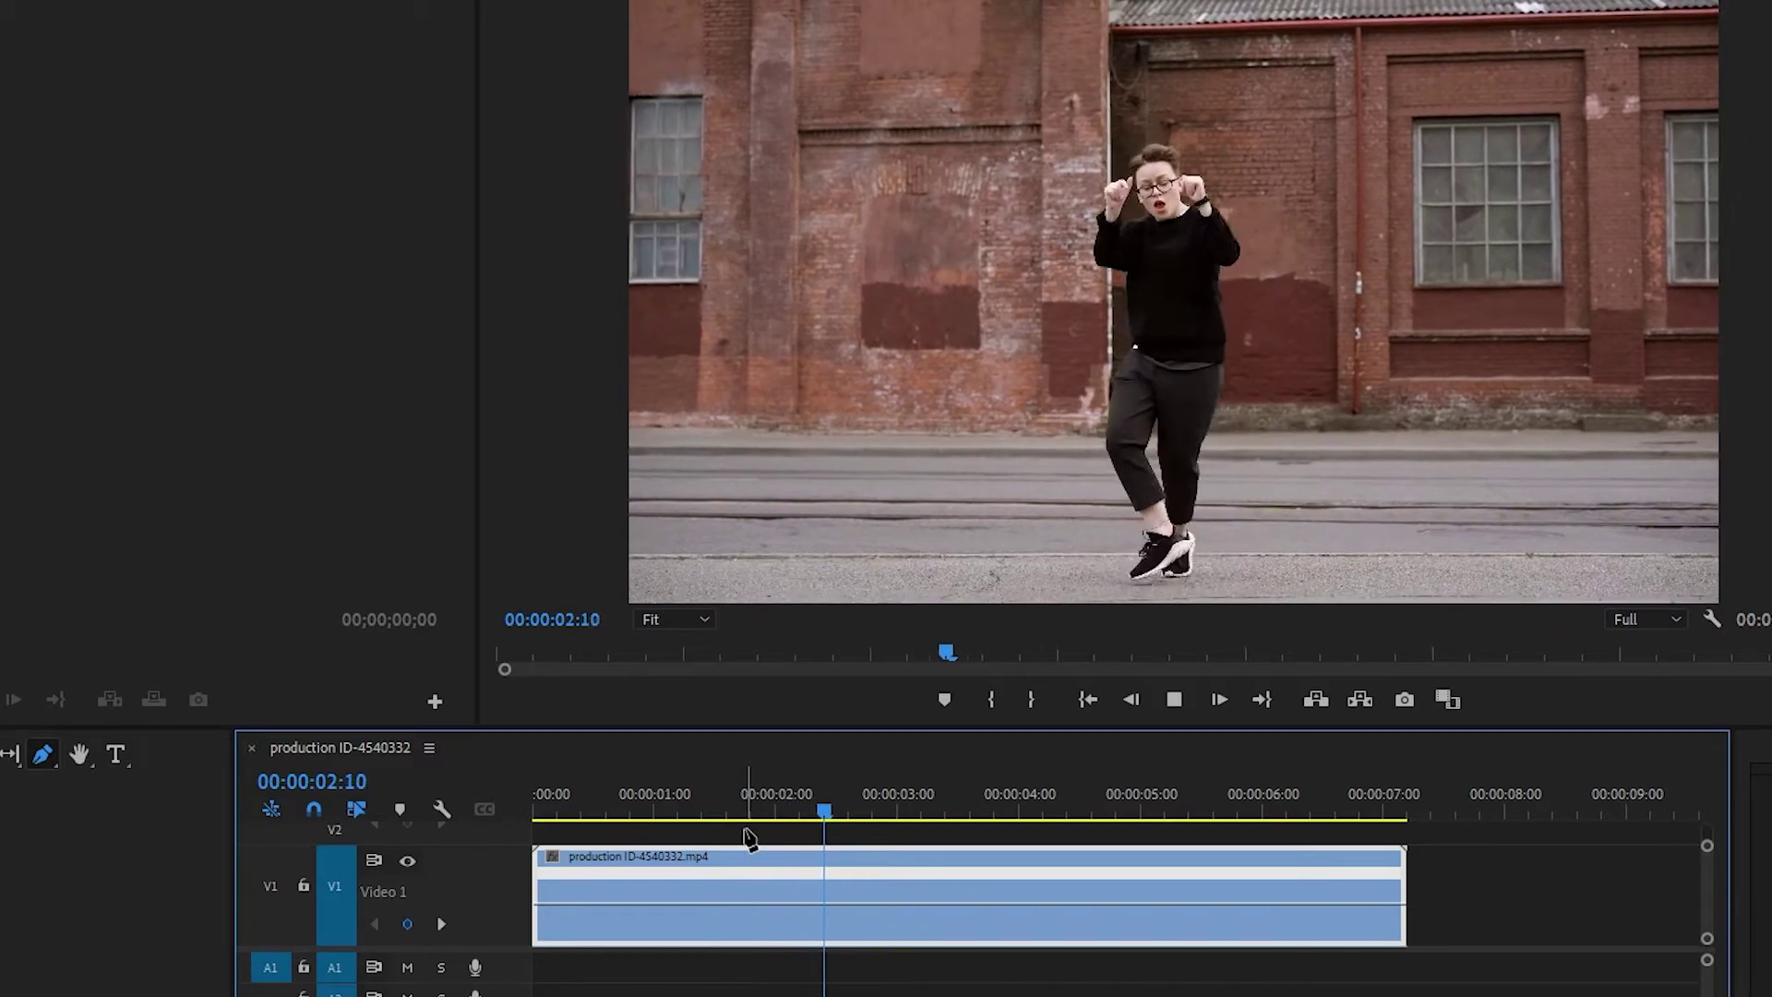
pyautogui.press('space')
pyautogui.moveTo(631, 817)
pyautogui.mouseDown()
pyautogui.moveTo(561, 822)
pyautogui.moveTo(656, 822)
pyautogui.mouseUp()
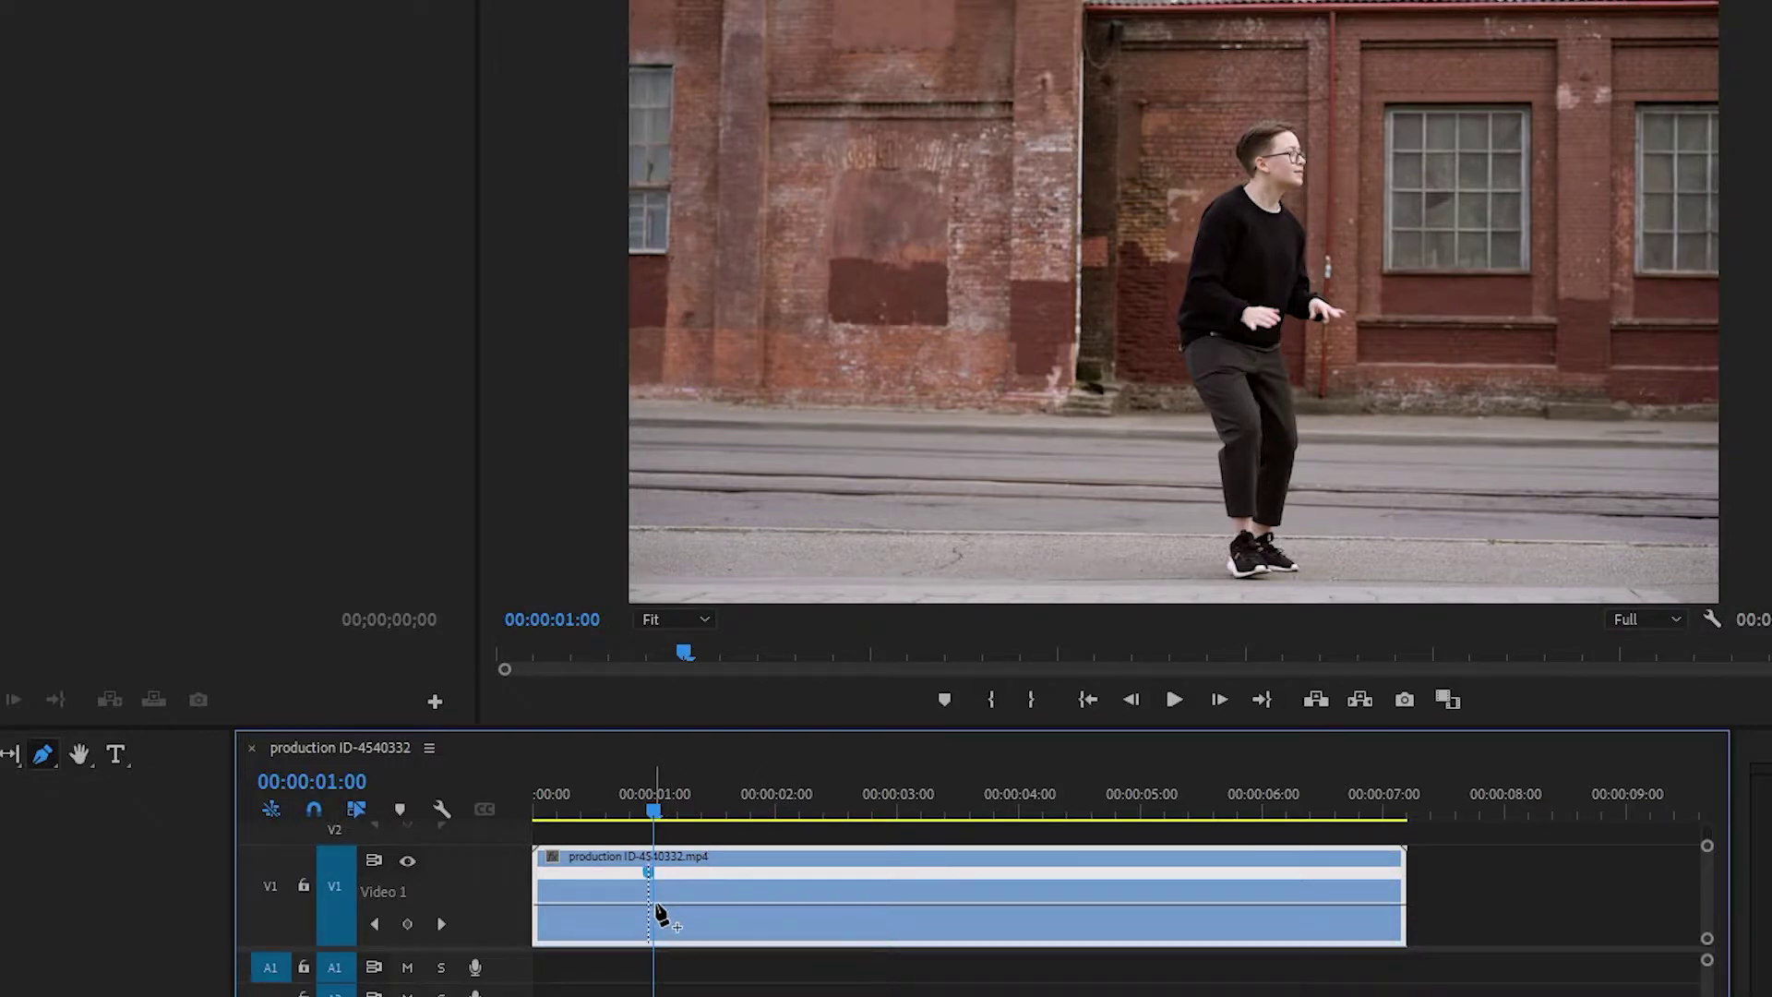
pyautogui.click(789, 807)
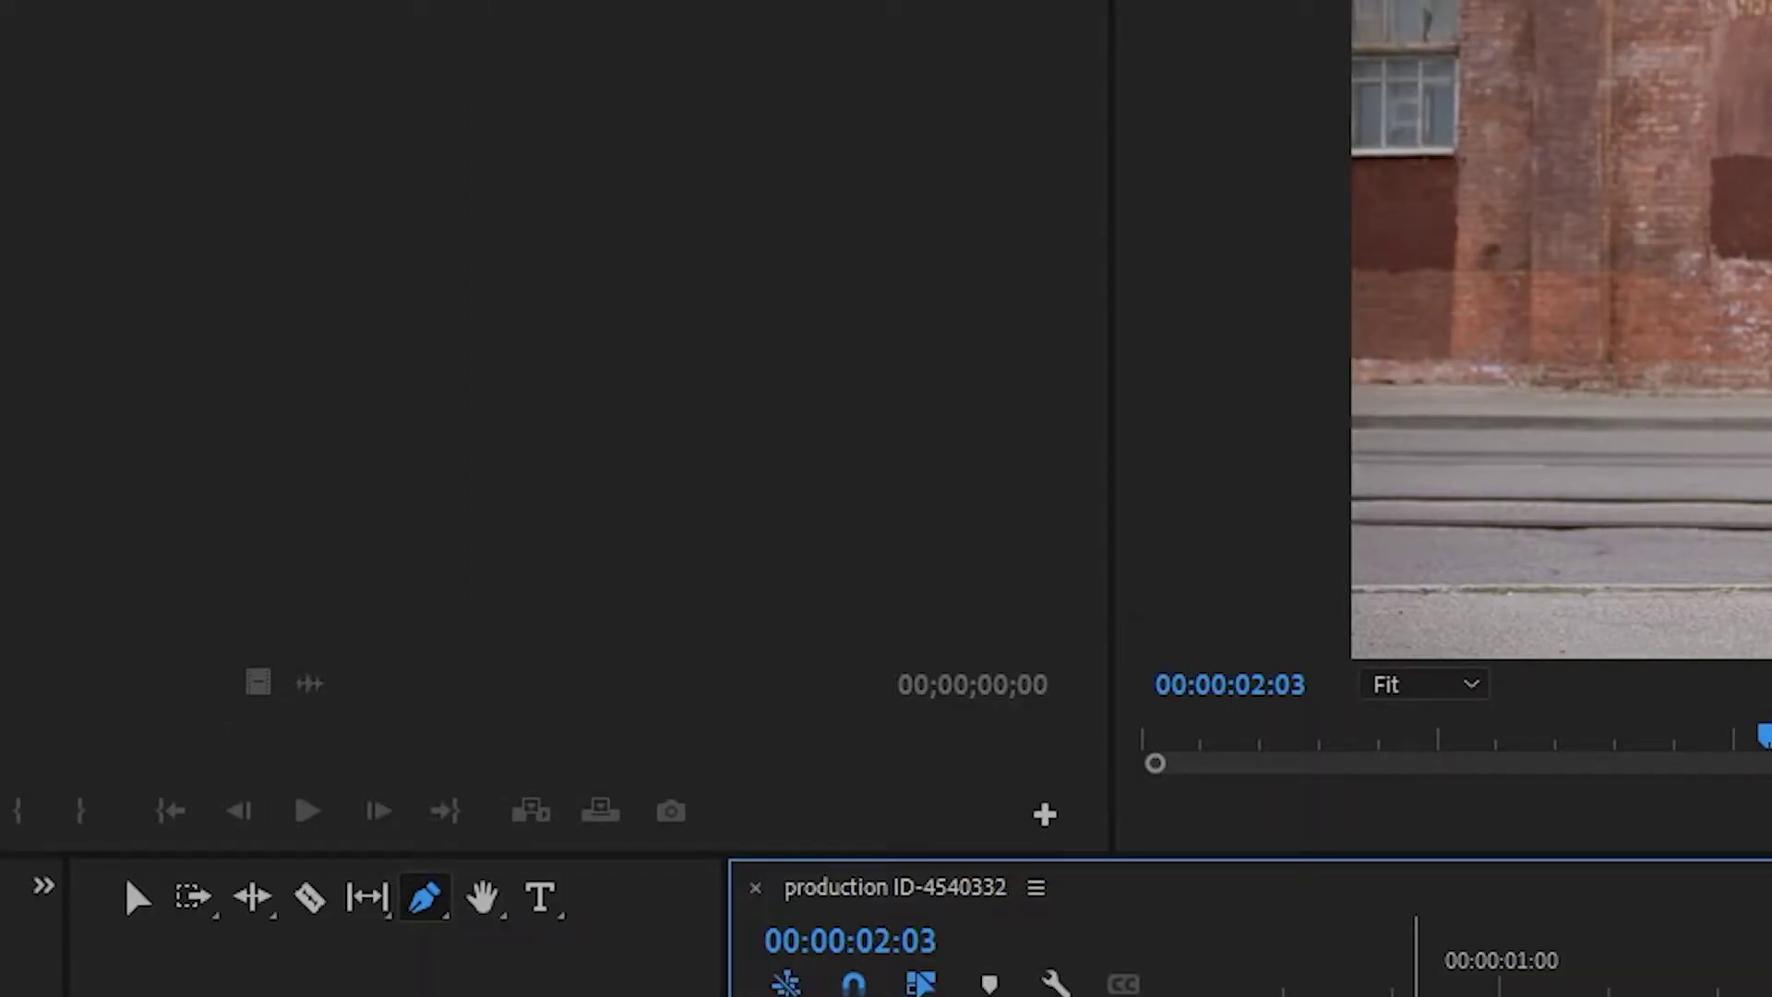
# Drag the speed band between the two keyframes down to 50% with the Selection tool
pyautogui.press('v')
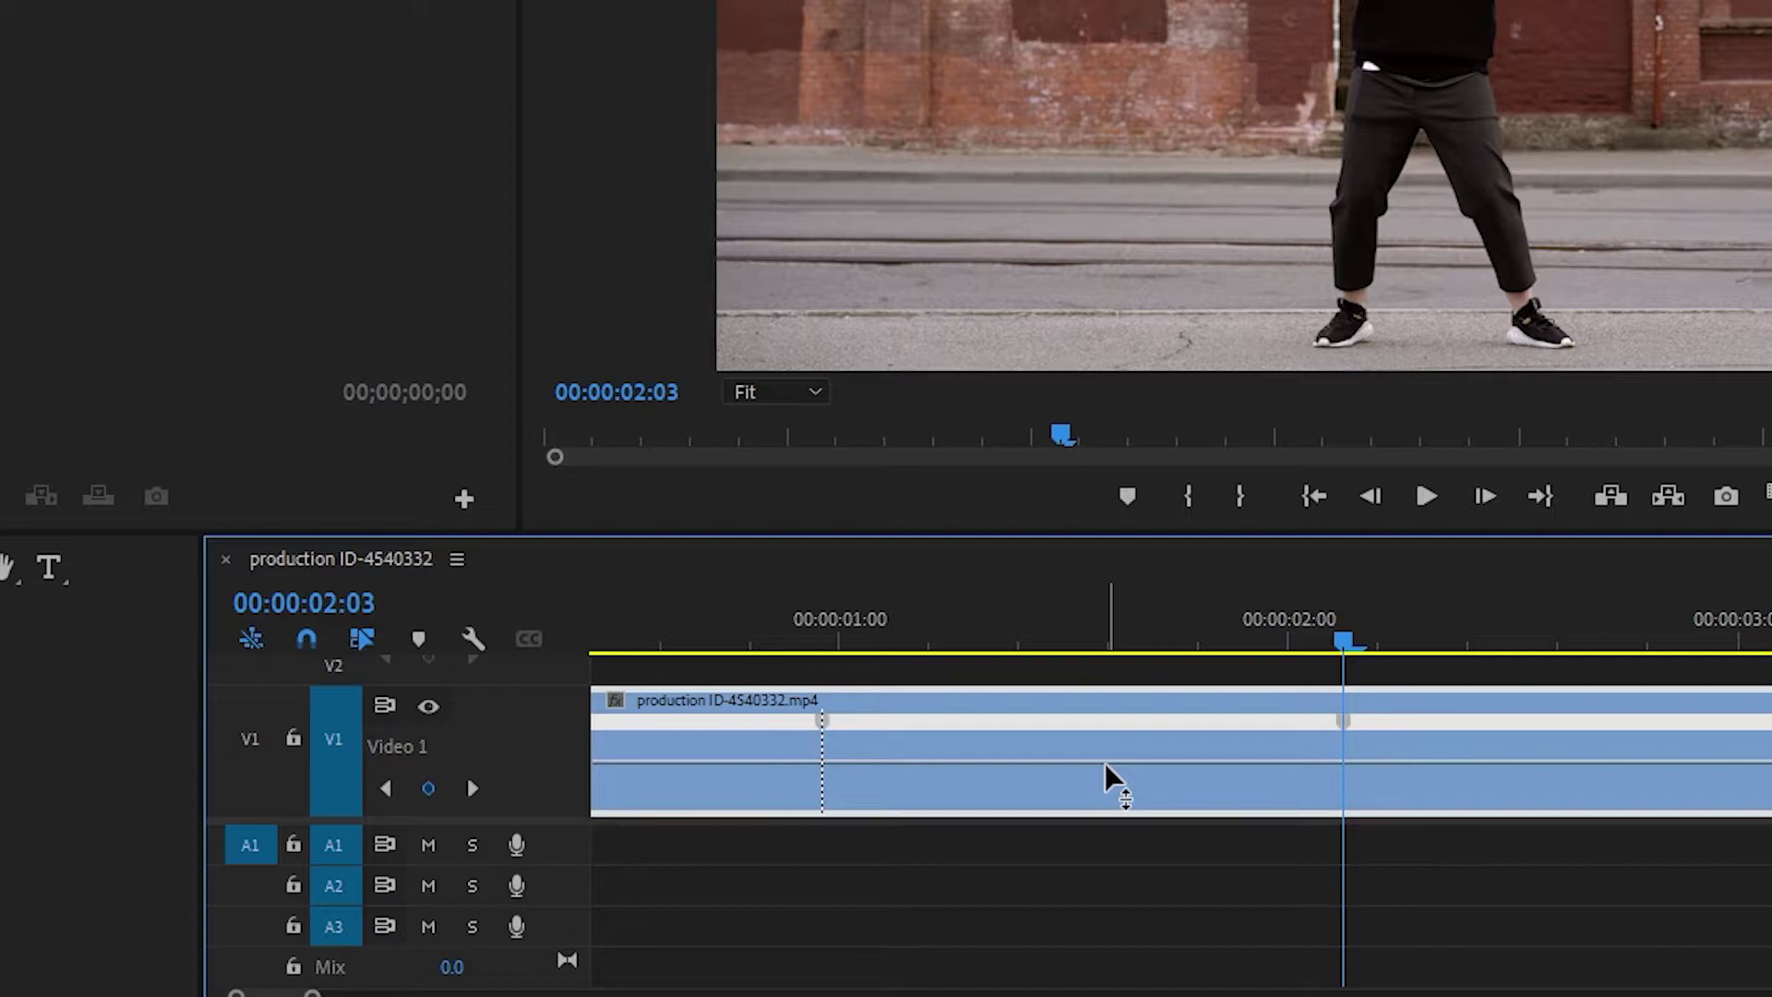
pyautogui.moveTo(1105, 762); pyautogui.dragTo(1105, 773)
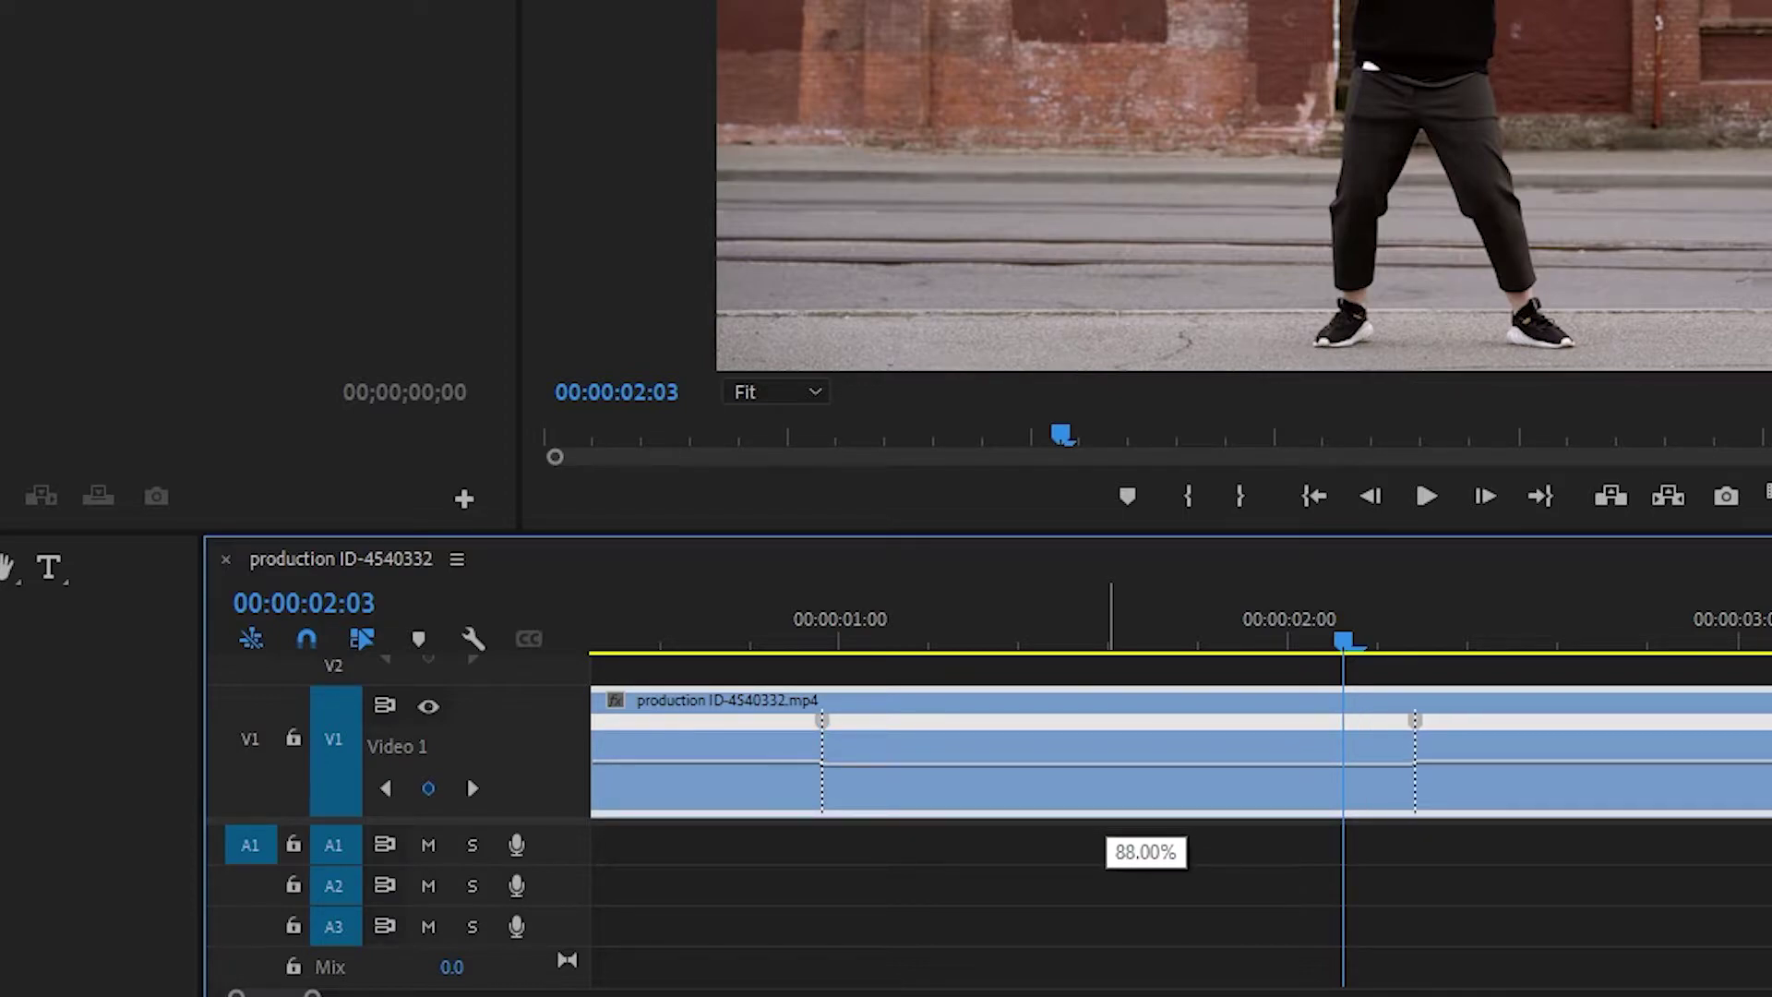
pyautogui.moveTo(1105, 773)
pyautogui.mouseDown()
pyautogui.moveTo(1105, 790)
pyautogui.moveTo(1105, 750)
pyautogui.mouseUp()
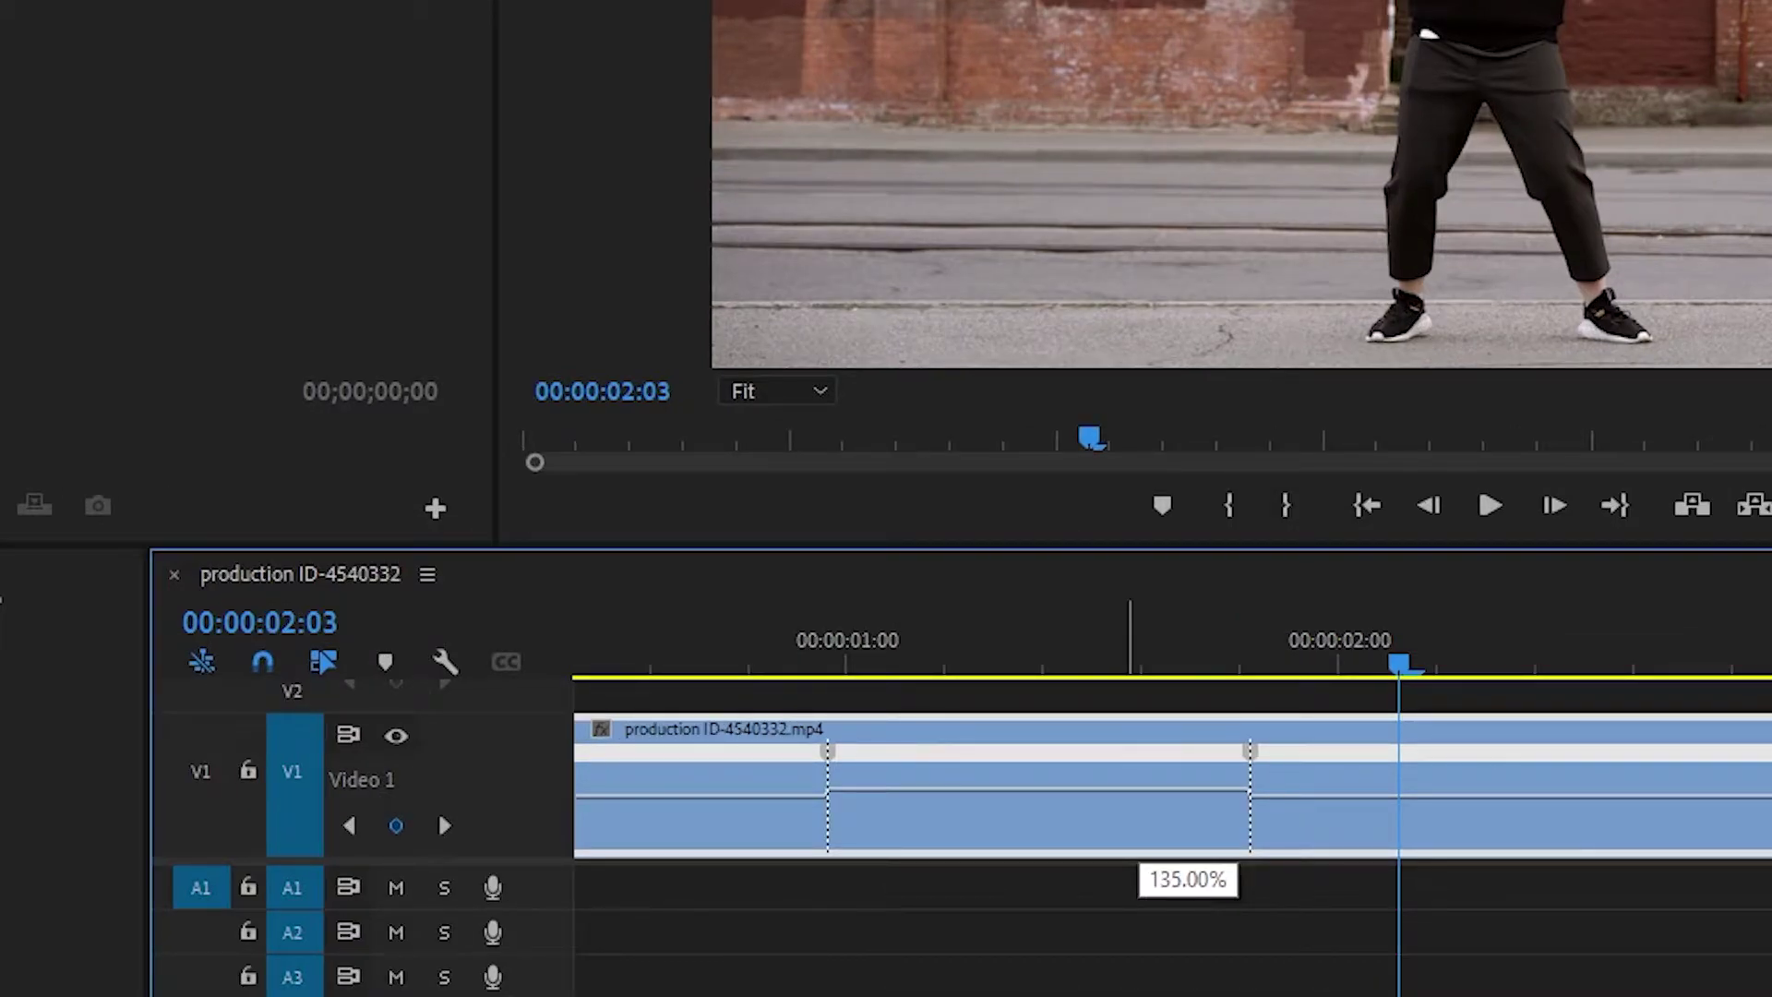
pyautogui.moveTo(1144, 789); pyautogui.dragTo(1145, 857)
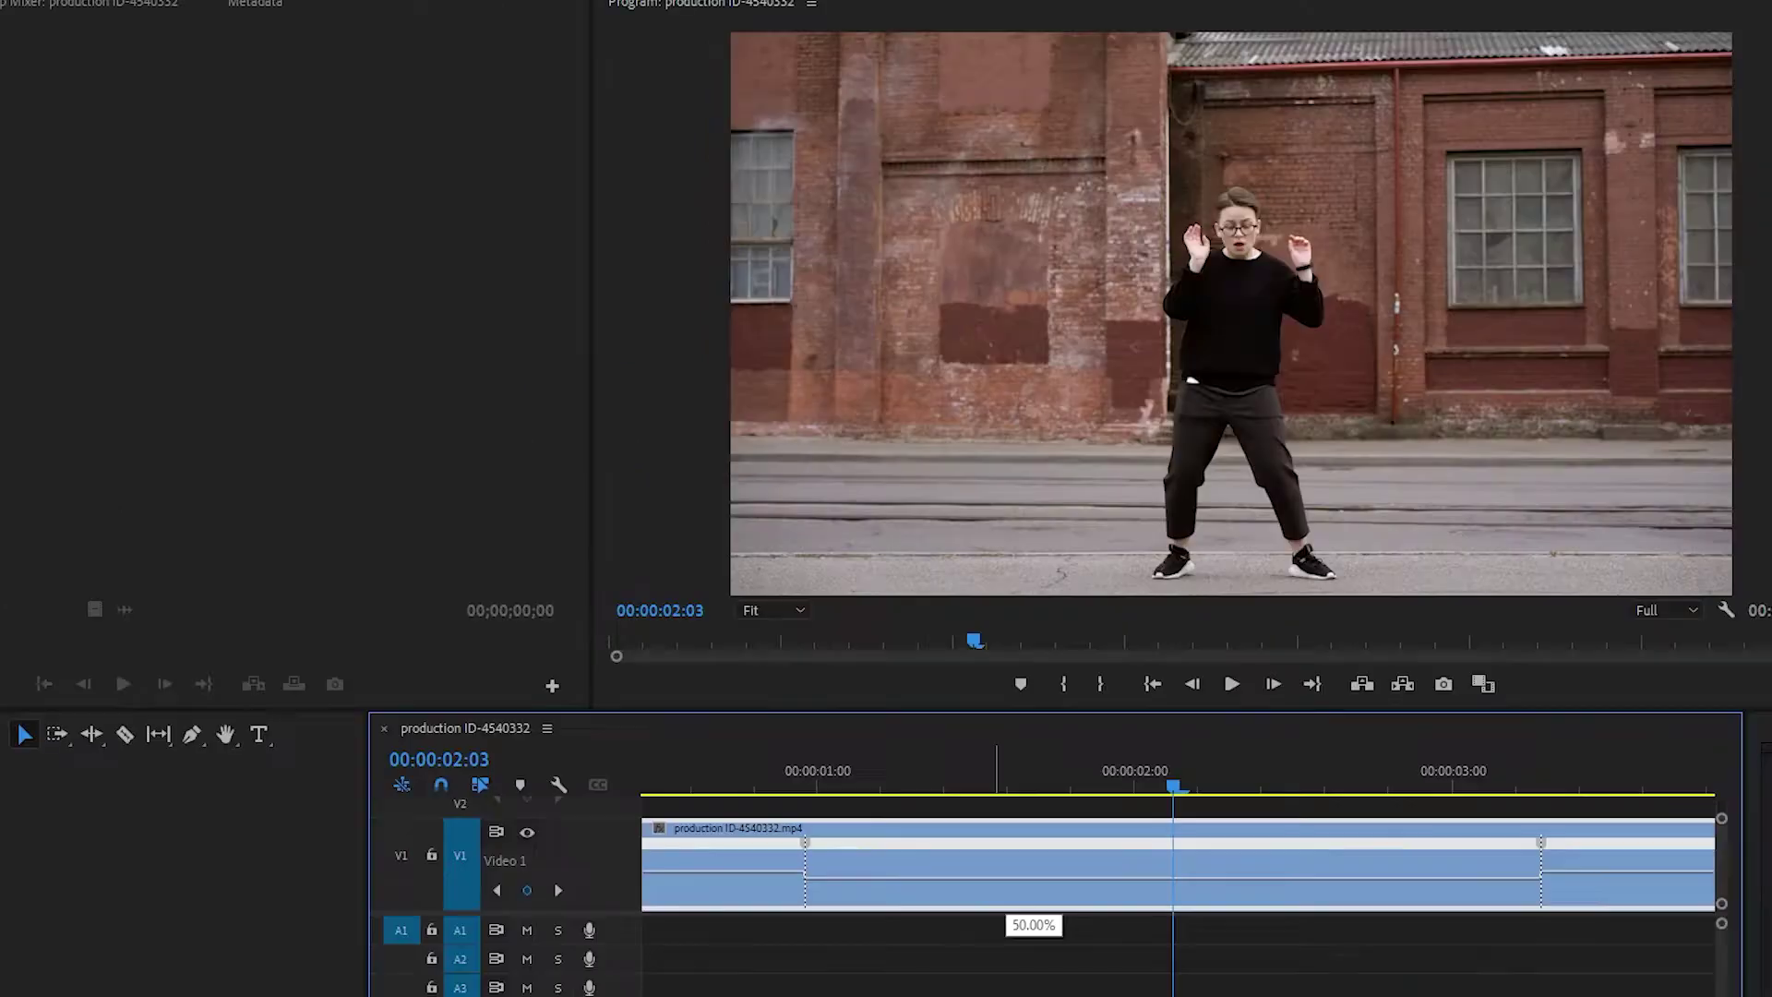
pyautogui.moveTo(1025, 914); pyautogui.dragTo(1008, 940)
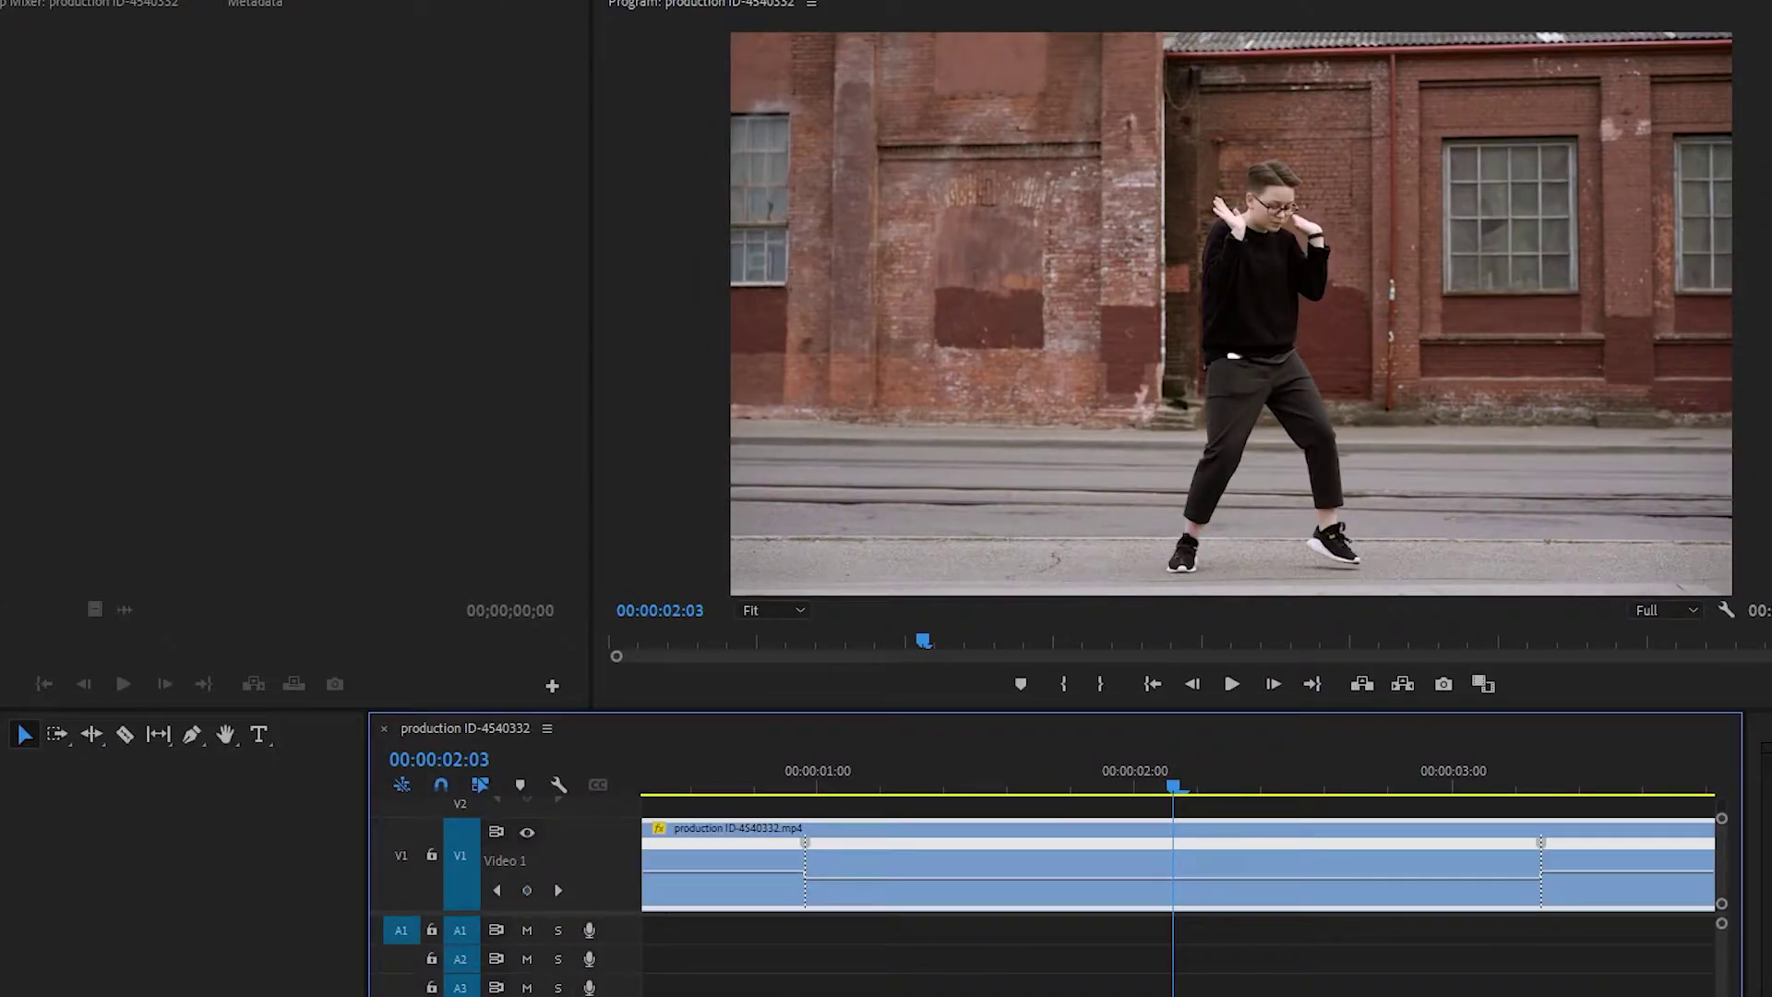
pyautogui.scroll(-5, 1001, 810)
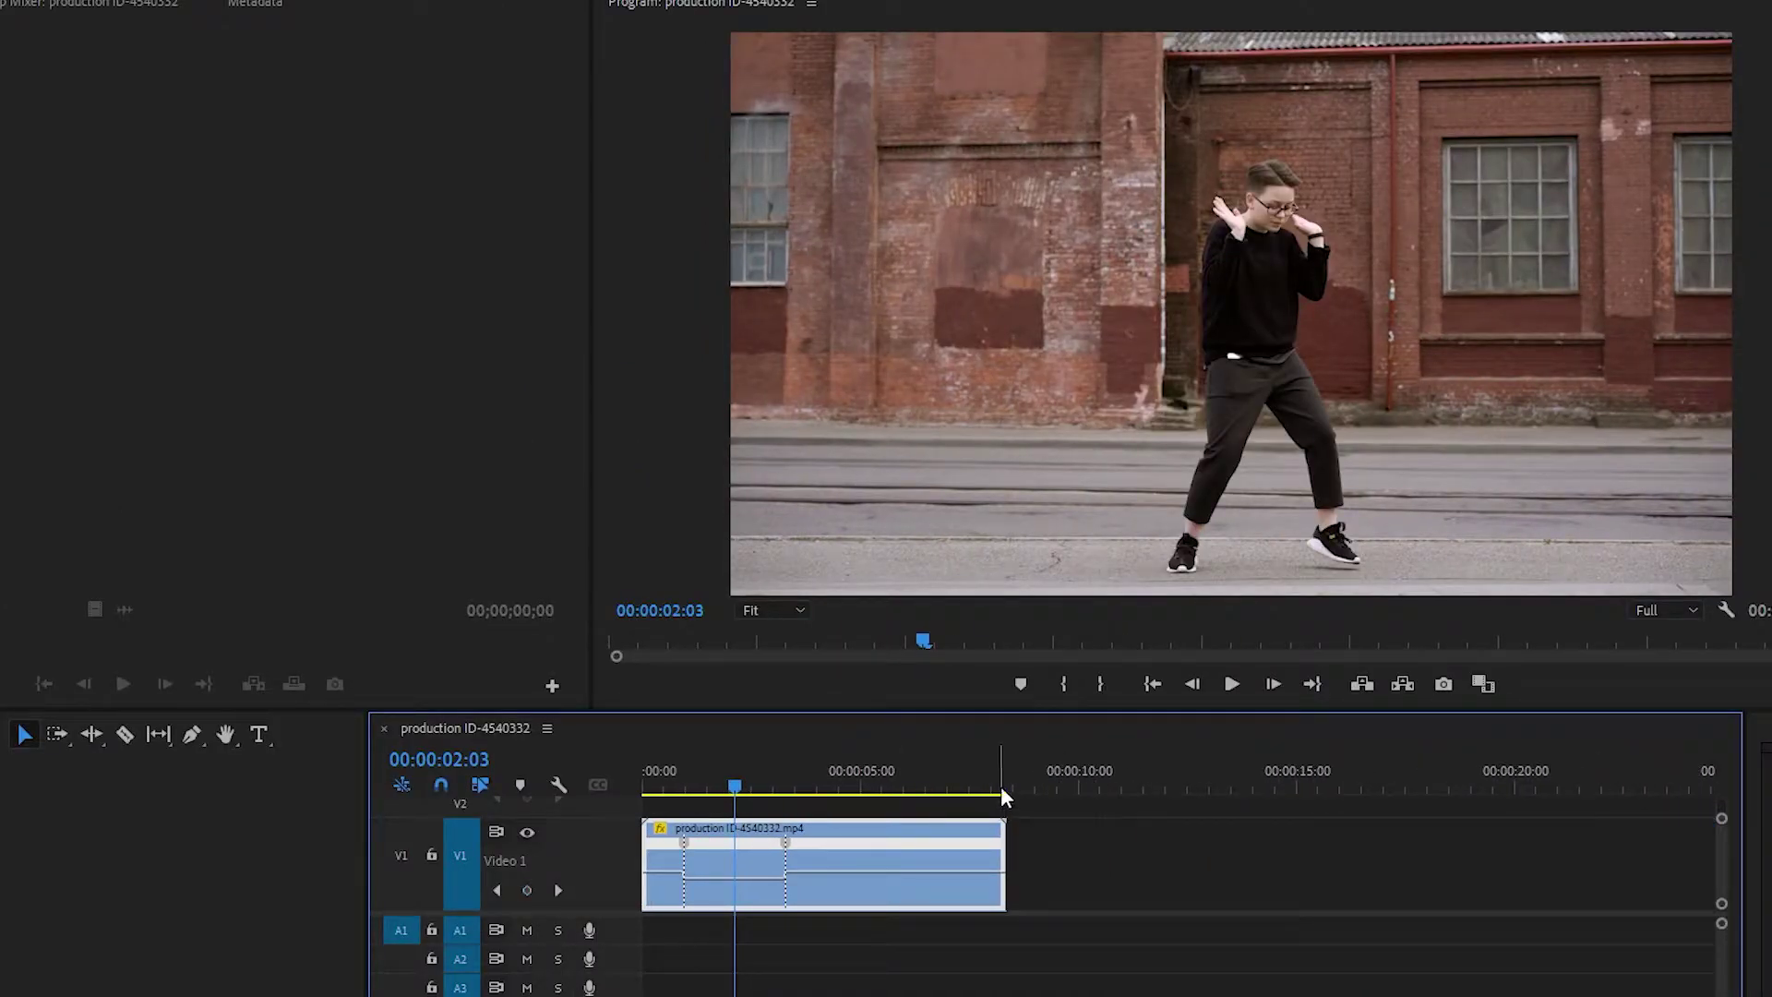
# Play back and scrub through the slowed 50% section to review the ramp
pyautogui.moveTo(1003, 785)
pyautogui.mouseDown()
pyautogui.moveTo(921, 812)
pyautogui.moveTo(591, 812)
pyautogui.mouseUp()
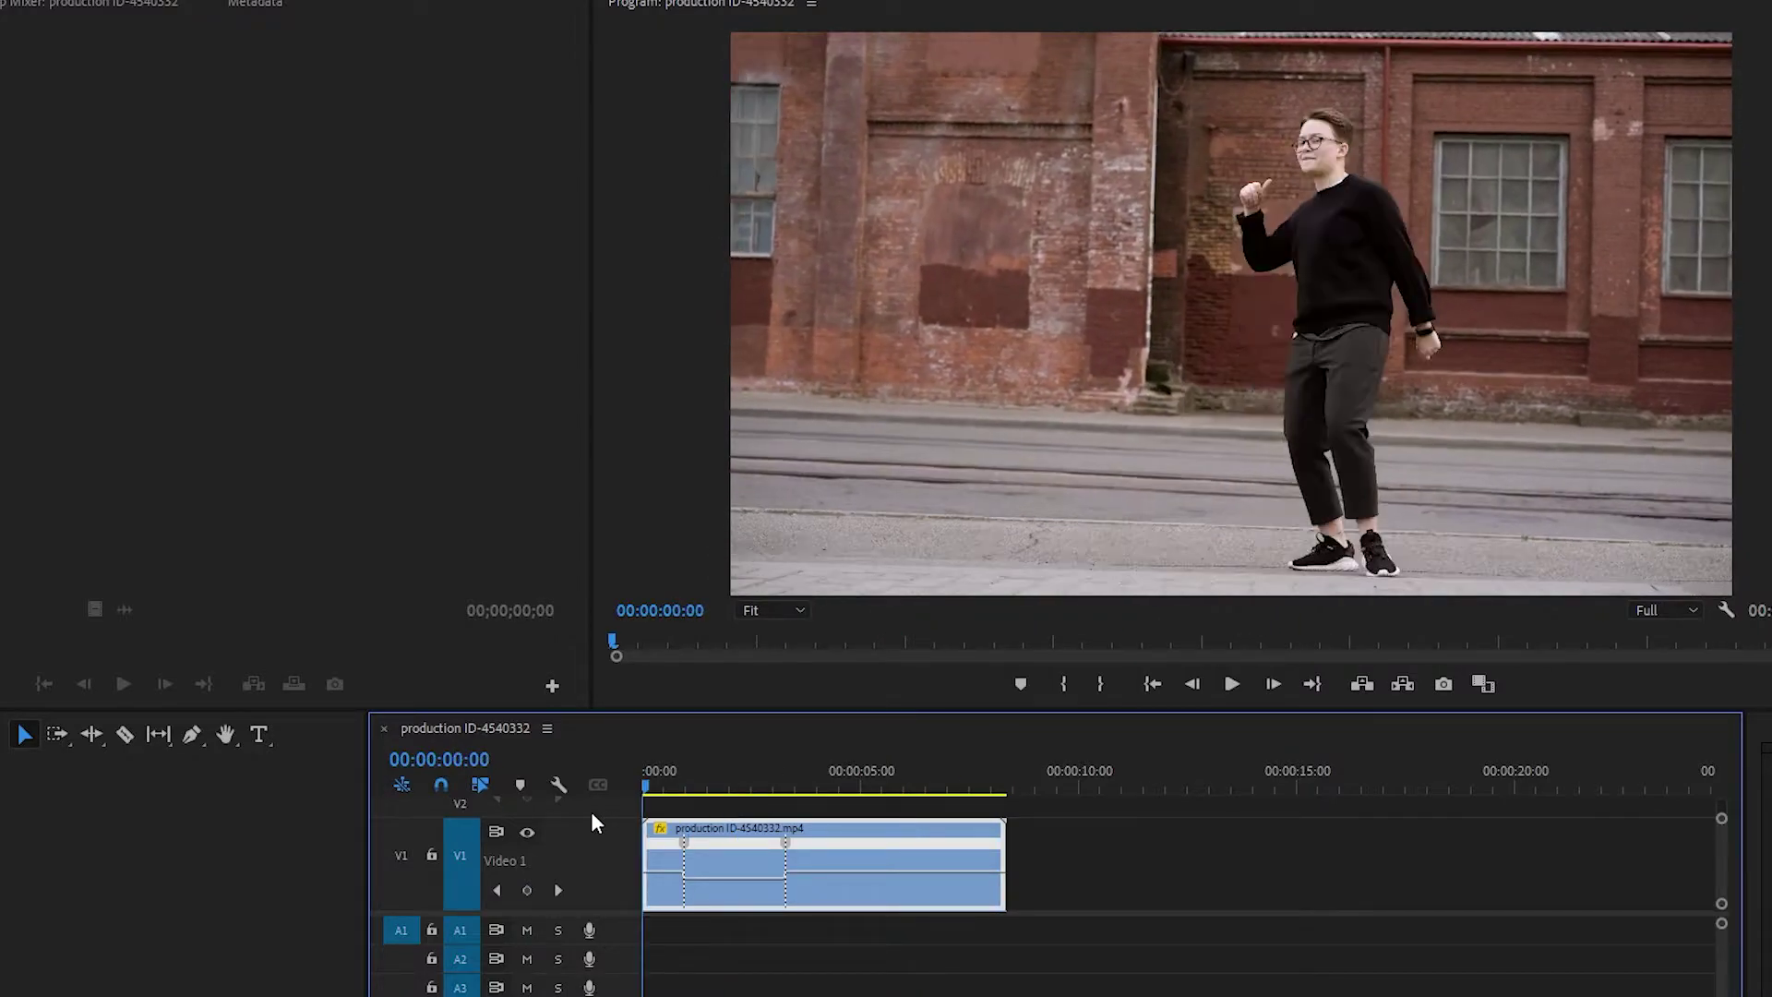
pyautogui.press('space')
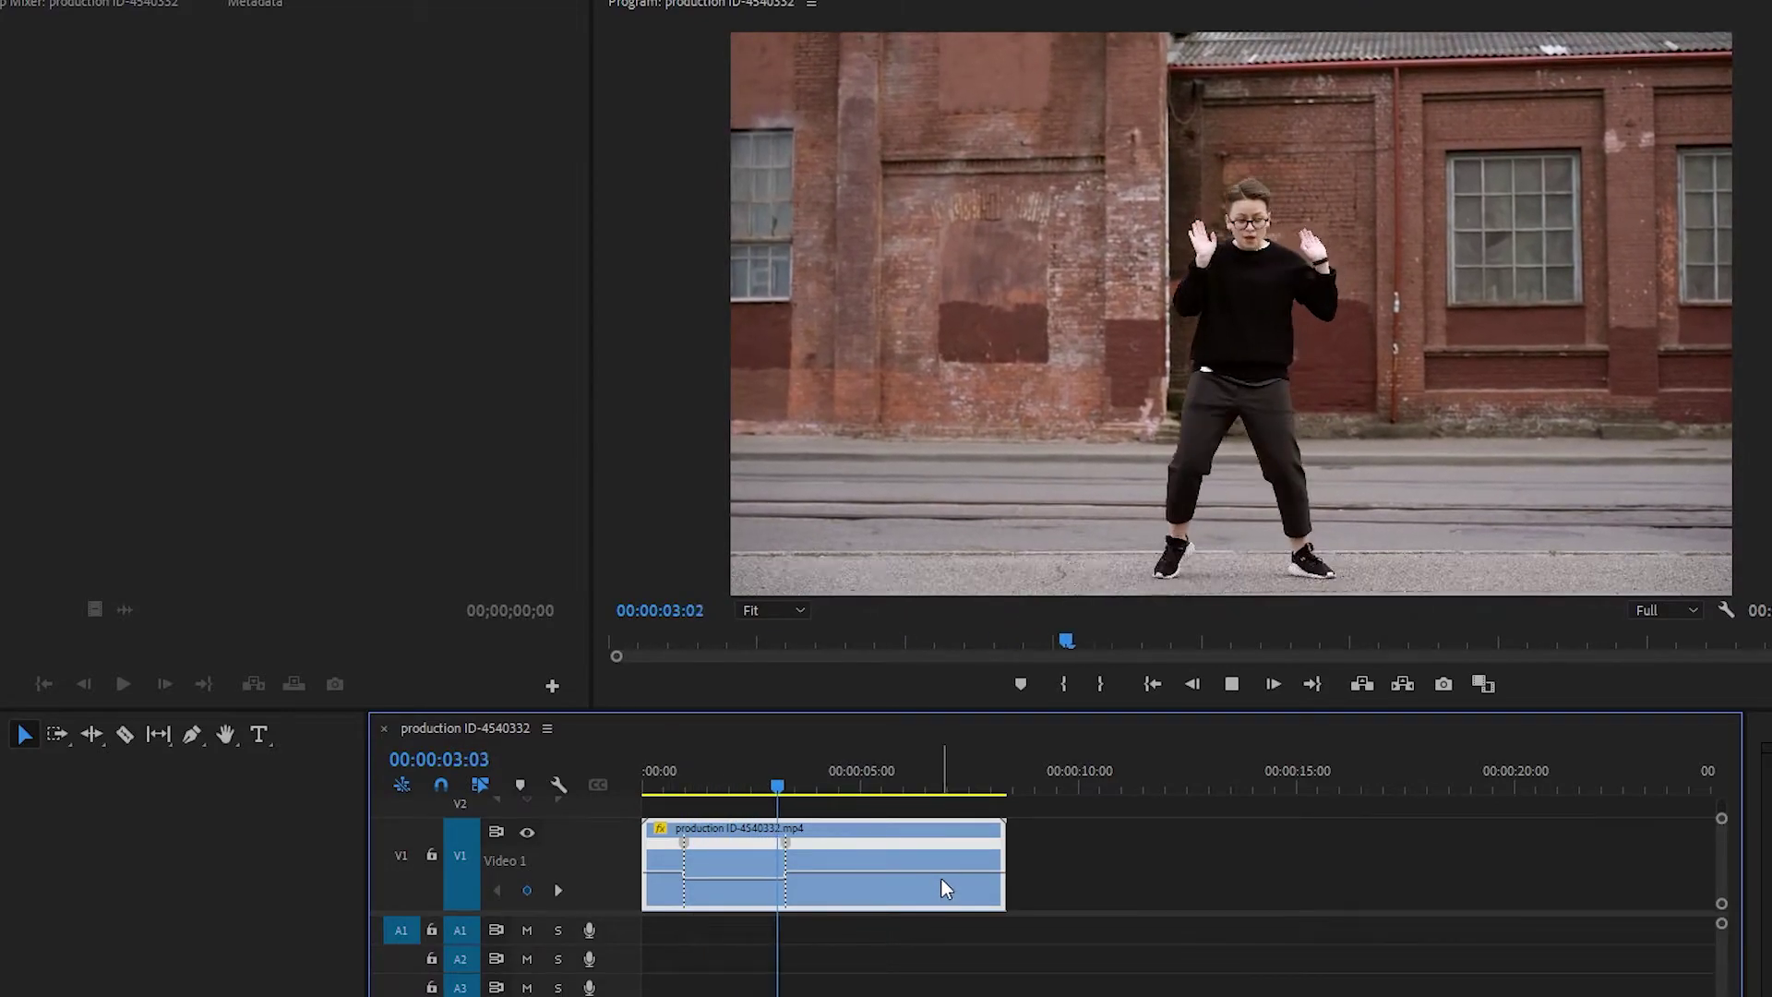
pyautogui.click(730, 784)
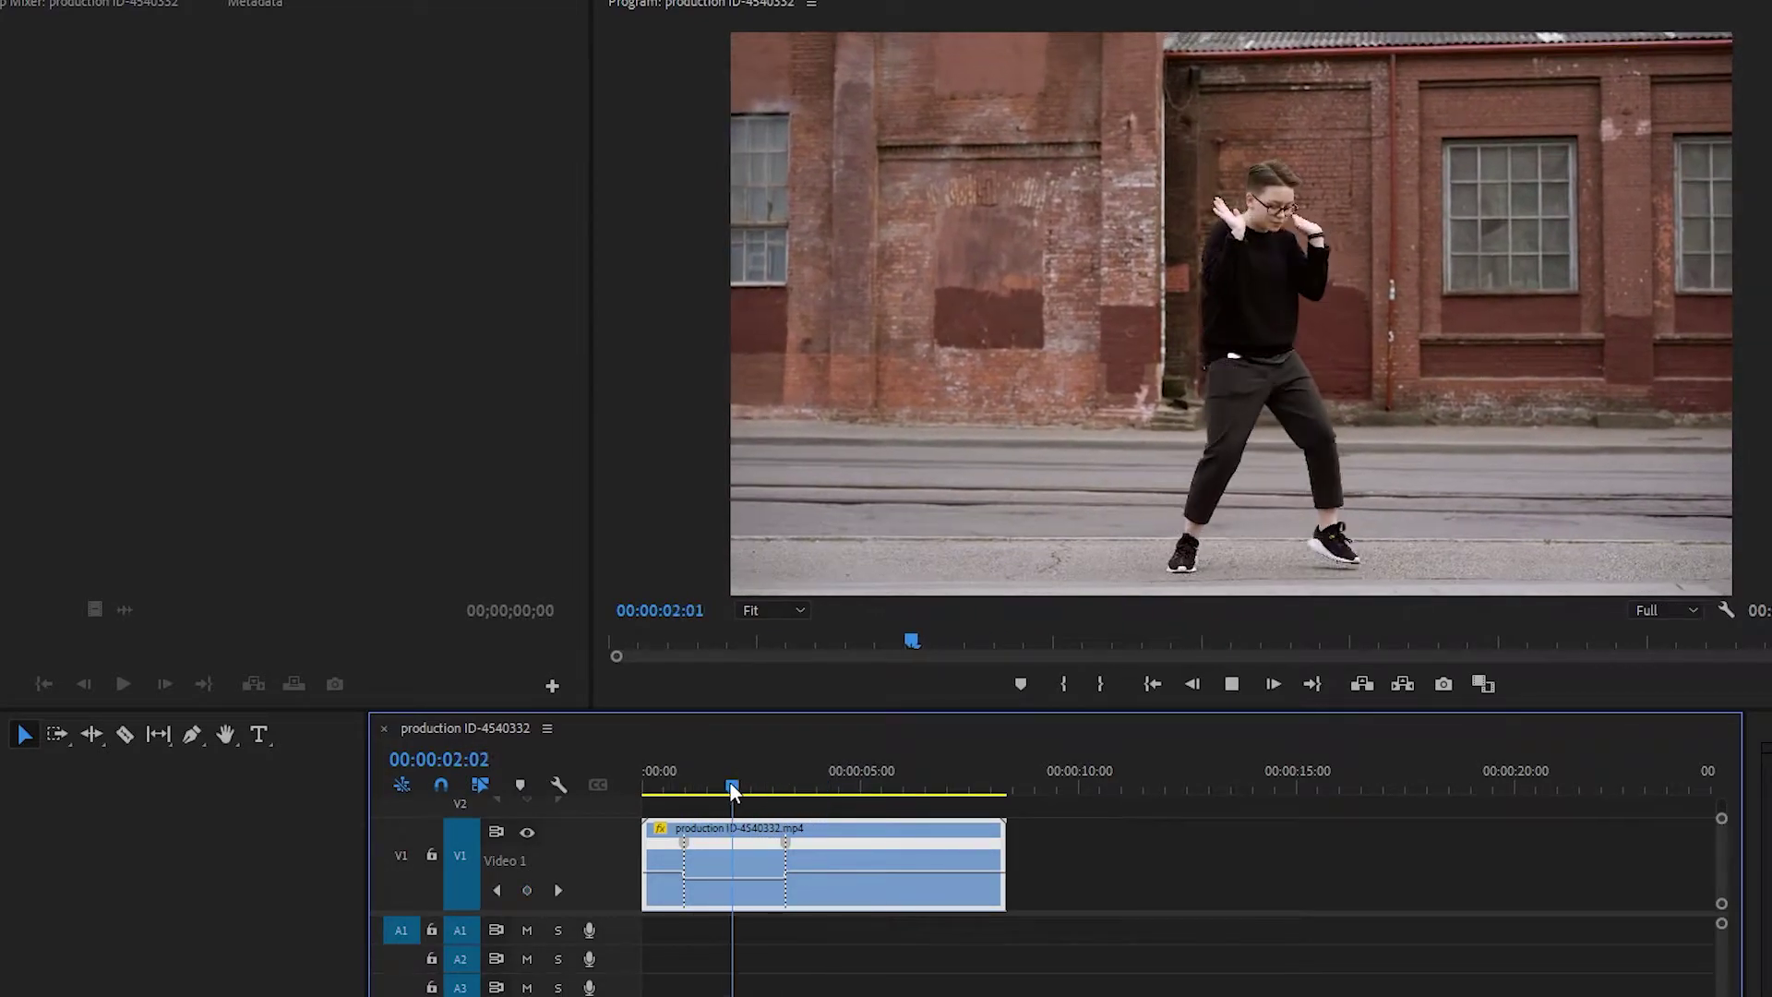
pyautogui.press('=')
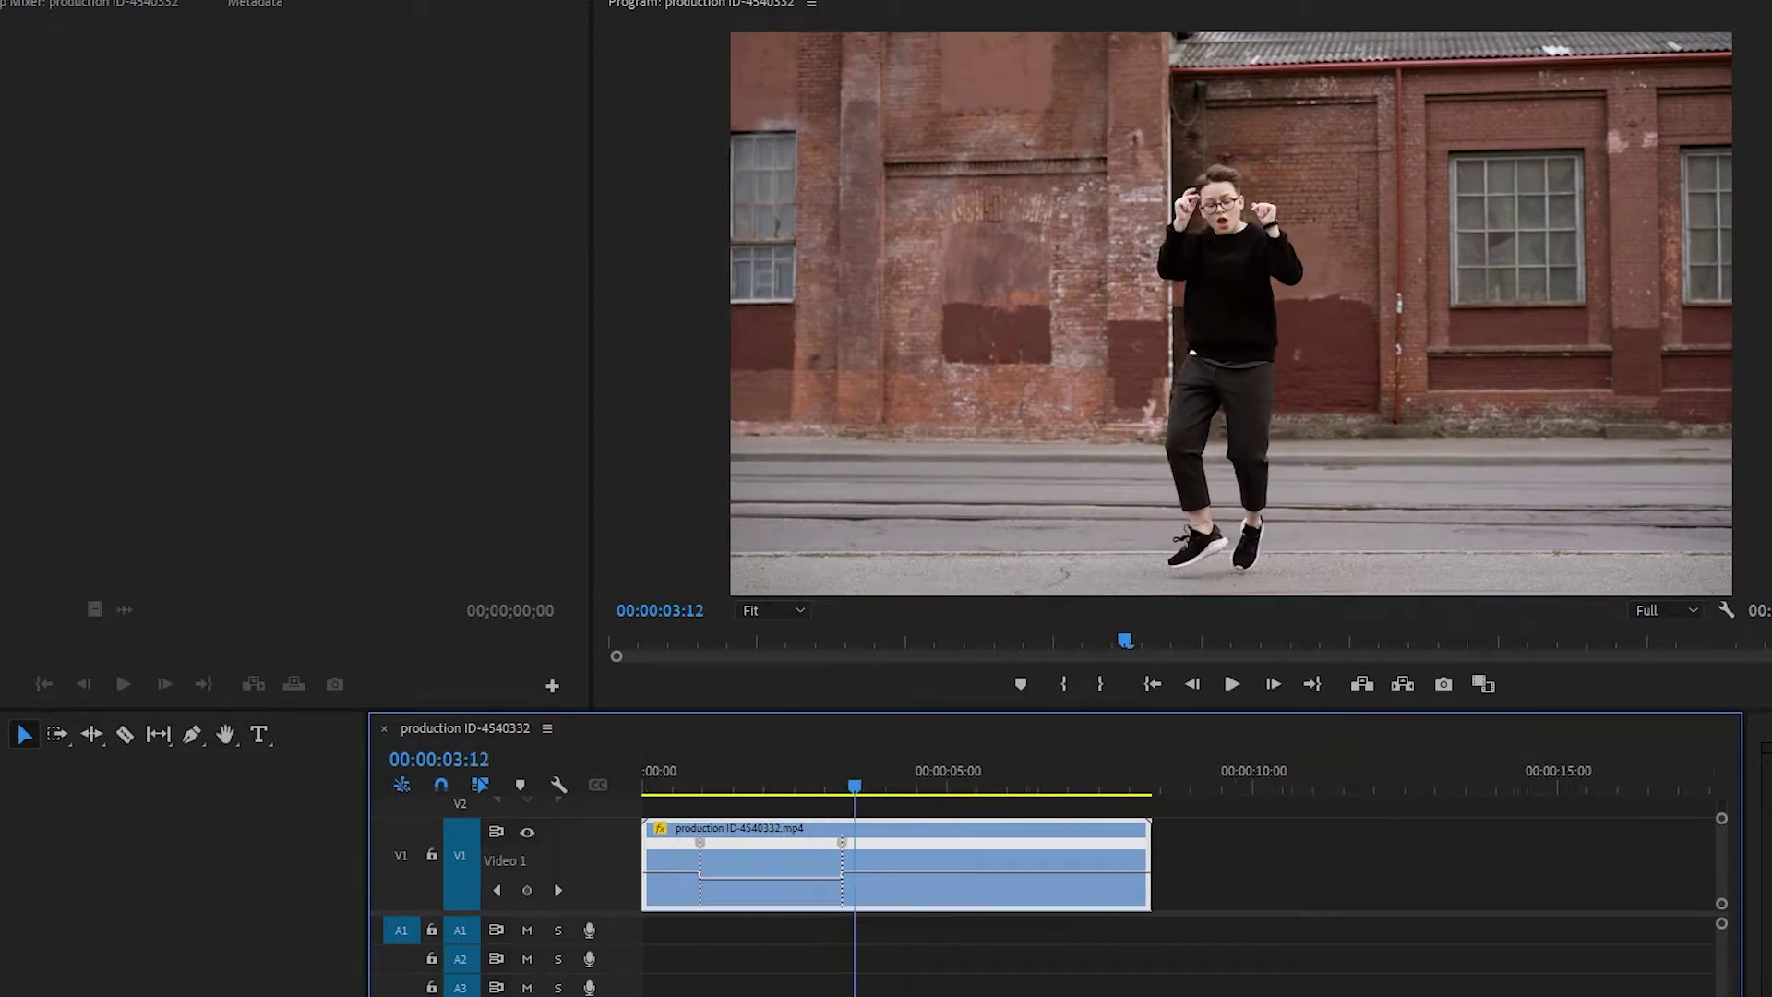
pyautogui.press('=')
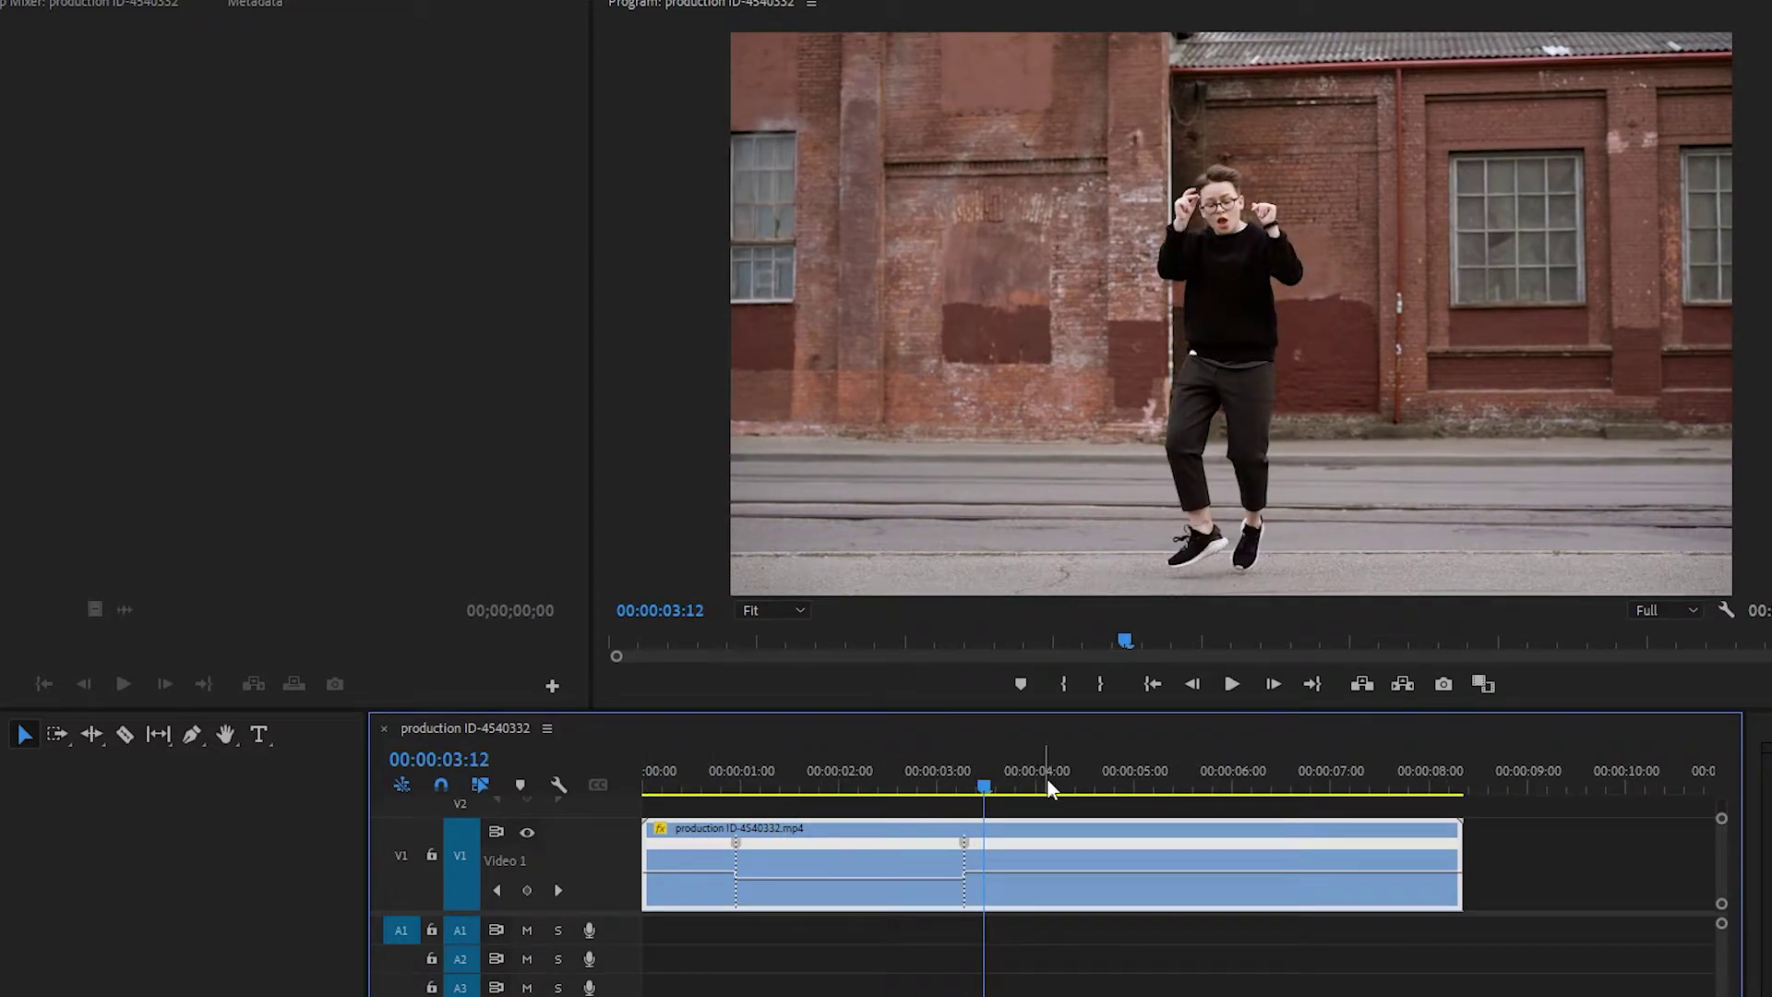
pyautogui.moveTo(1046, 780); pyautogui.dragTo(1037, 792)
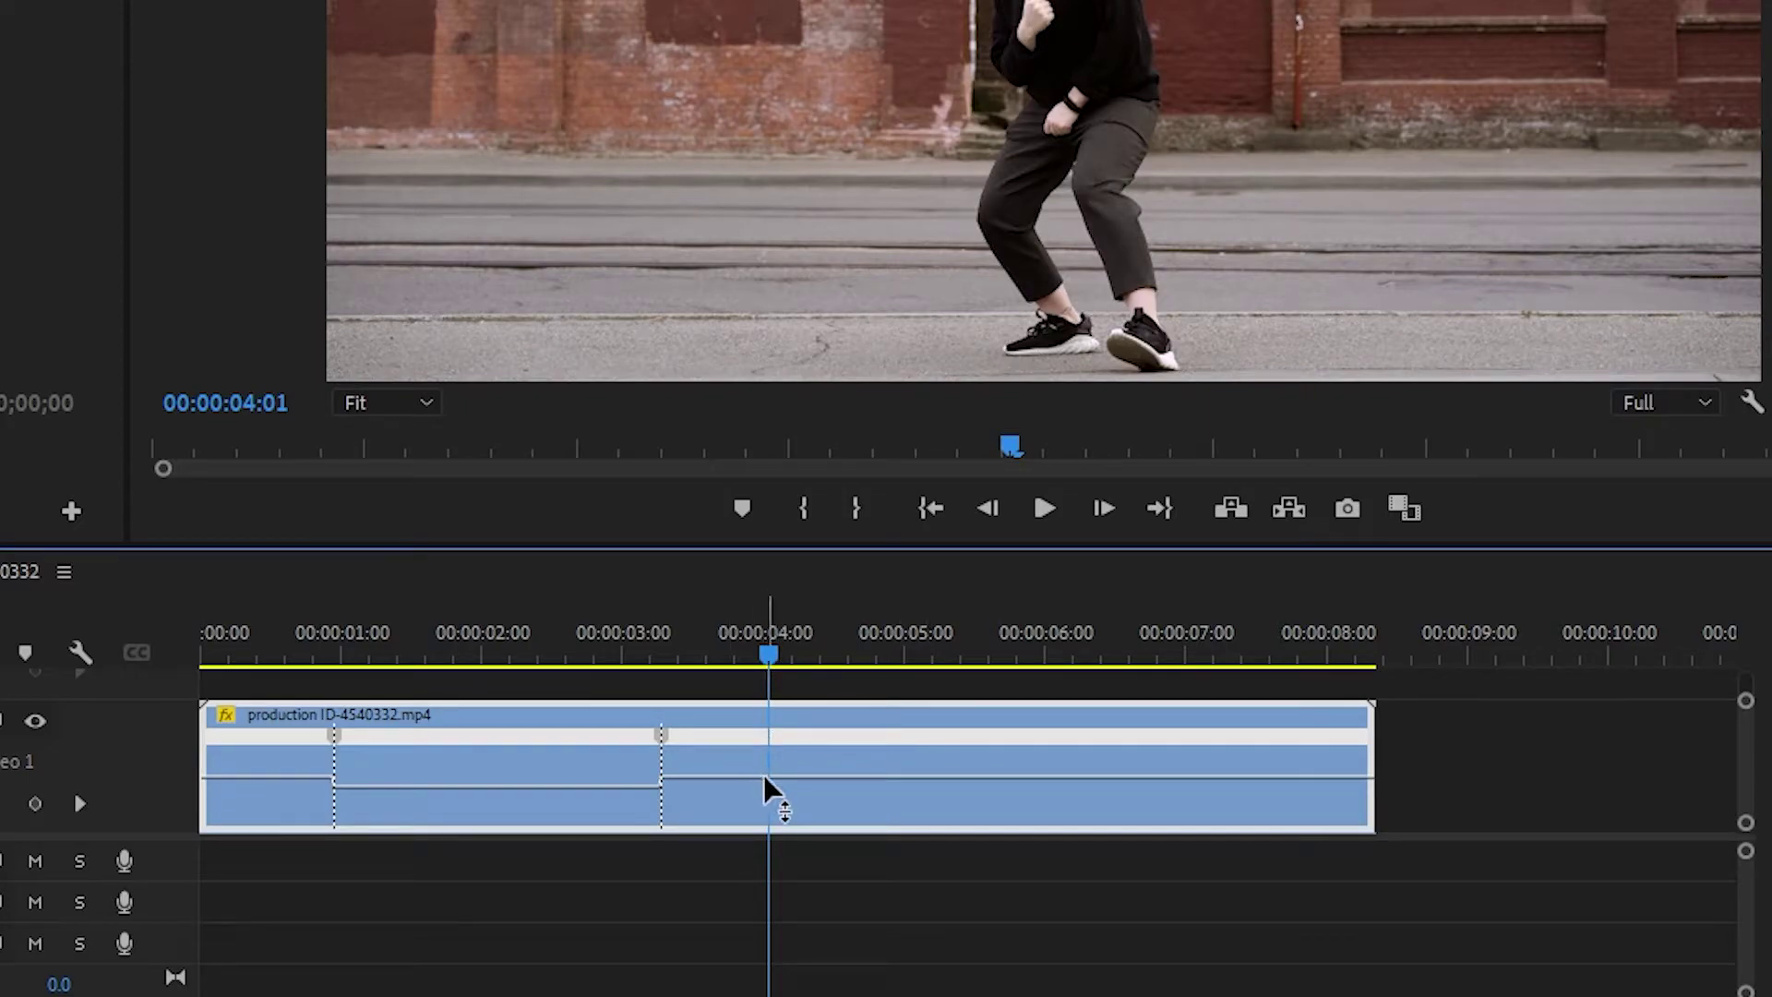
# Add two speed keyframes around 4 seconds and raise the section between them to 200%
pyautogui.press('ctrl')
pyautogui.keyDown('ctrl'); pyautogui.click(767, 780); pyautogui.keyUp('ctrl')
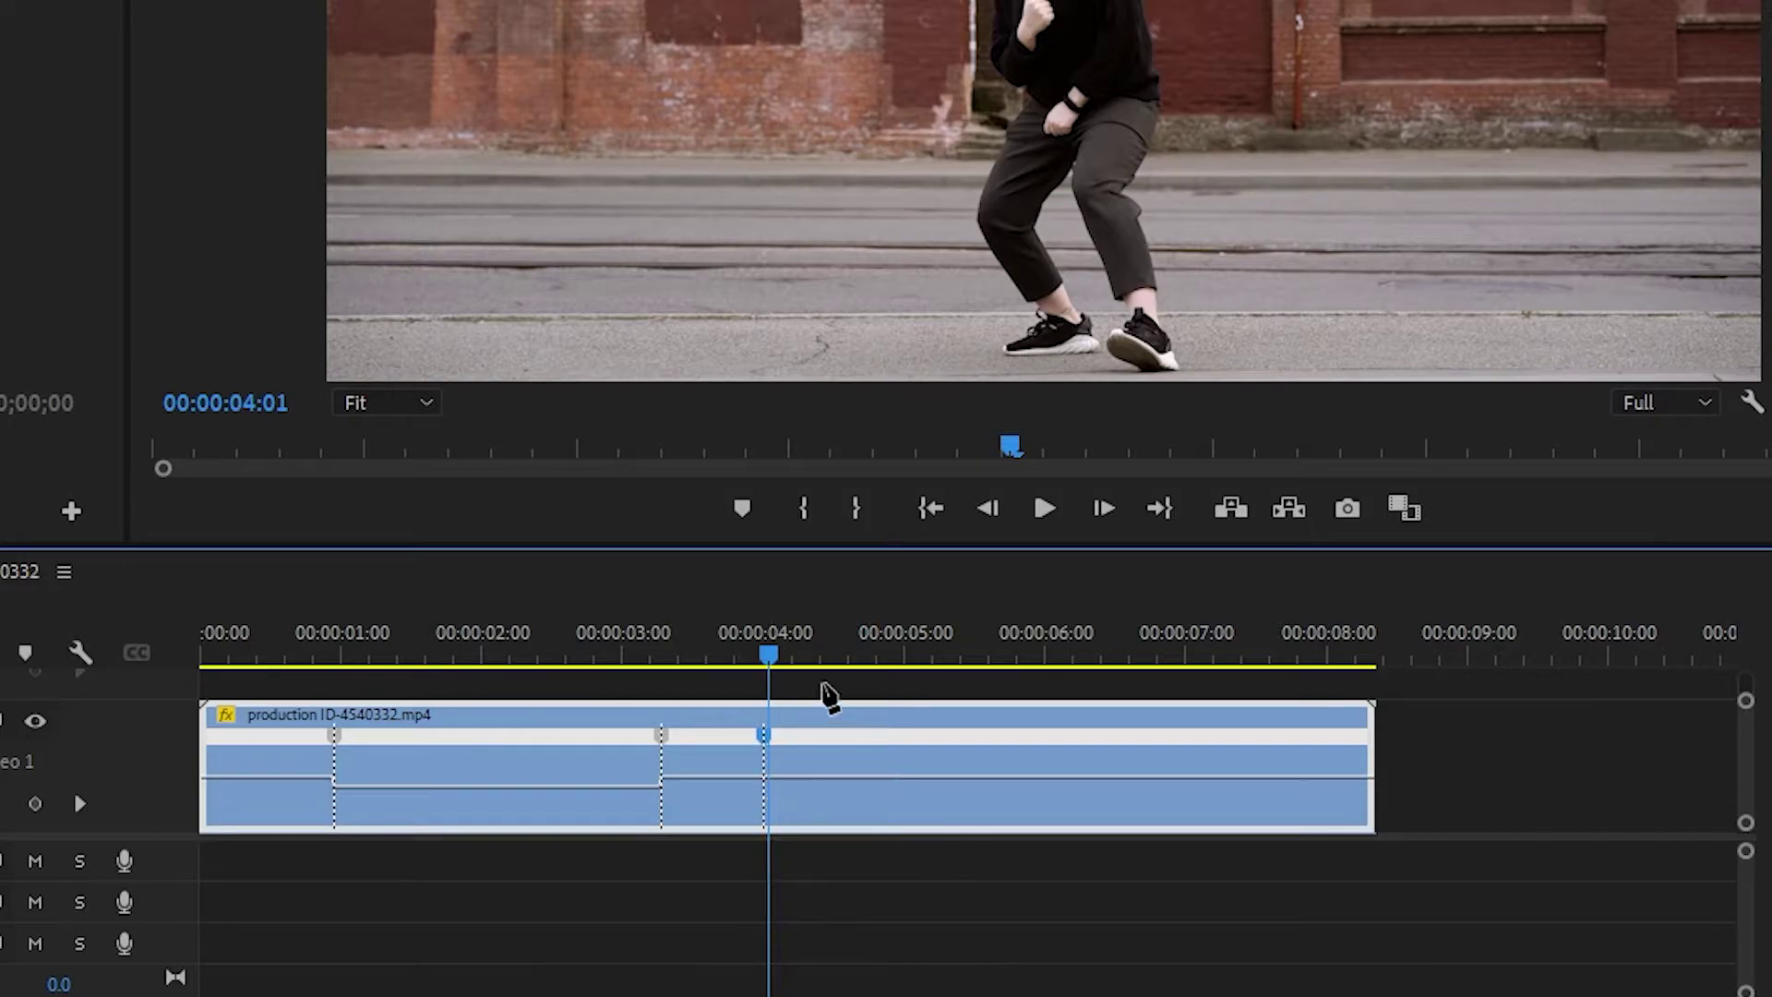
pyautogui.click(916, 656)
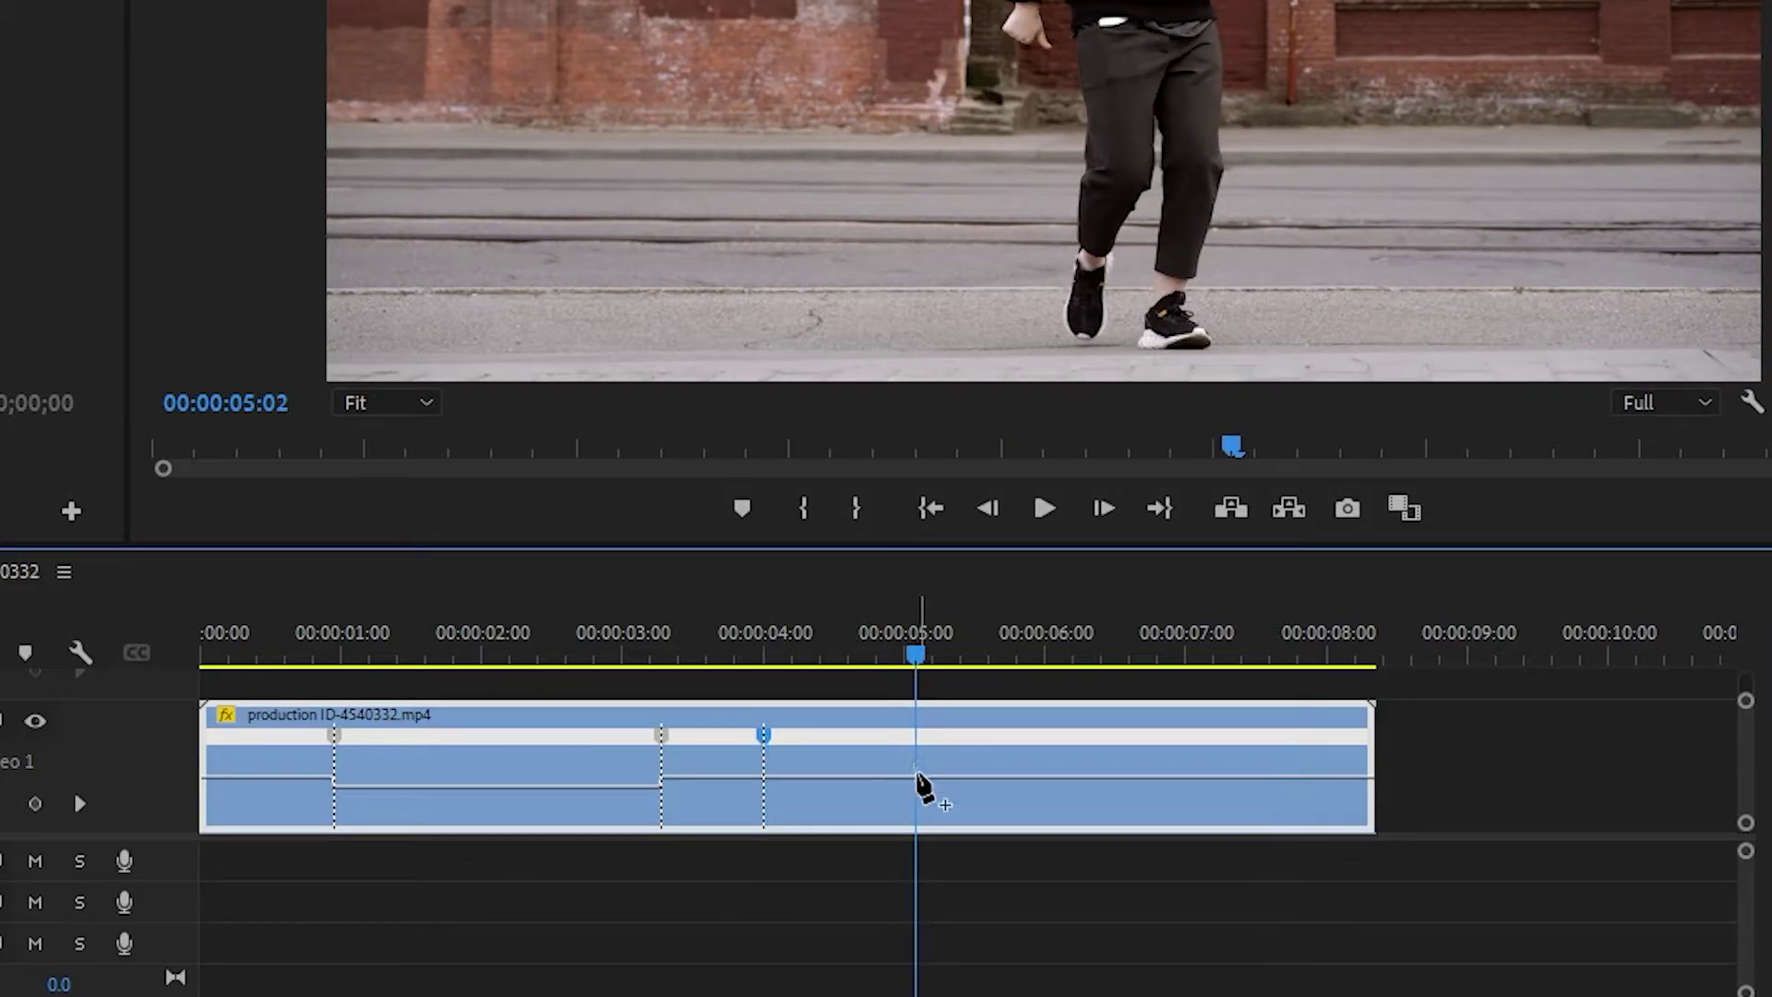
pyautogui.keyDown('ctrl'); pyautogui.click(920, 778); pyautogui.keyUp('ctrl')
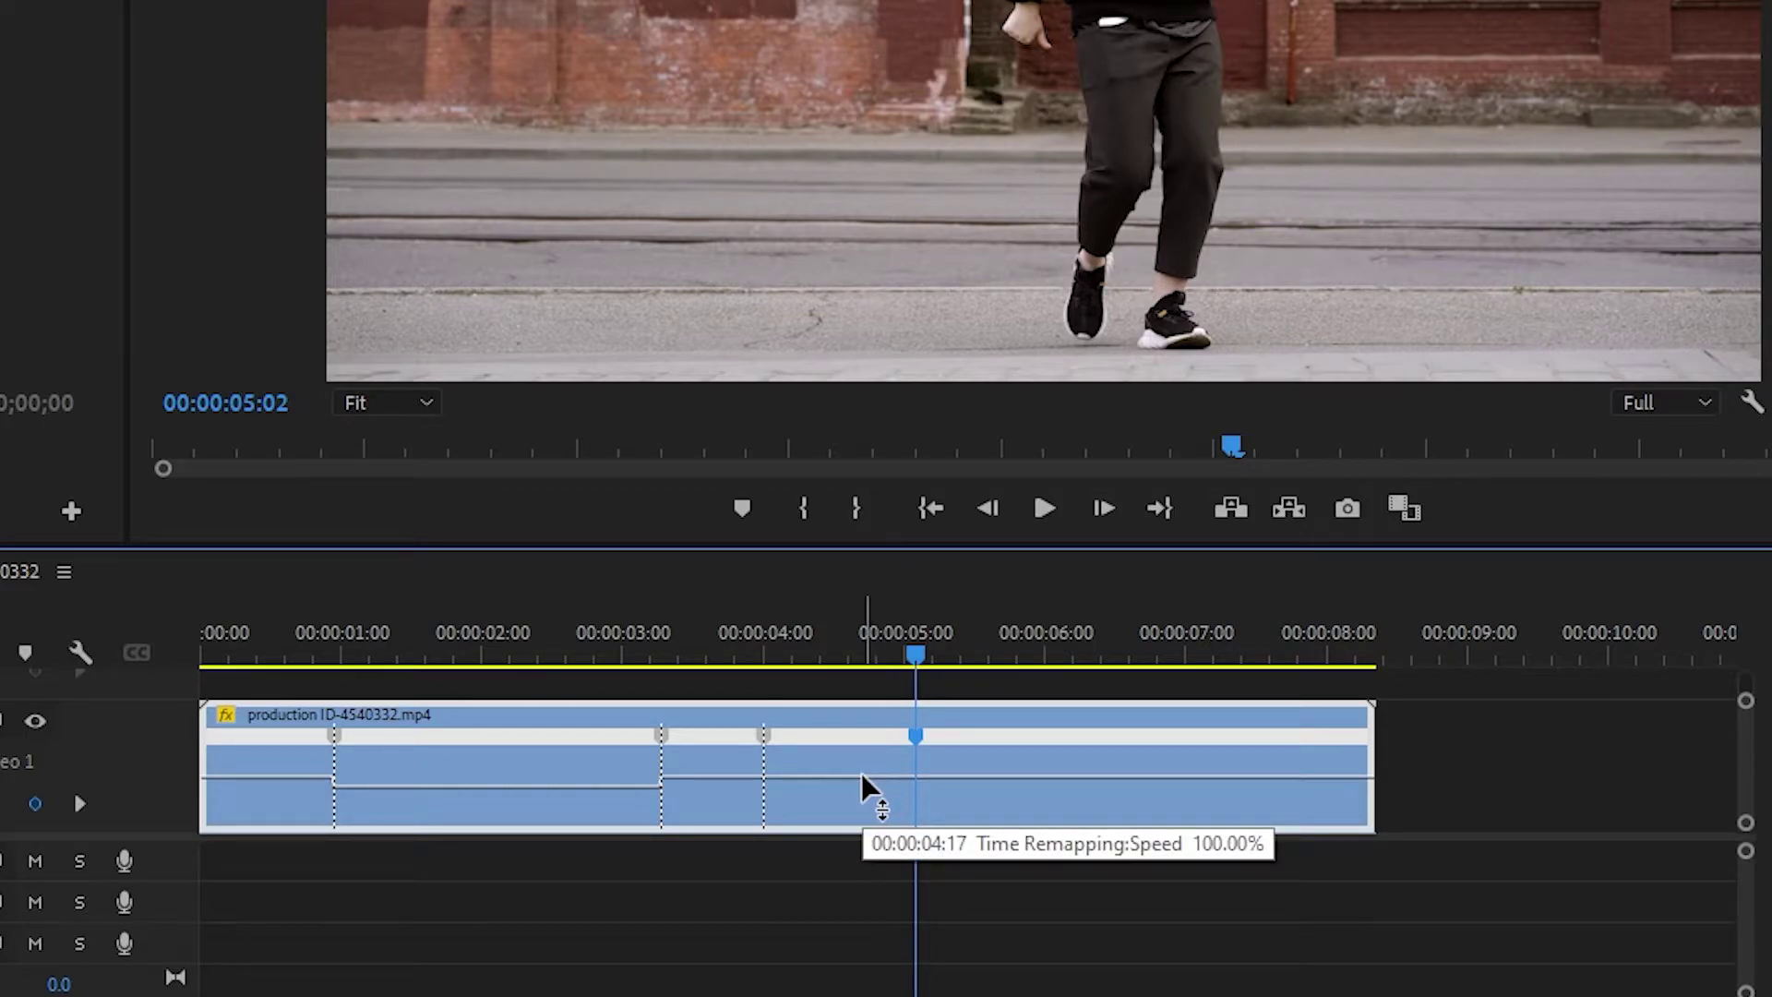
pyautogui.keyDown('ctrl'); pyautogui.click(862, 780); pyautogui.keyUp('ctrl')
pyautogui.moveTo(856, 780); pyautogui.dragTo(840, 759)
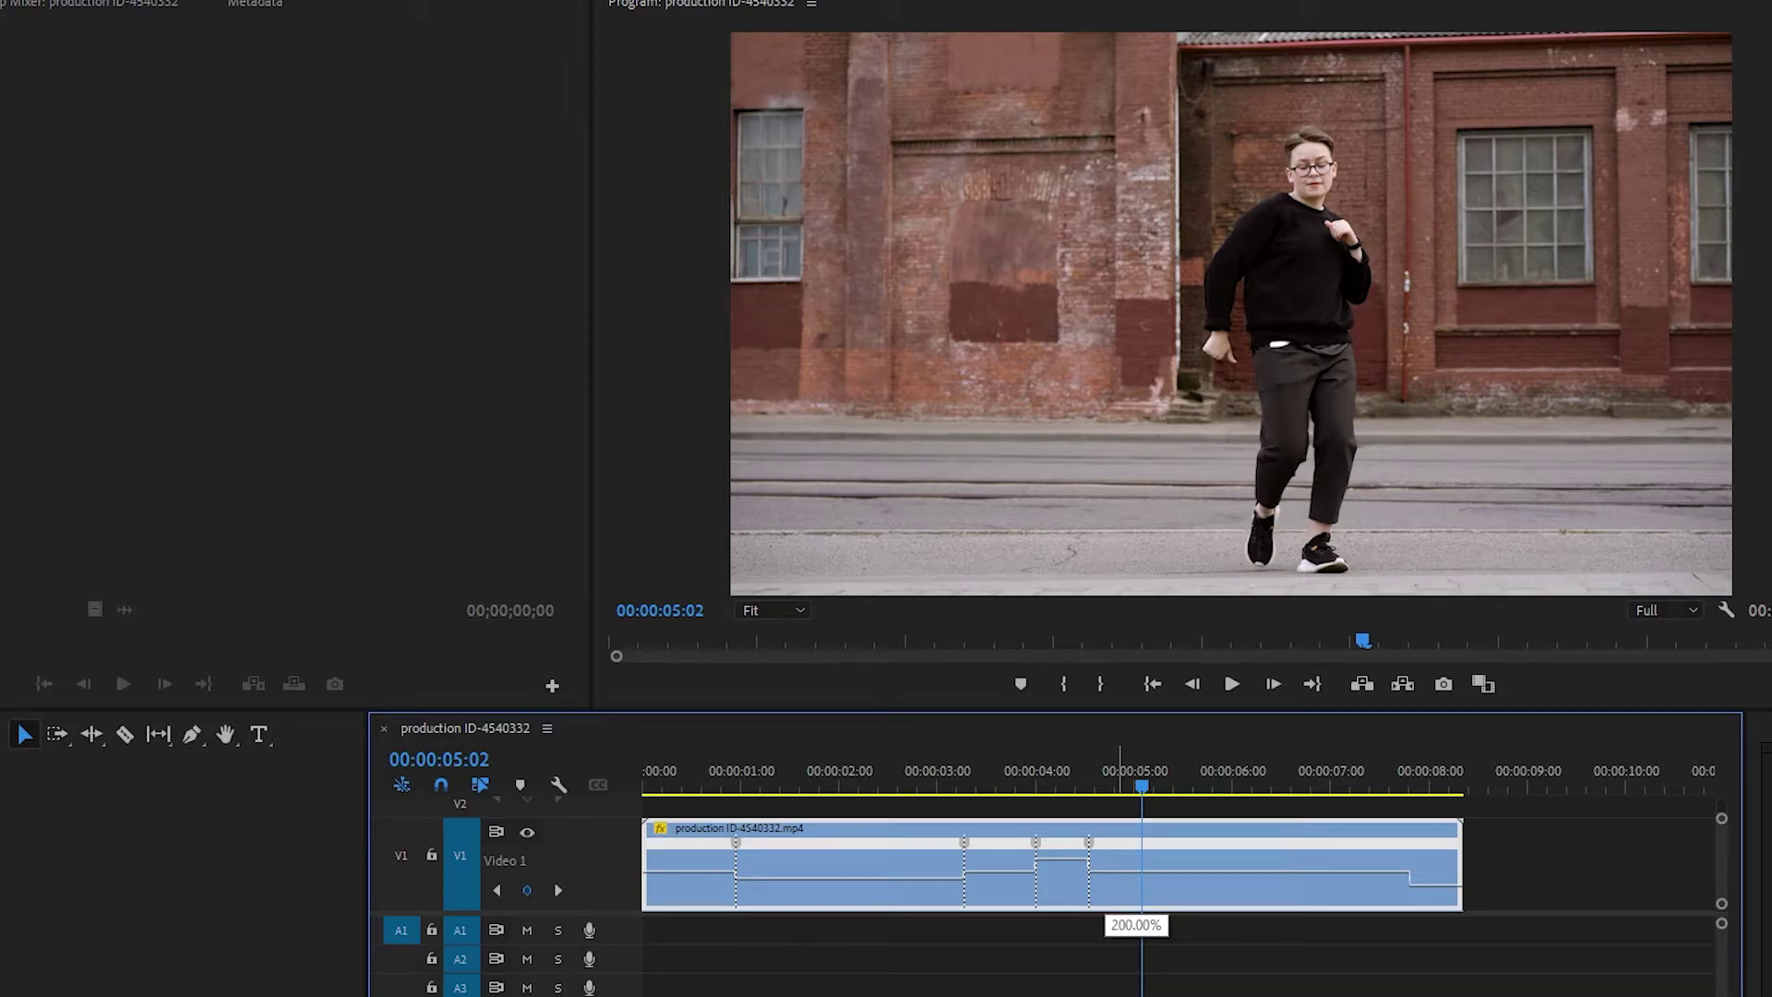
pyautogui.moveTo(1071, 858); pyautogui.dragTo(1071, 857)
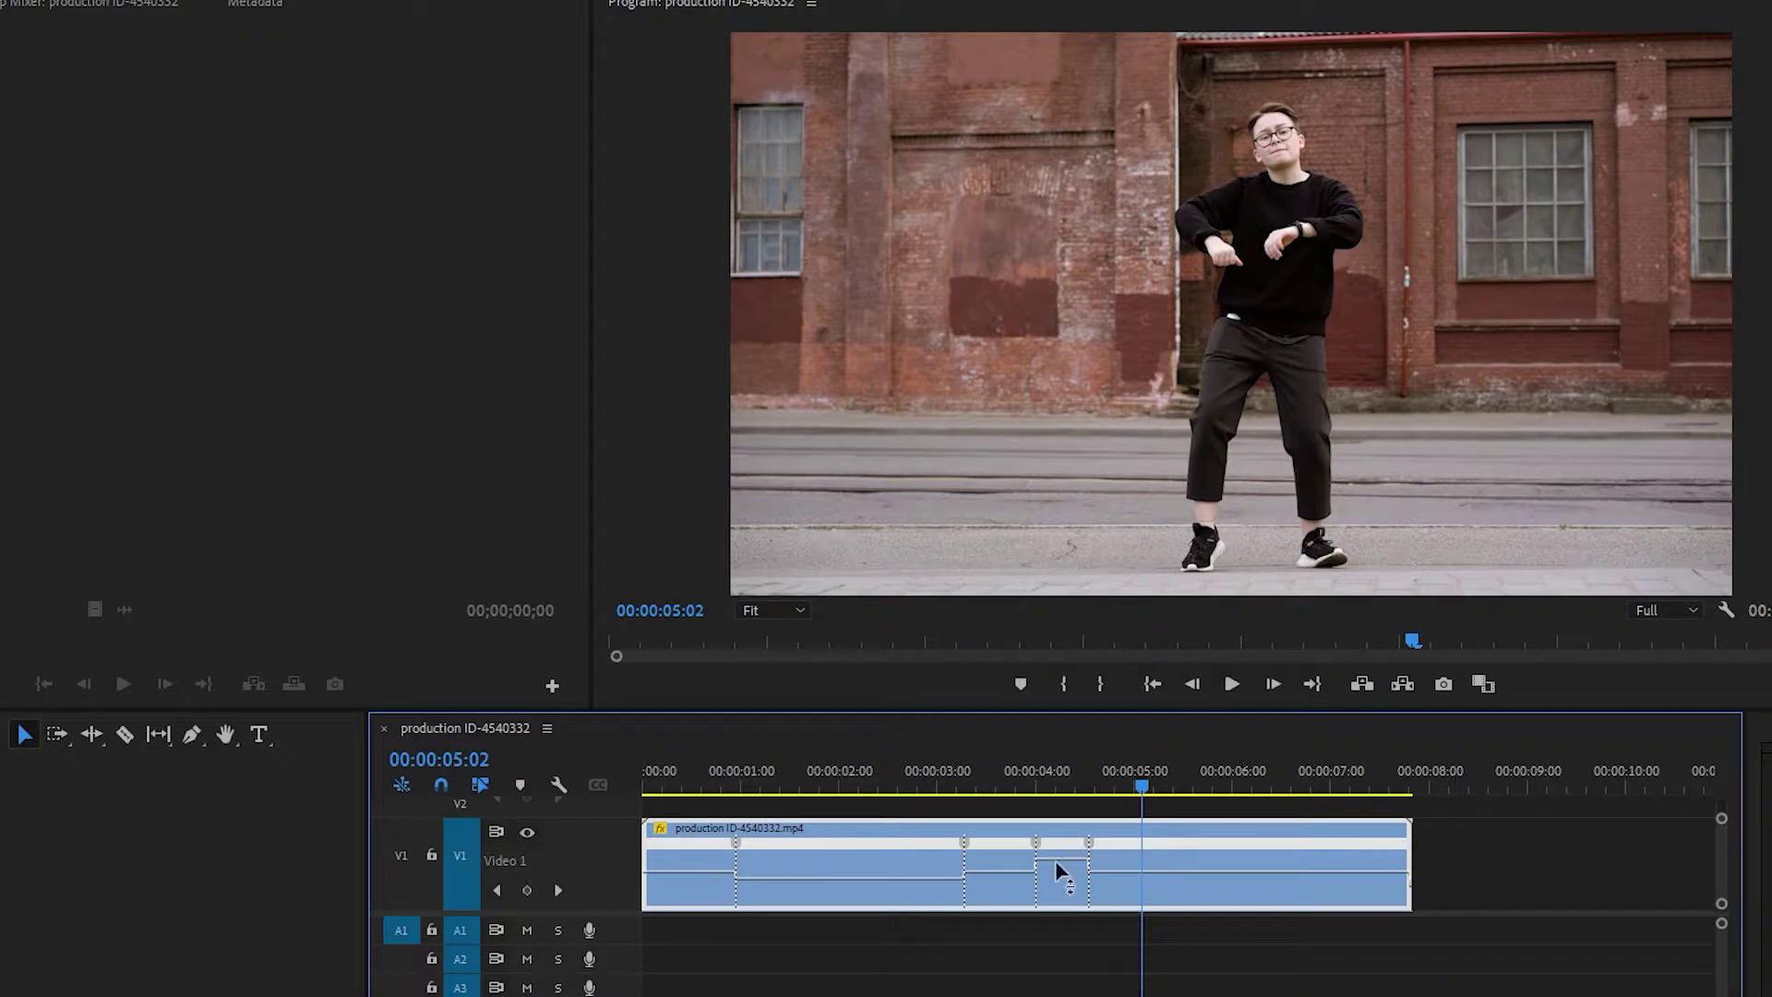
pyautogui.click(1016, 770)
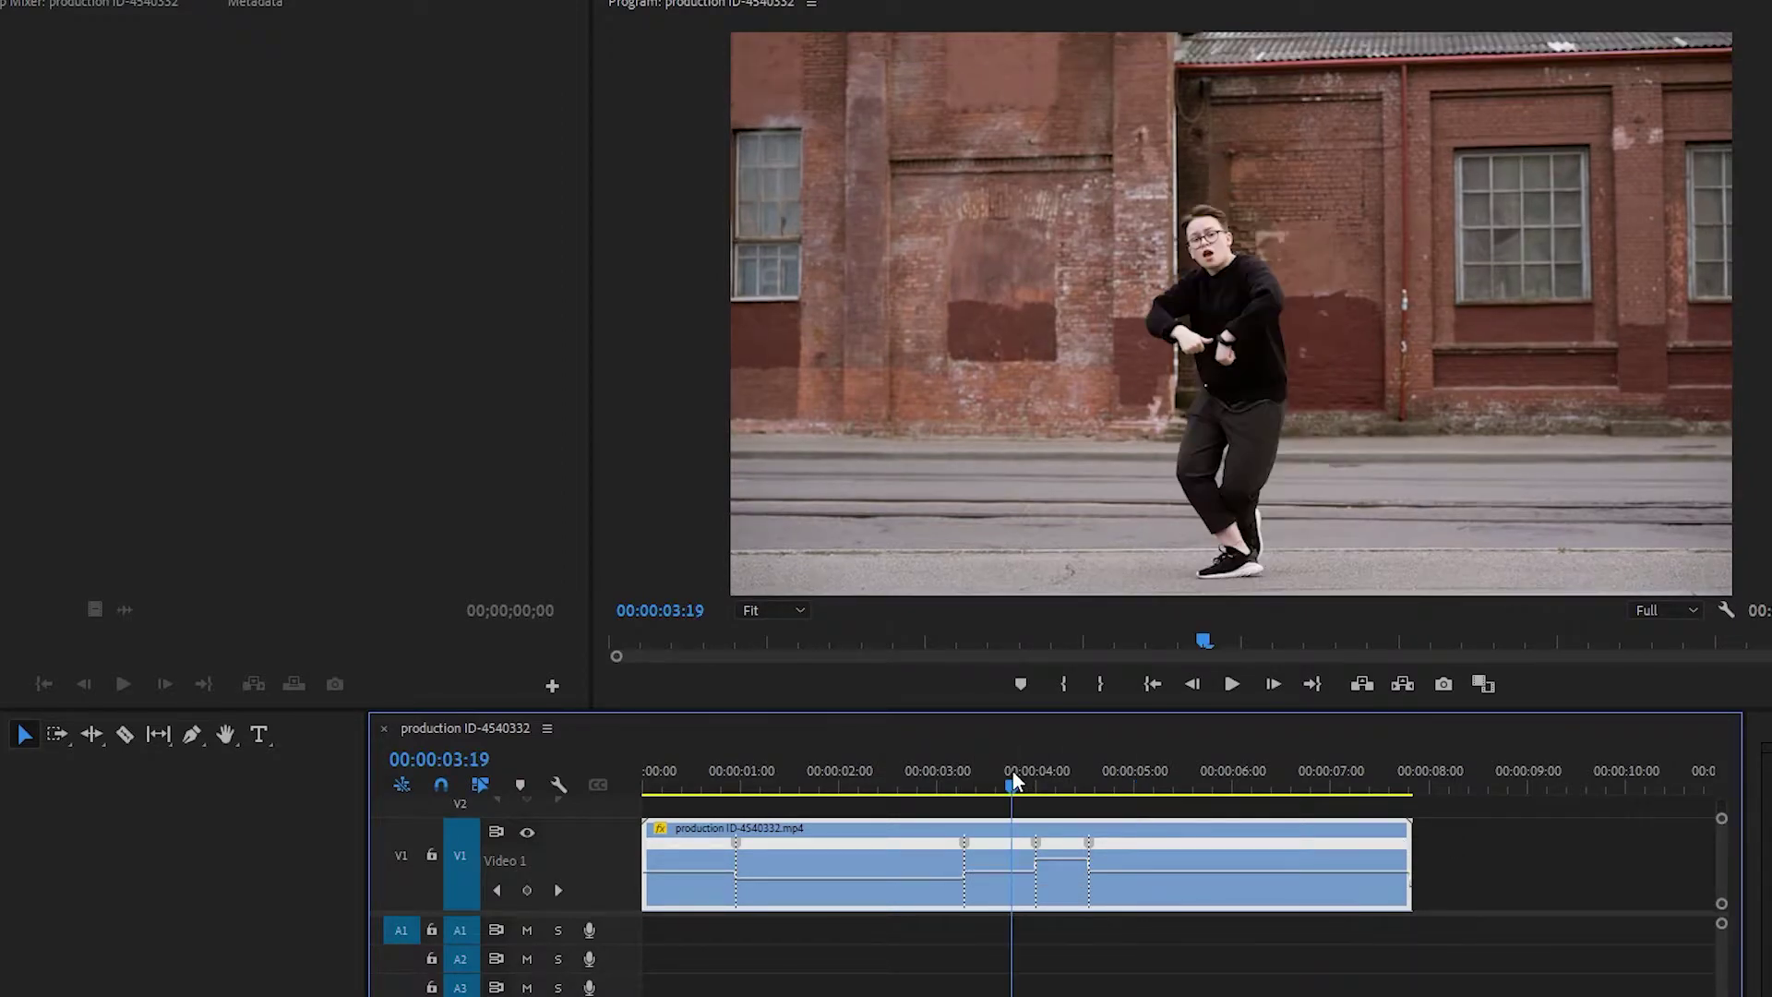
pyautogui.press('space')
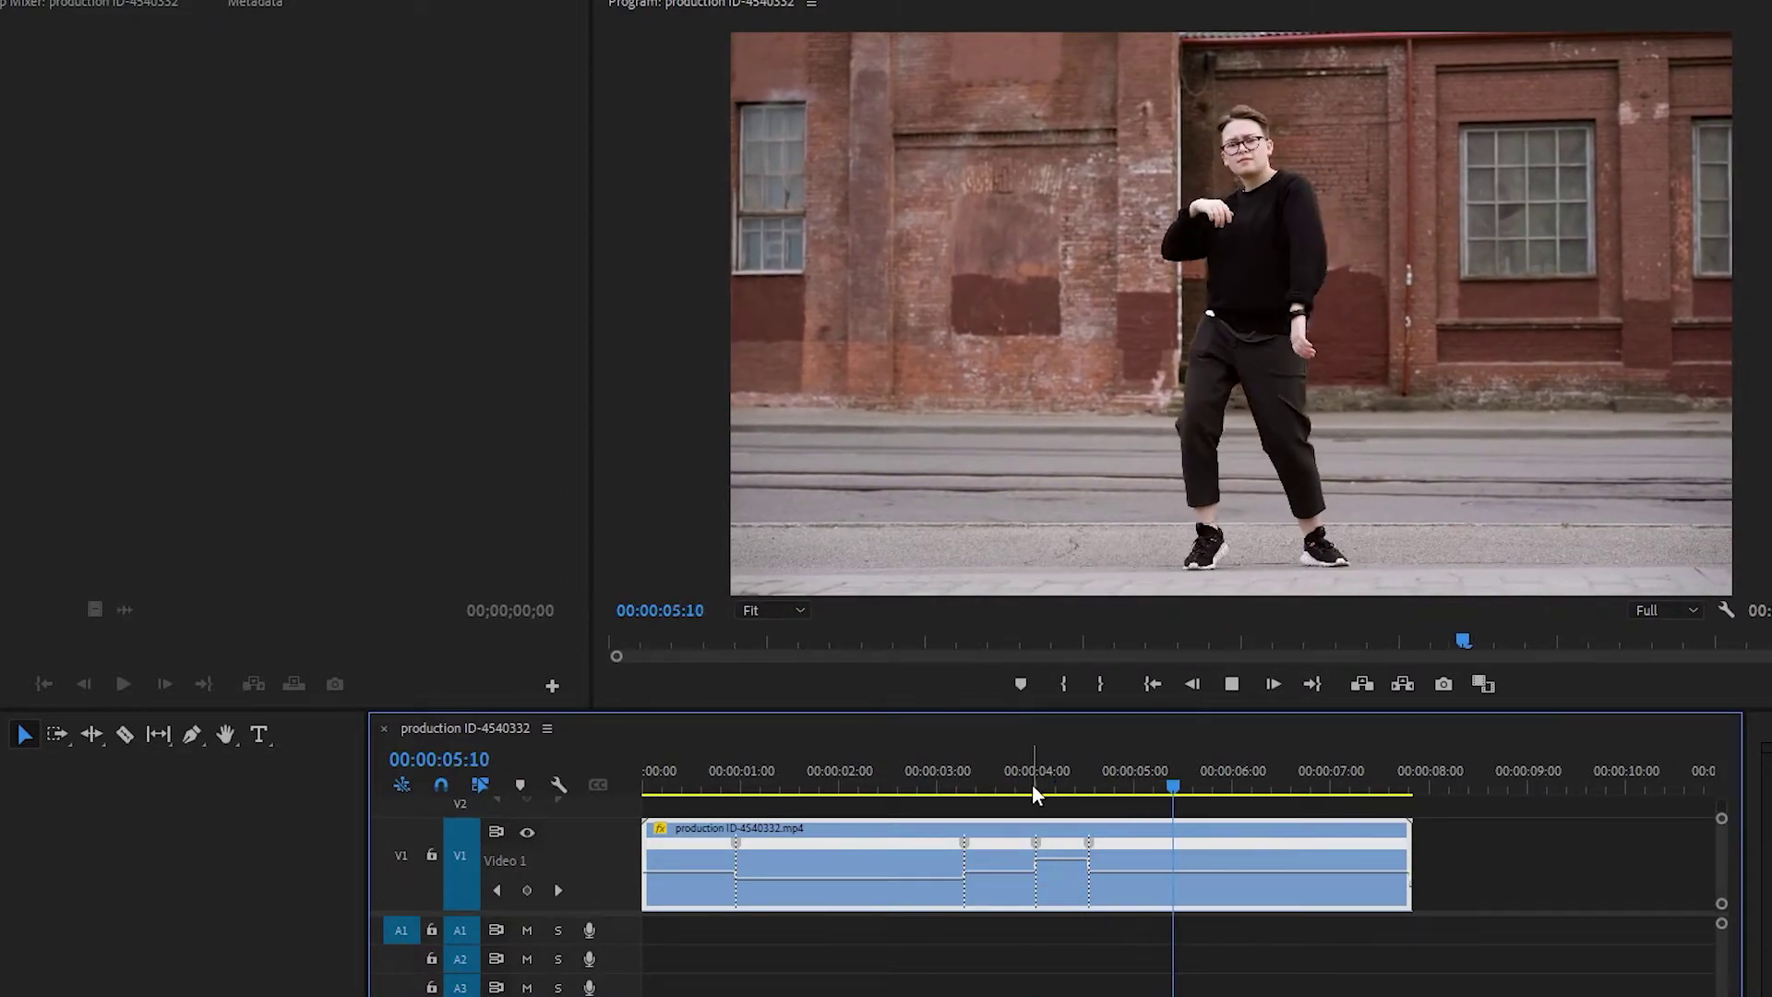
pyautogui.click(1008, 787)
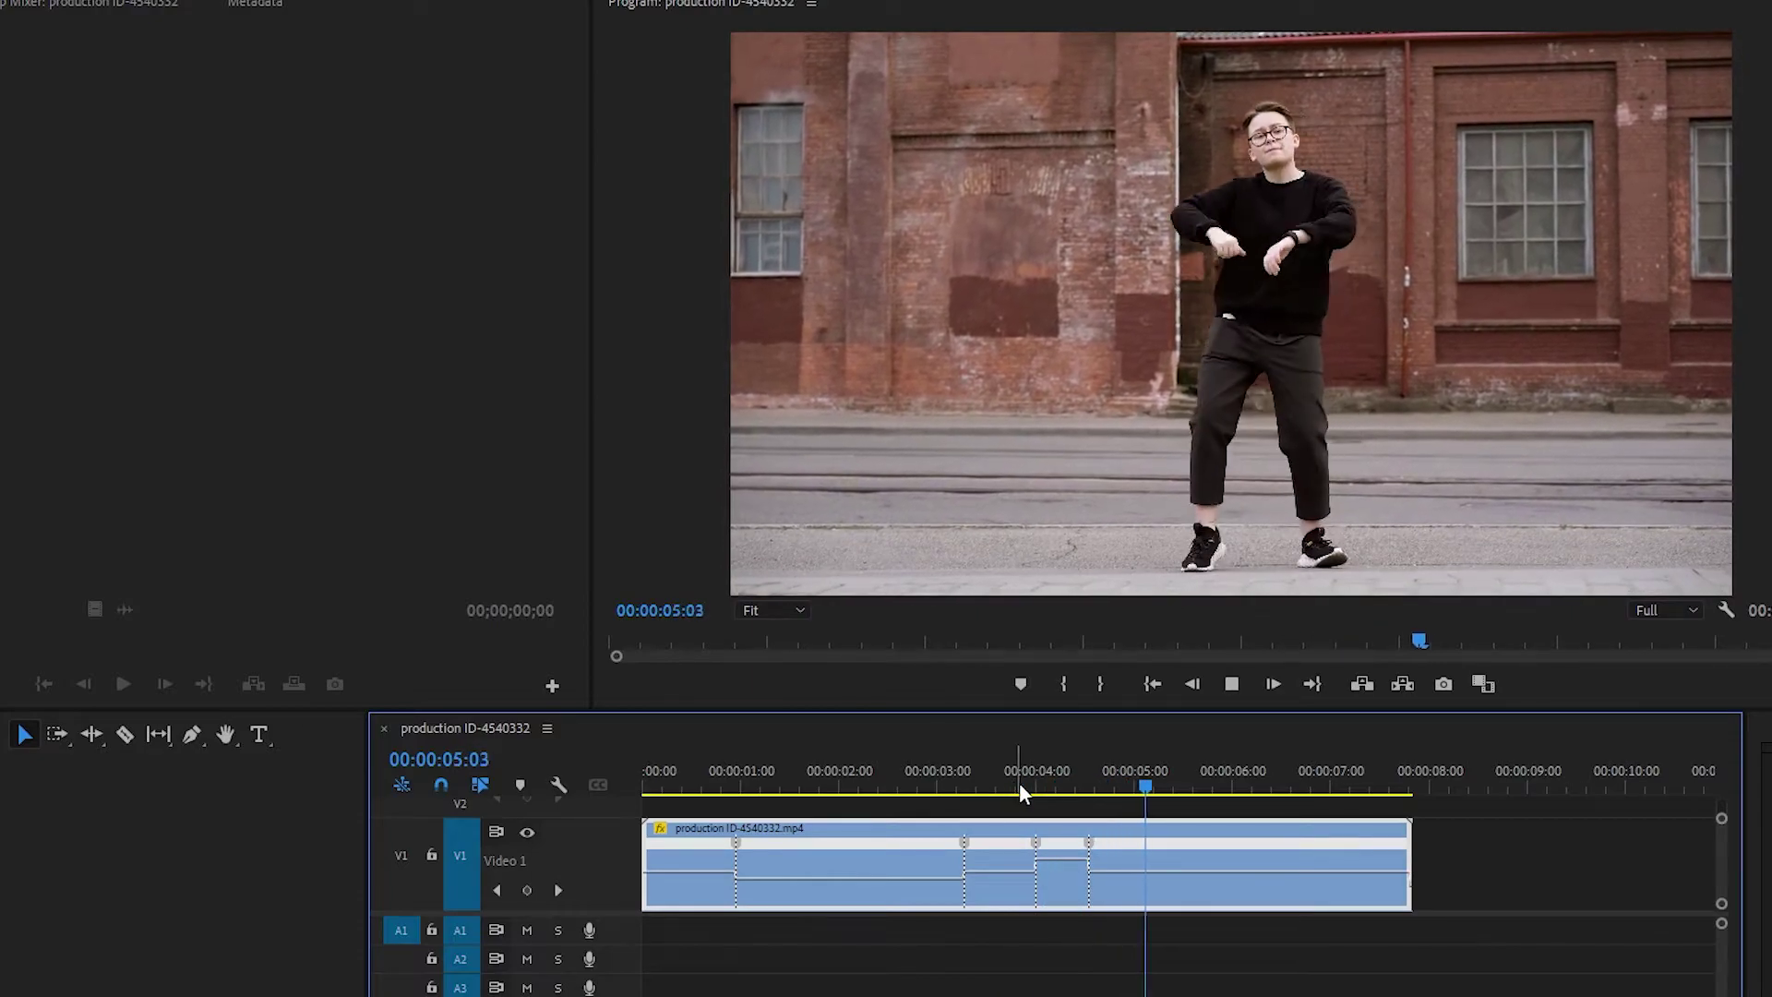
pyautogui.press('space')
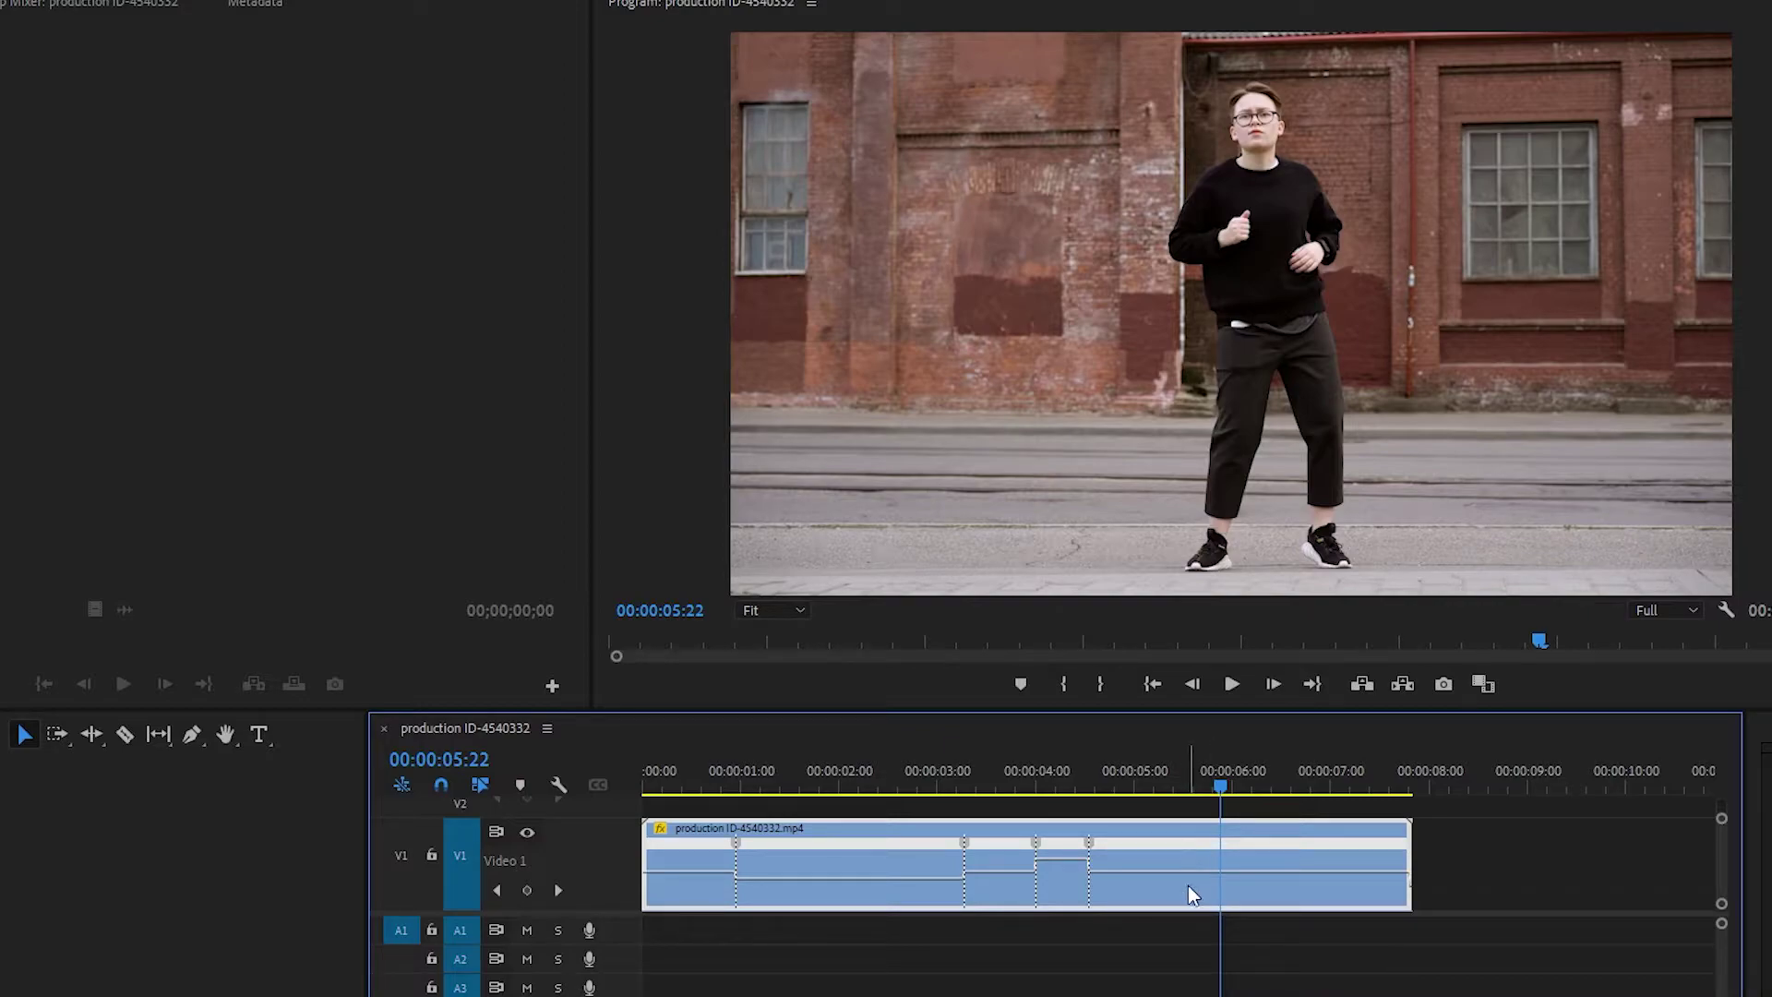
# Add a speed keyframe after the fast burst and slow the following section to 55%
pyautogui.press('p')
pyautogui.click(1178, 873)
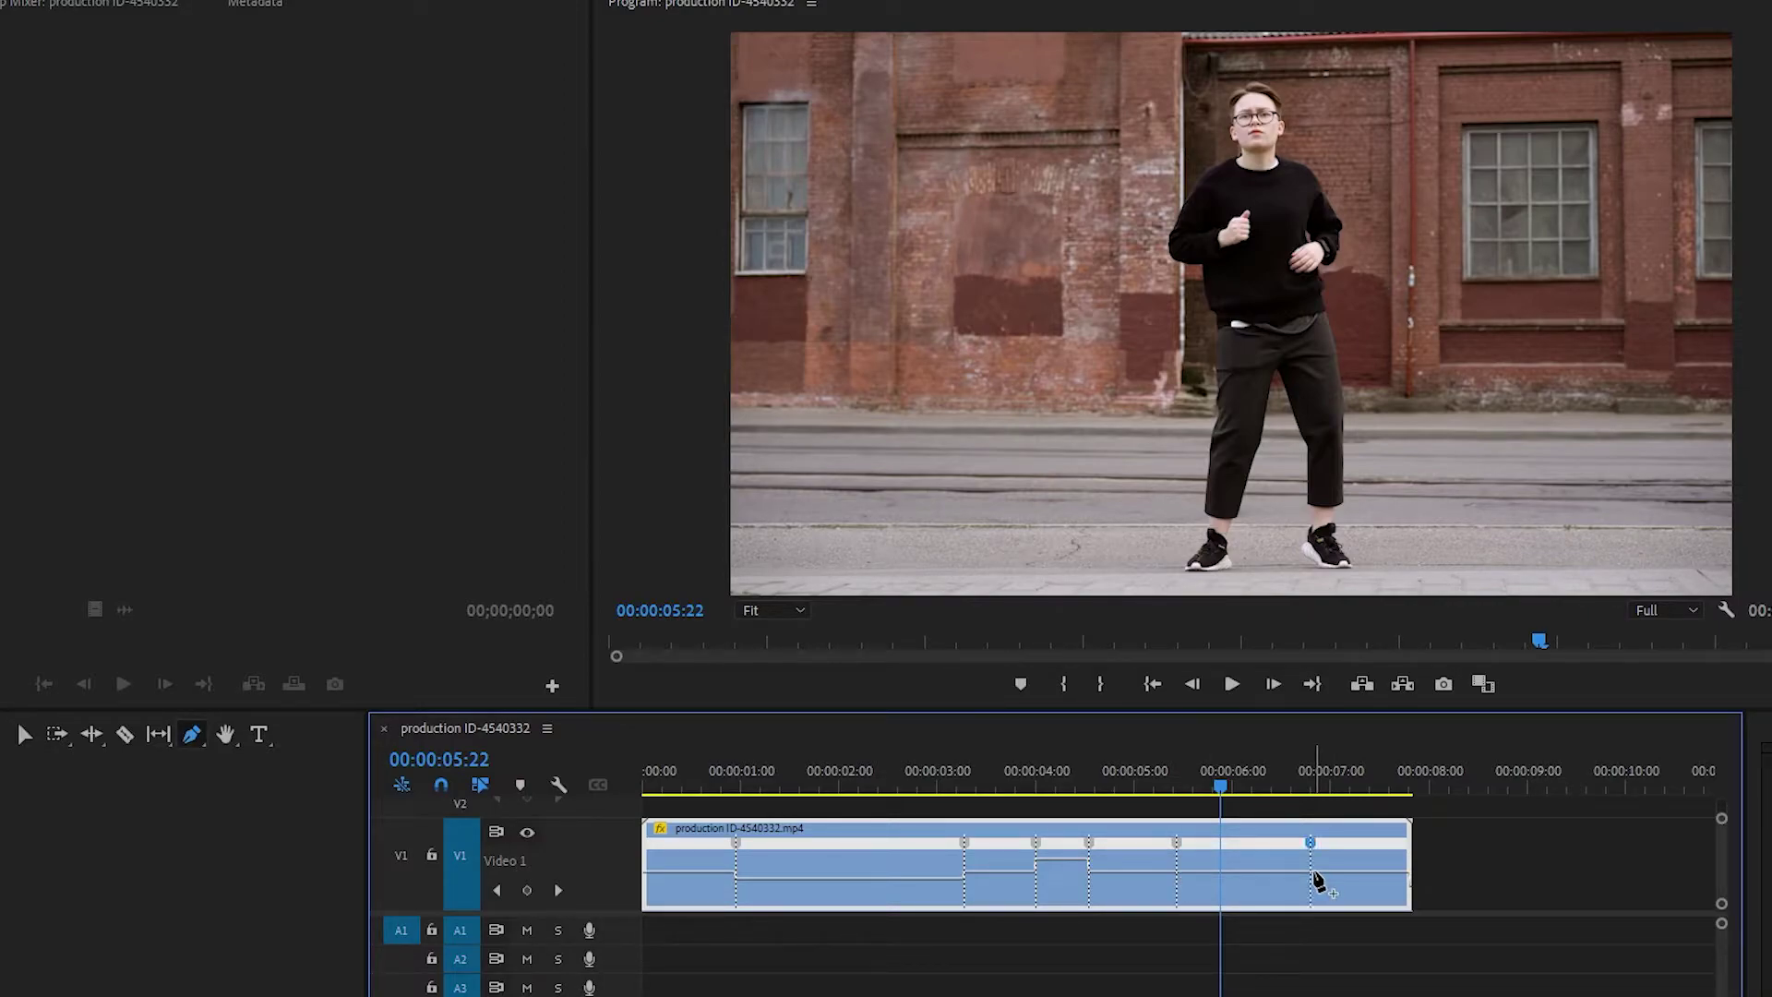
pyautogui.press('v')
pyautogui.press('Delete')
pyautogui.moveTo(1274, 872)
pyautogui.mouseDown()
pyautogui.moveTo(1293, 878)
pyautogui.moveTo(1274, 875)
pyautogui.mouseUp()
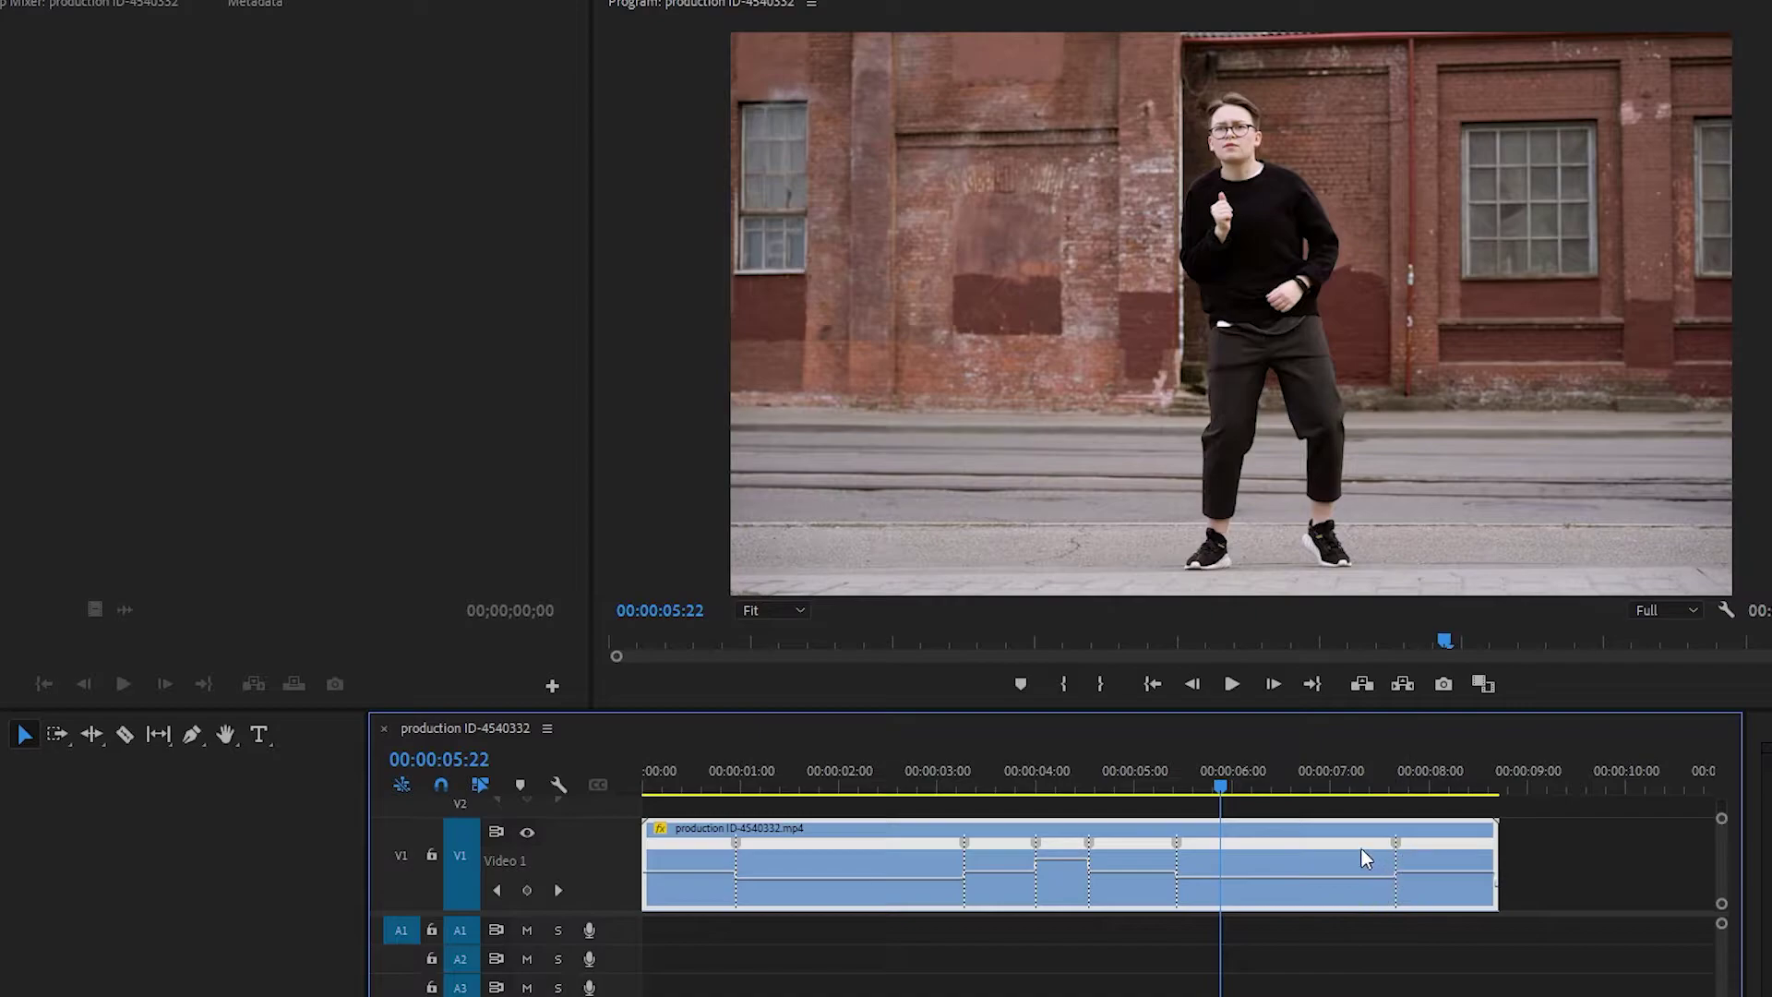
# Play the sequence from the start to review the 00:00:08:18 clip
pyautogui.press('Home')
pyautogui.press('space')
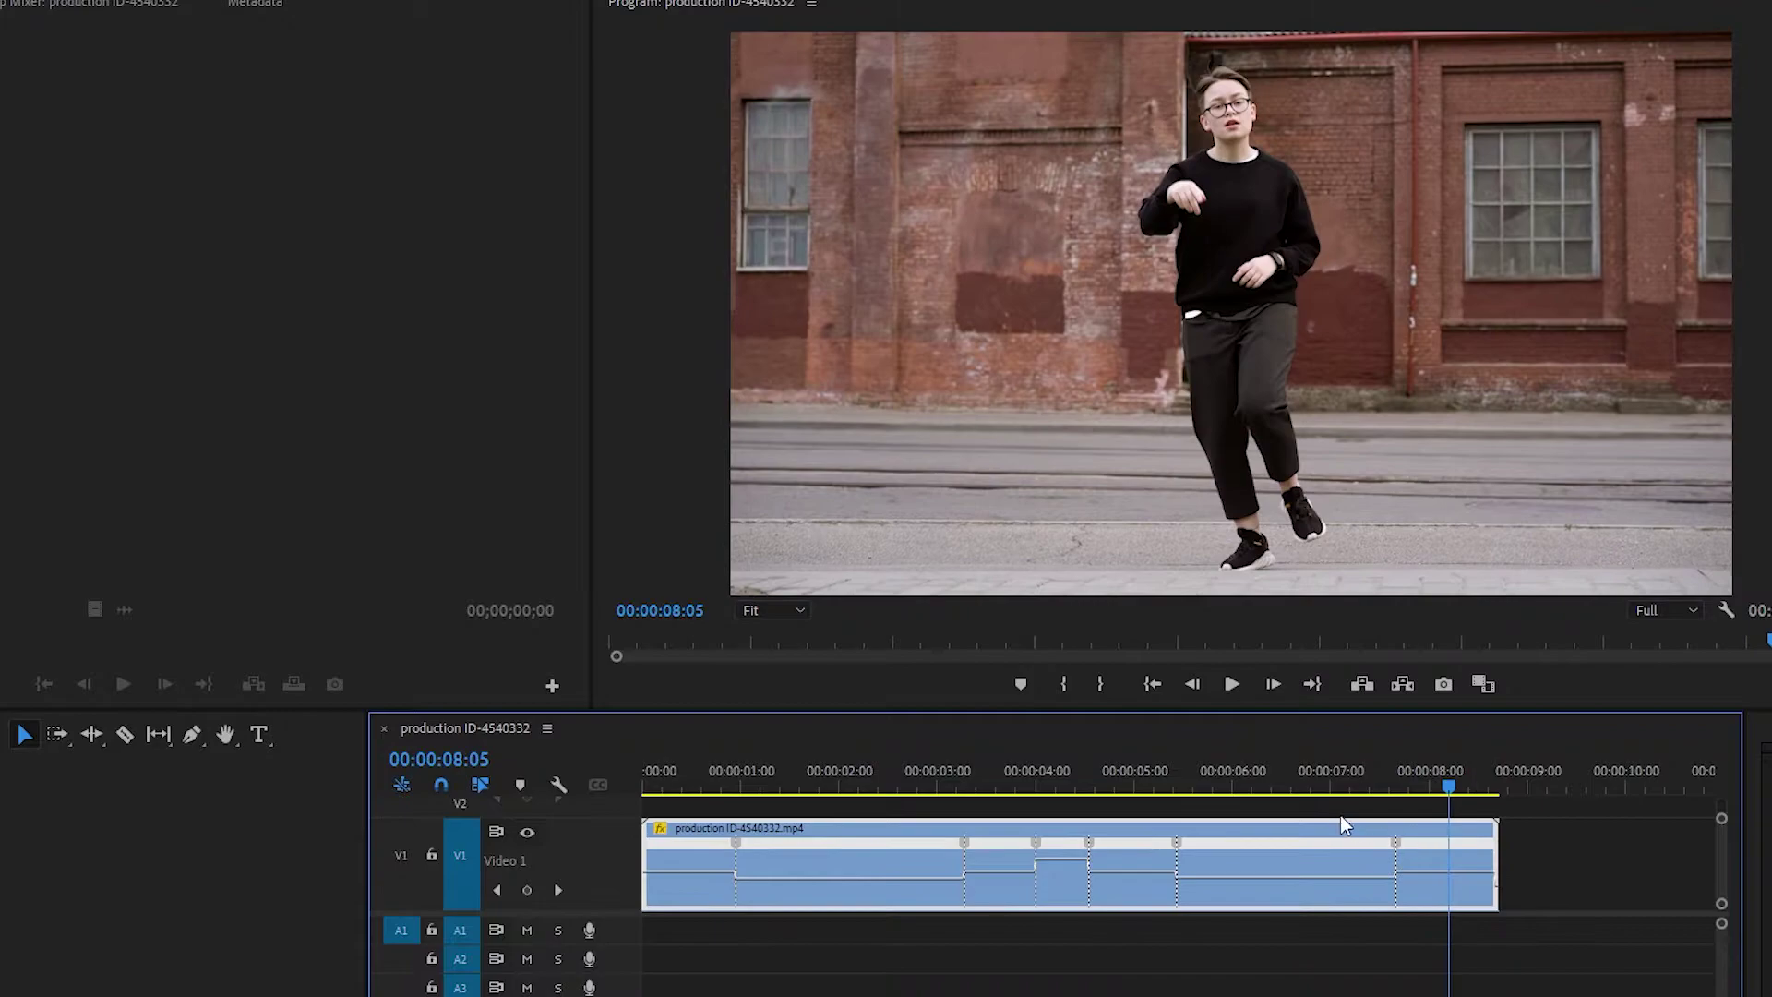
pyautogui.click(1216, 771)
pyautogui.press('space')
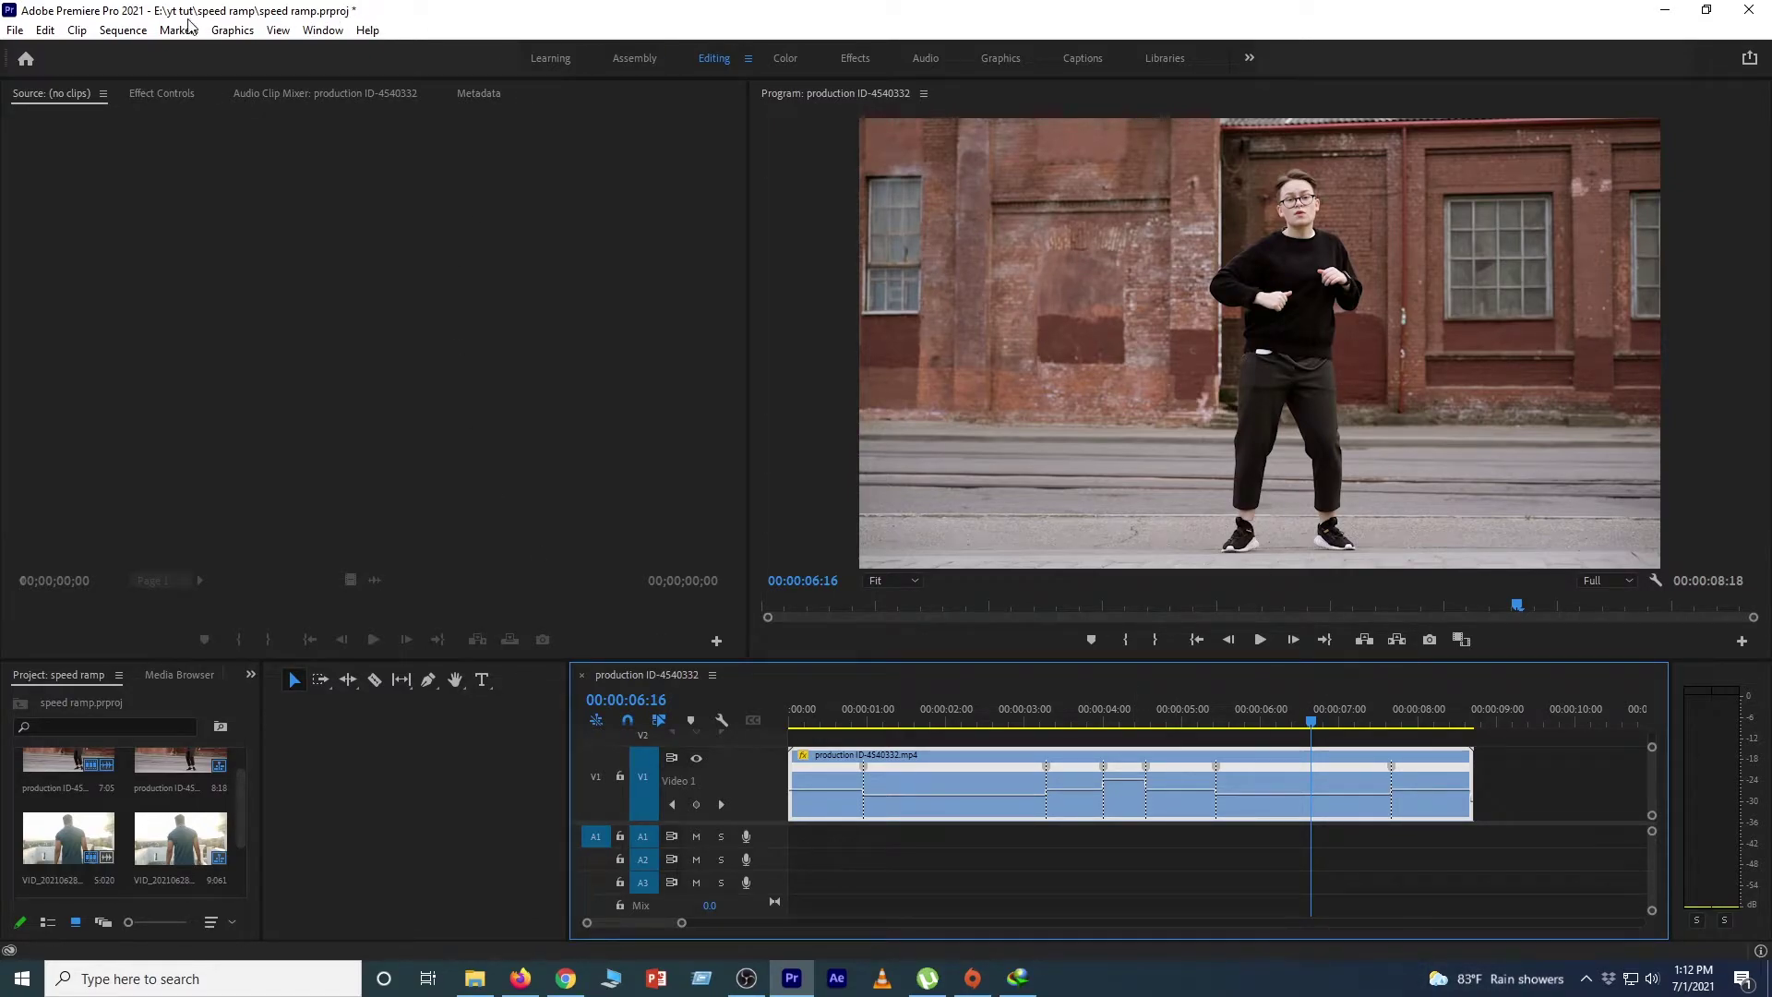
pyautogui.click(122, 30)
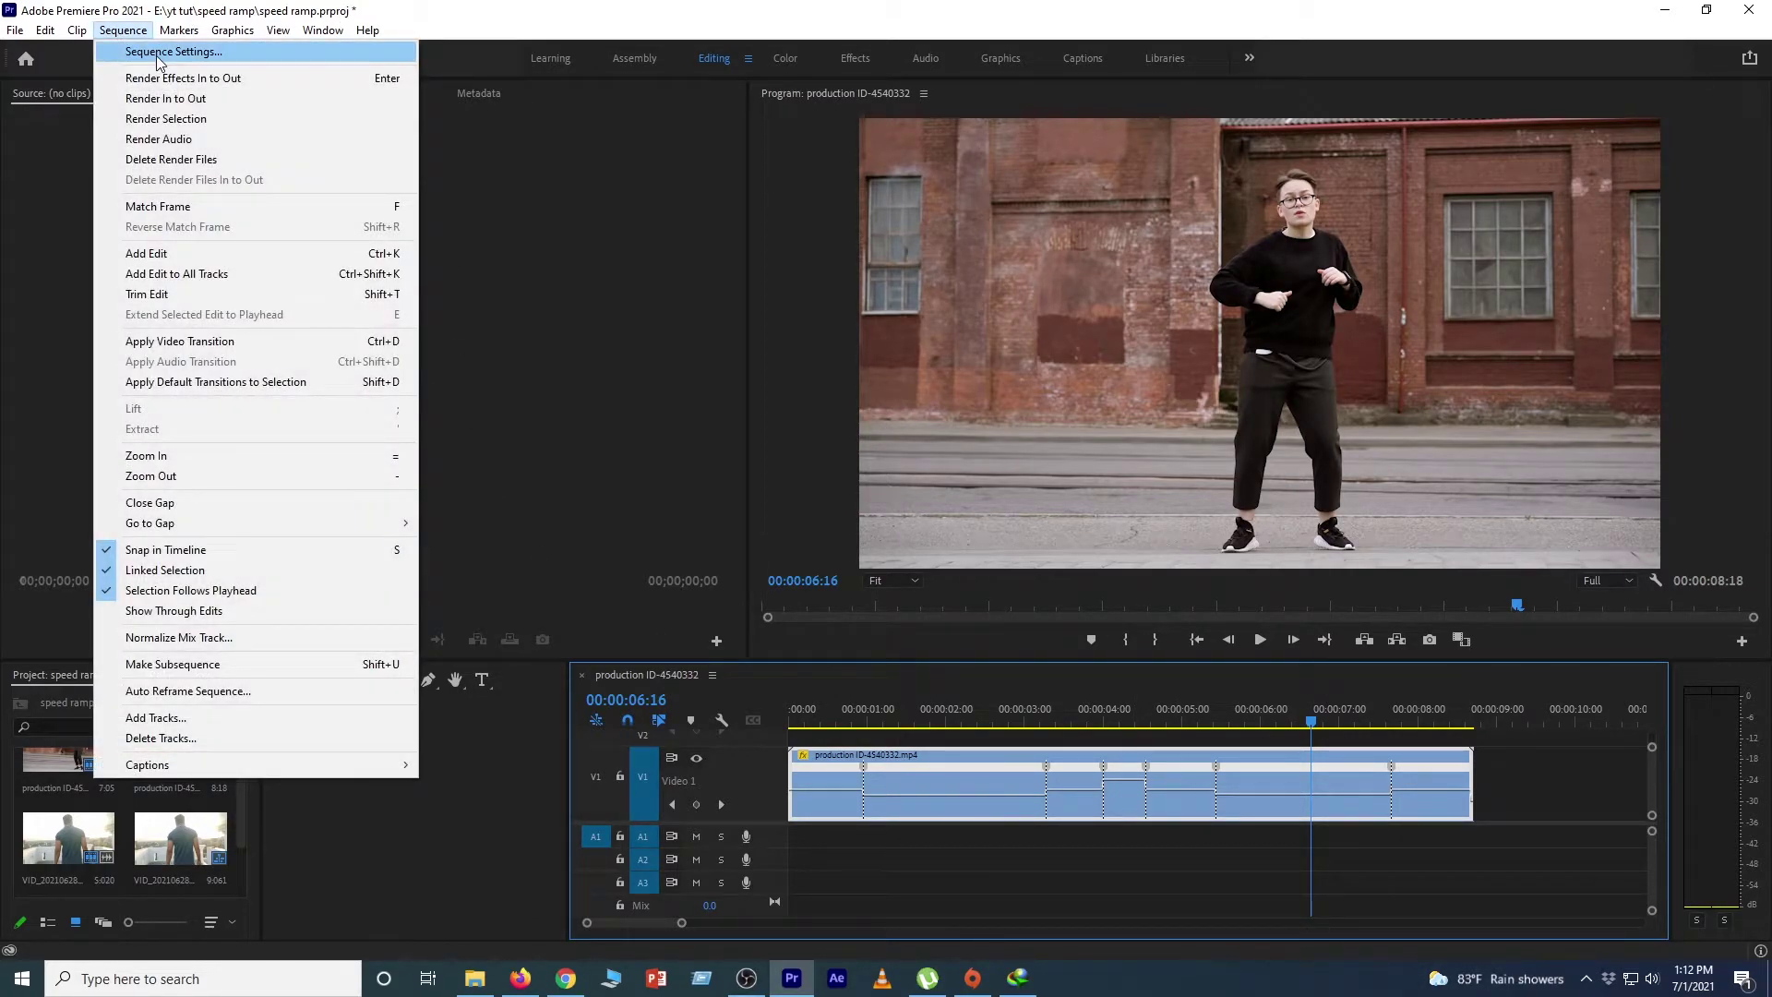
pyautogui.click(157, 52)
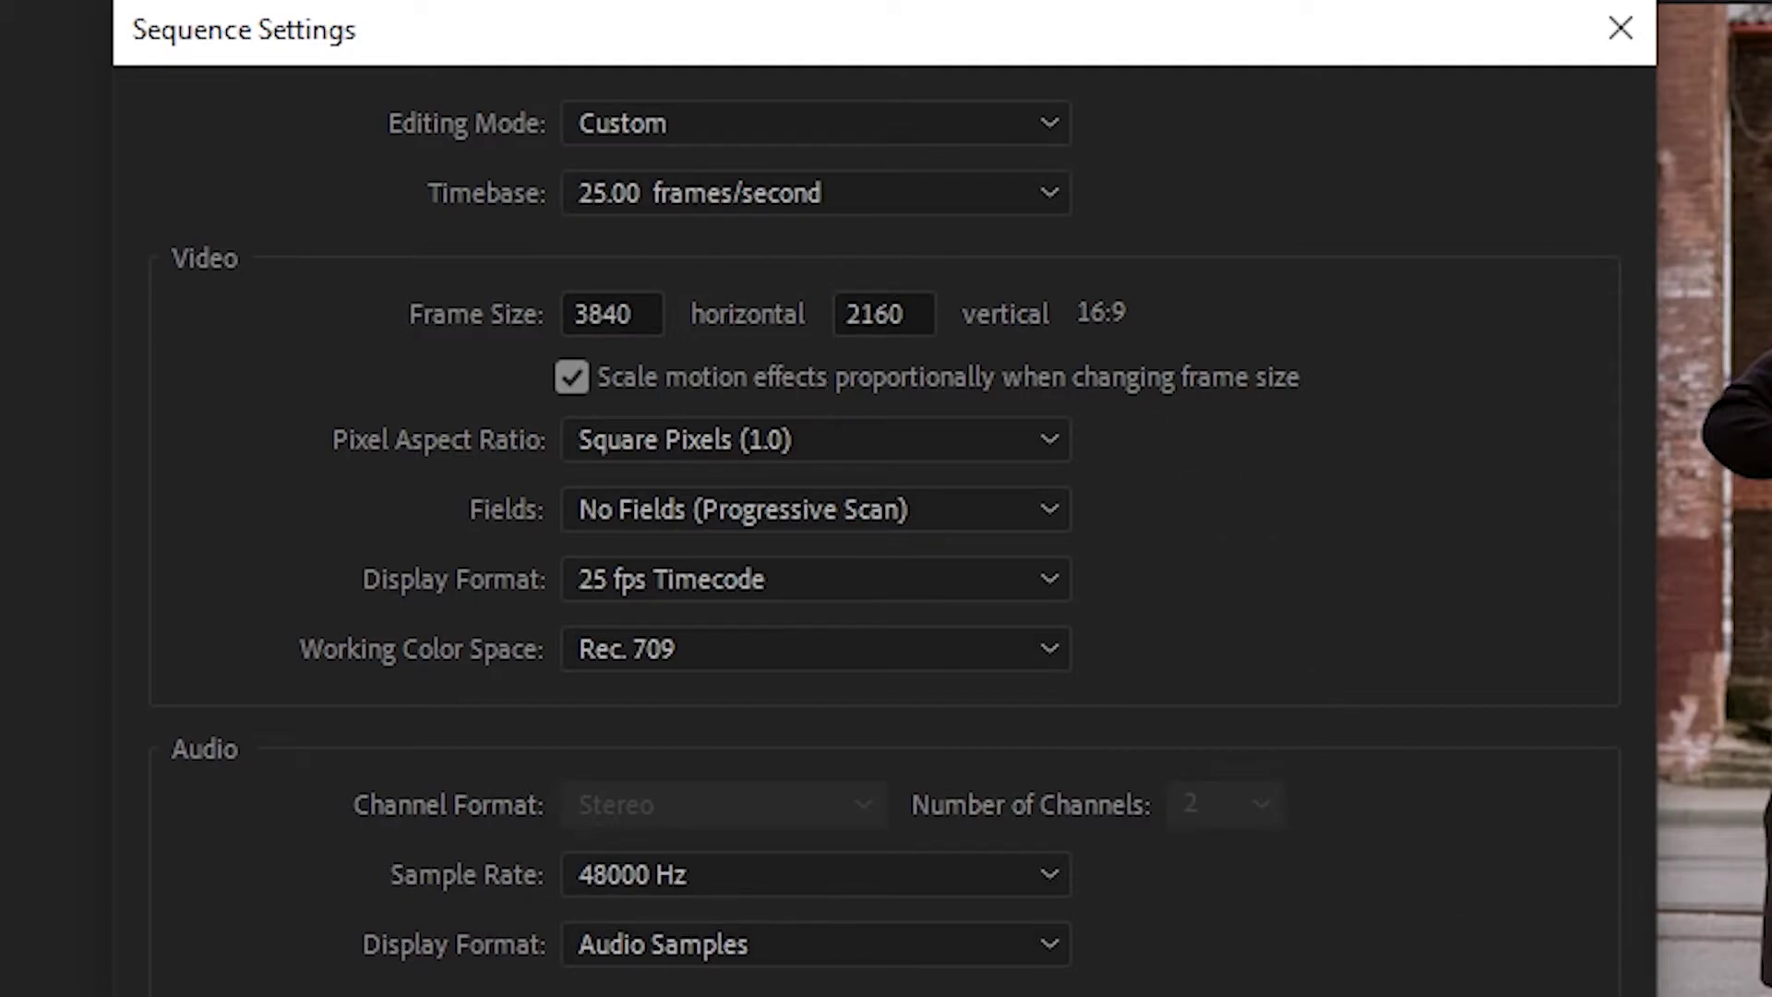
pyautogui.click(1119, 974)
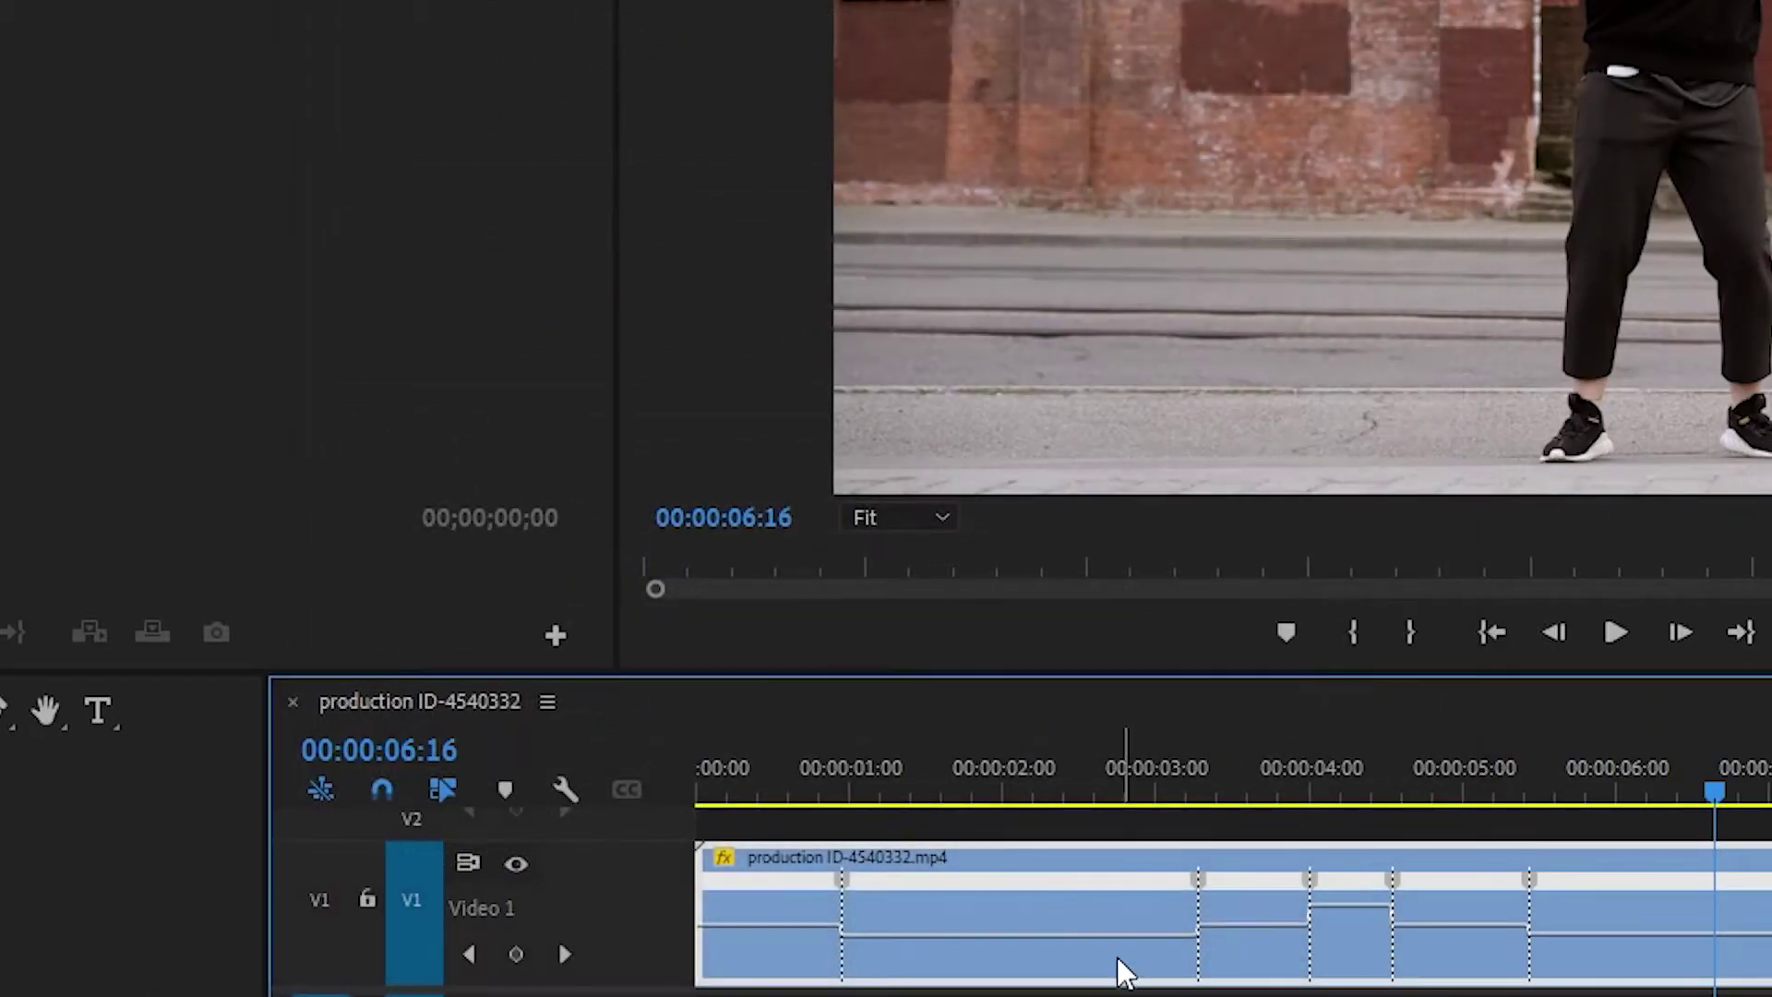
# Set the dance clip's Time Interpolation to Optical Flow in the Speed/Duration dialog
pyautogui.rightClick(1121, 868)
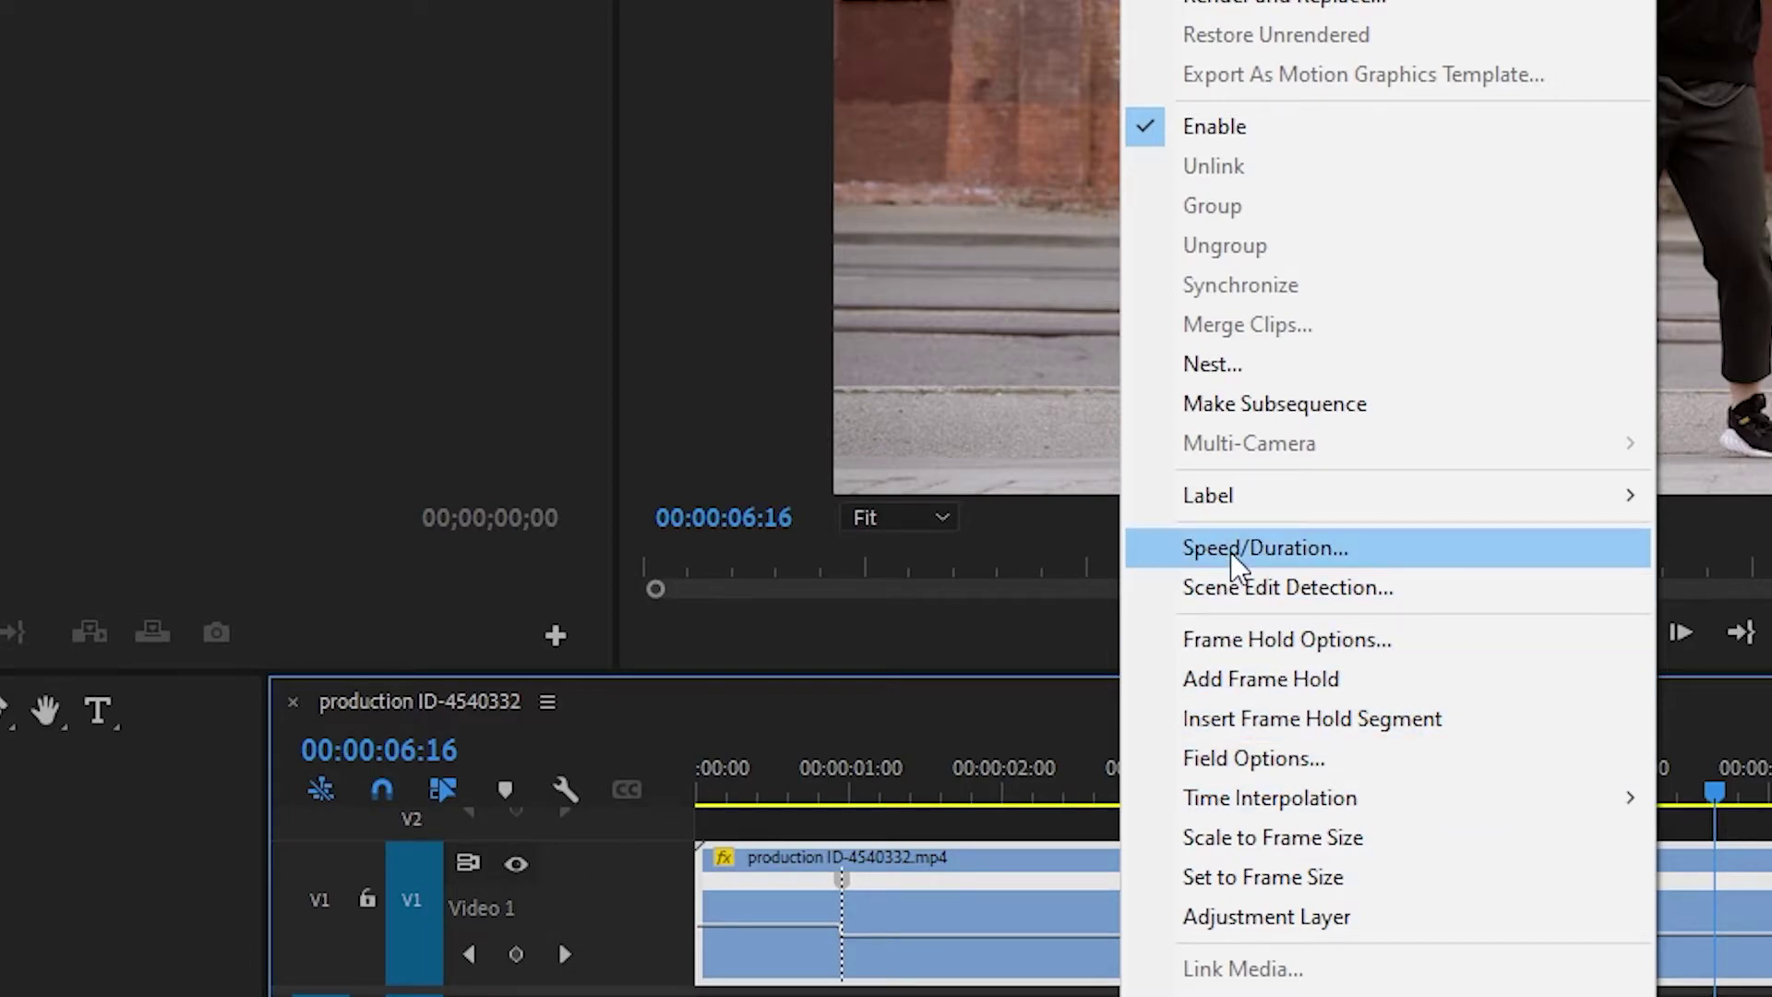
pyautogui.click(1231, 552)
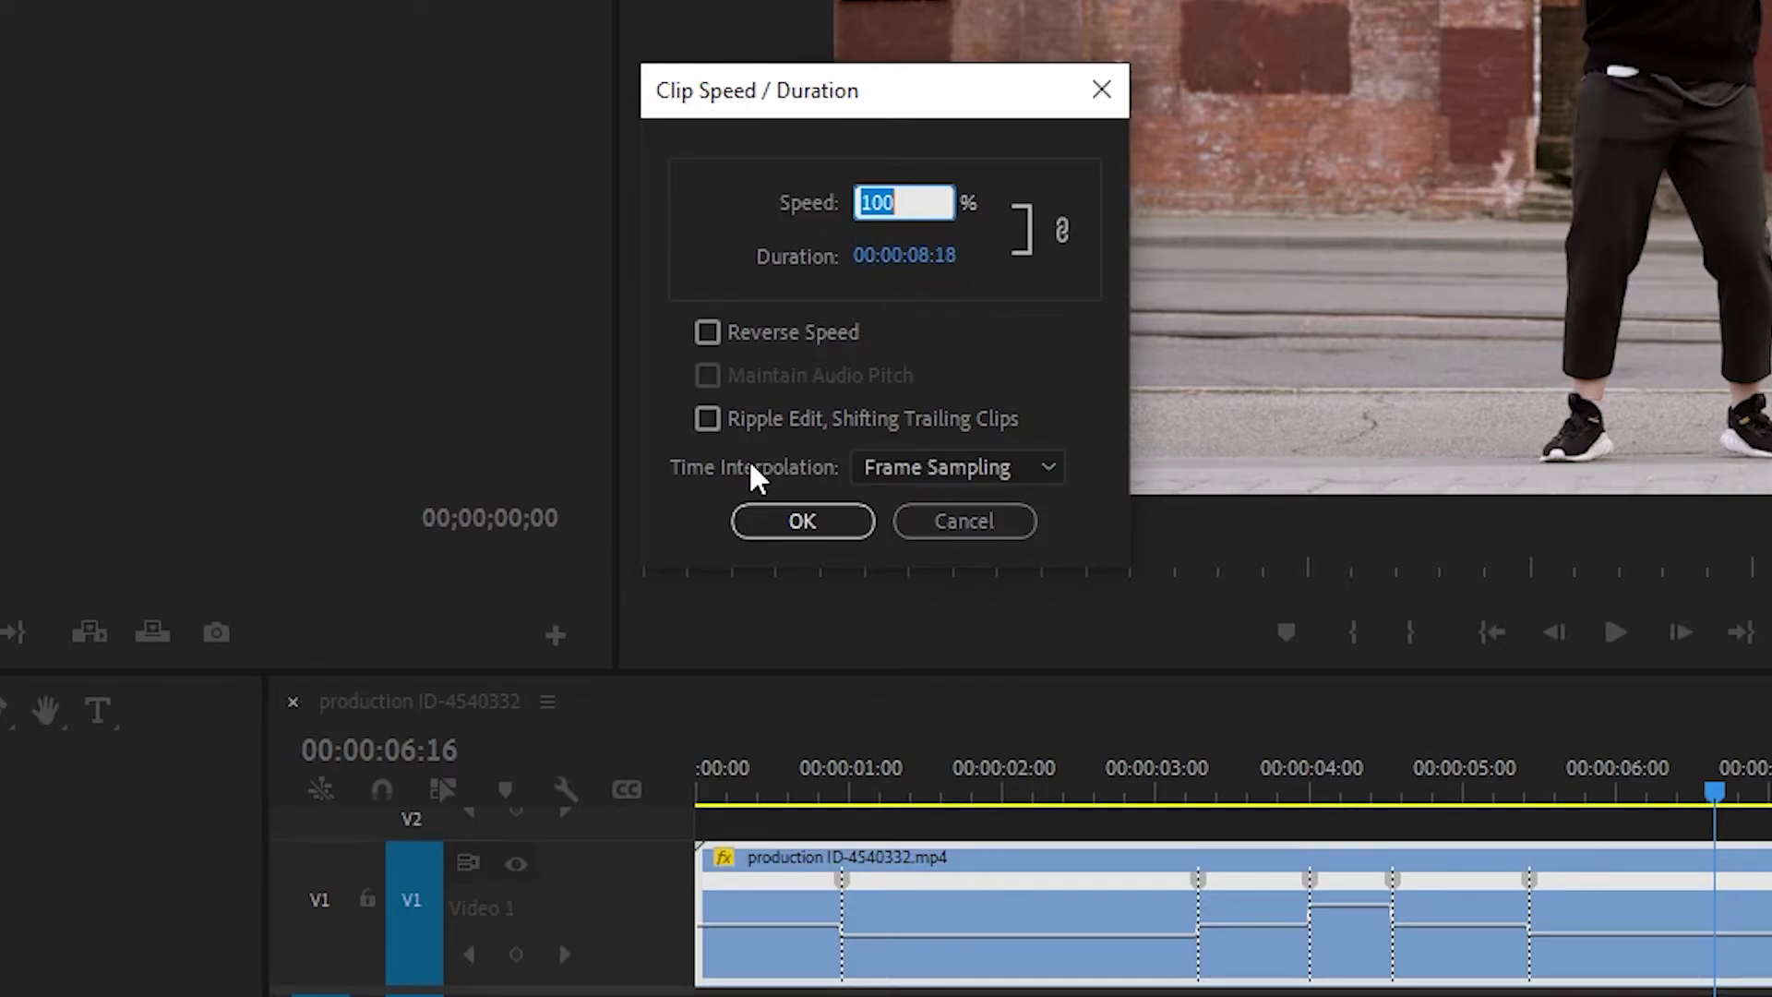
pyautogui.click(907, 469)
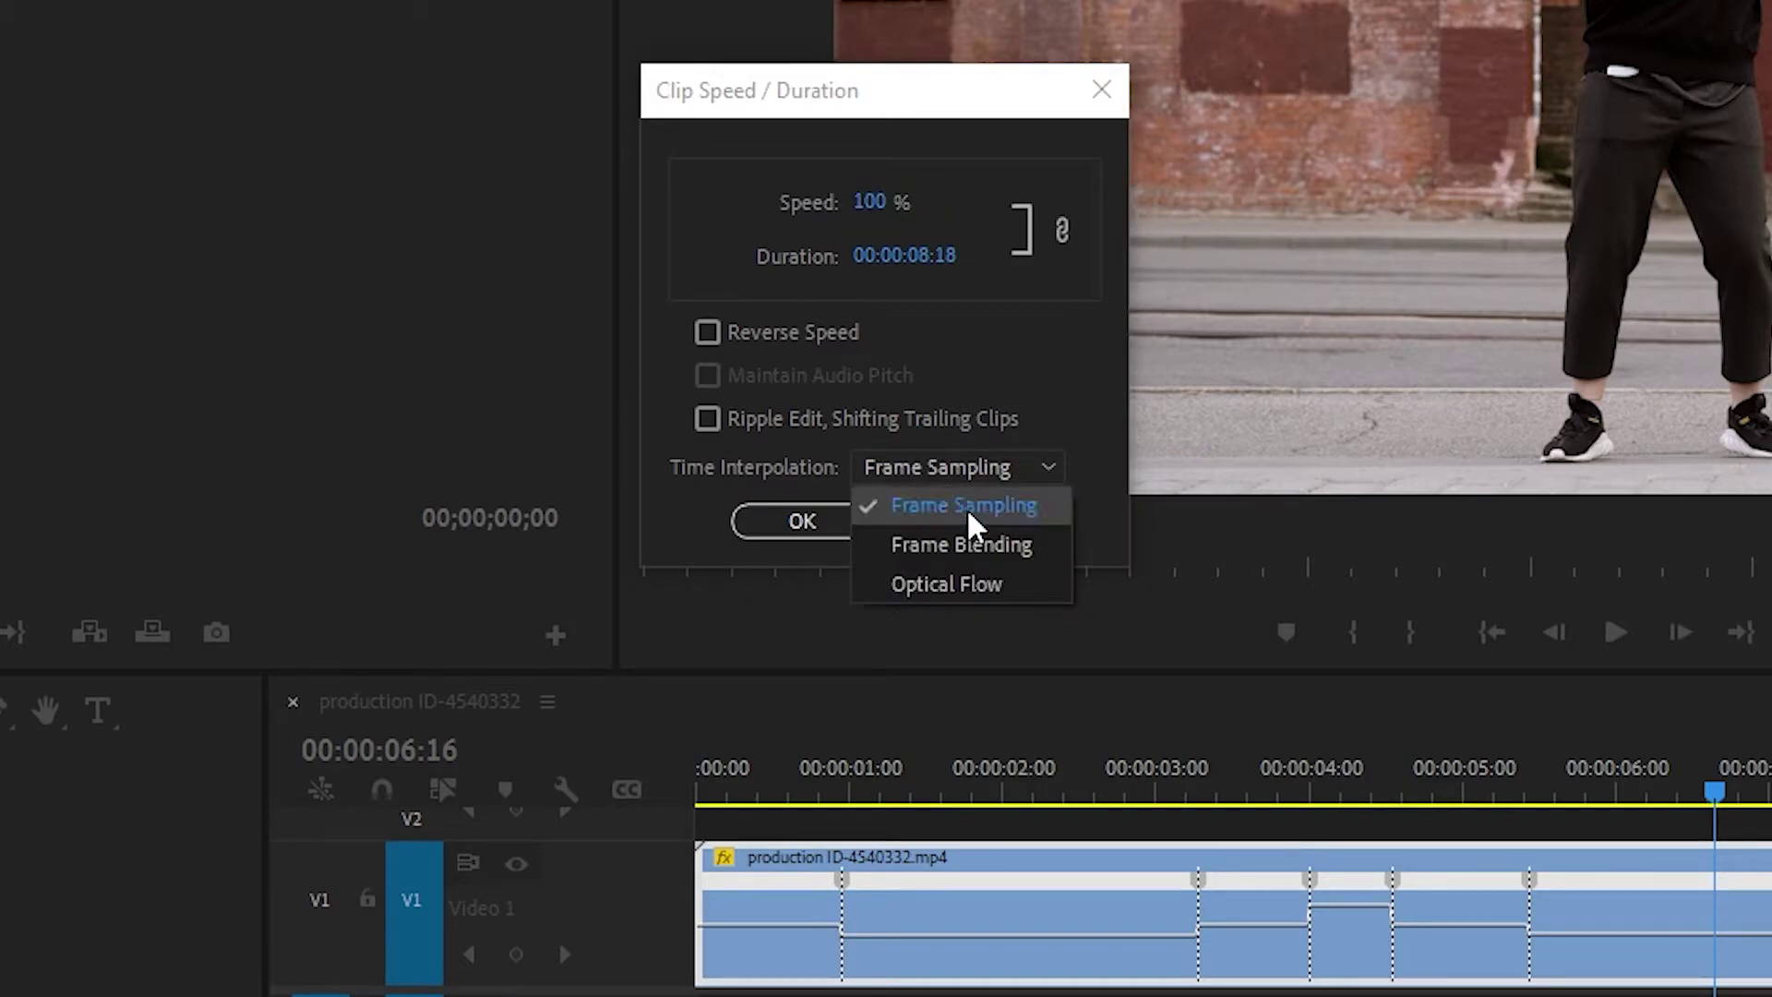
pyautogui.click(917, 582)
pyautogui.click(824, 522)
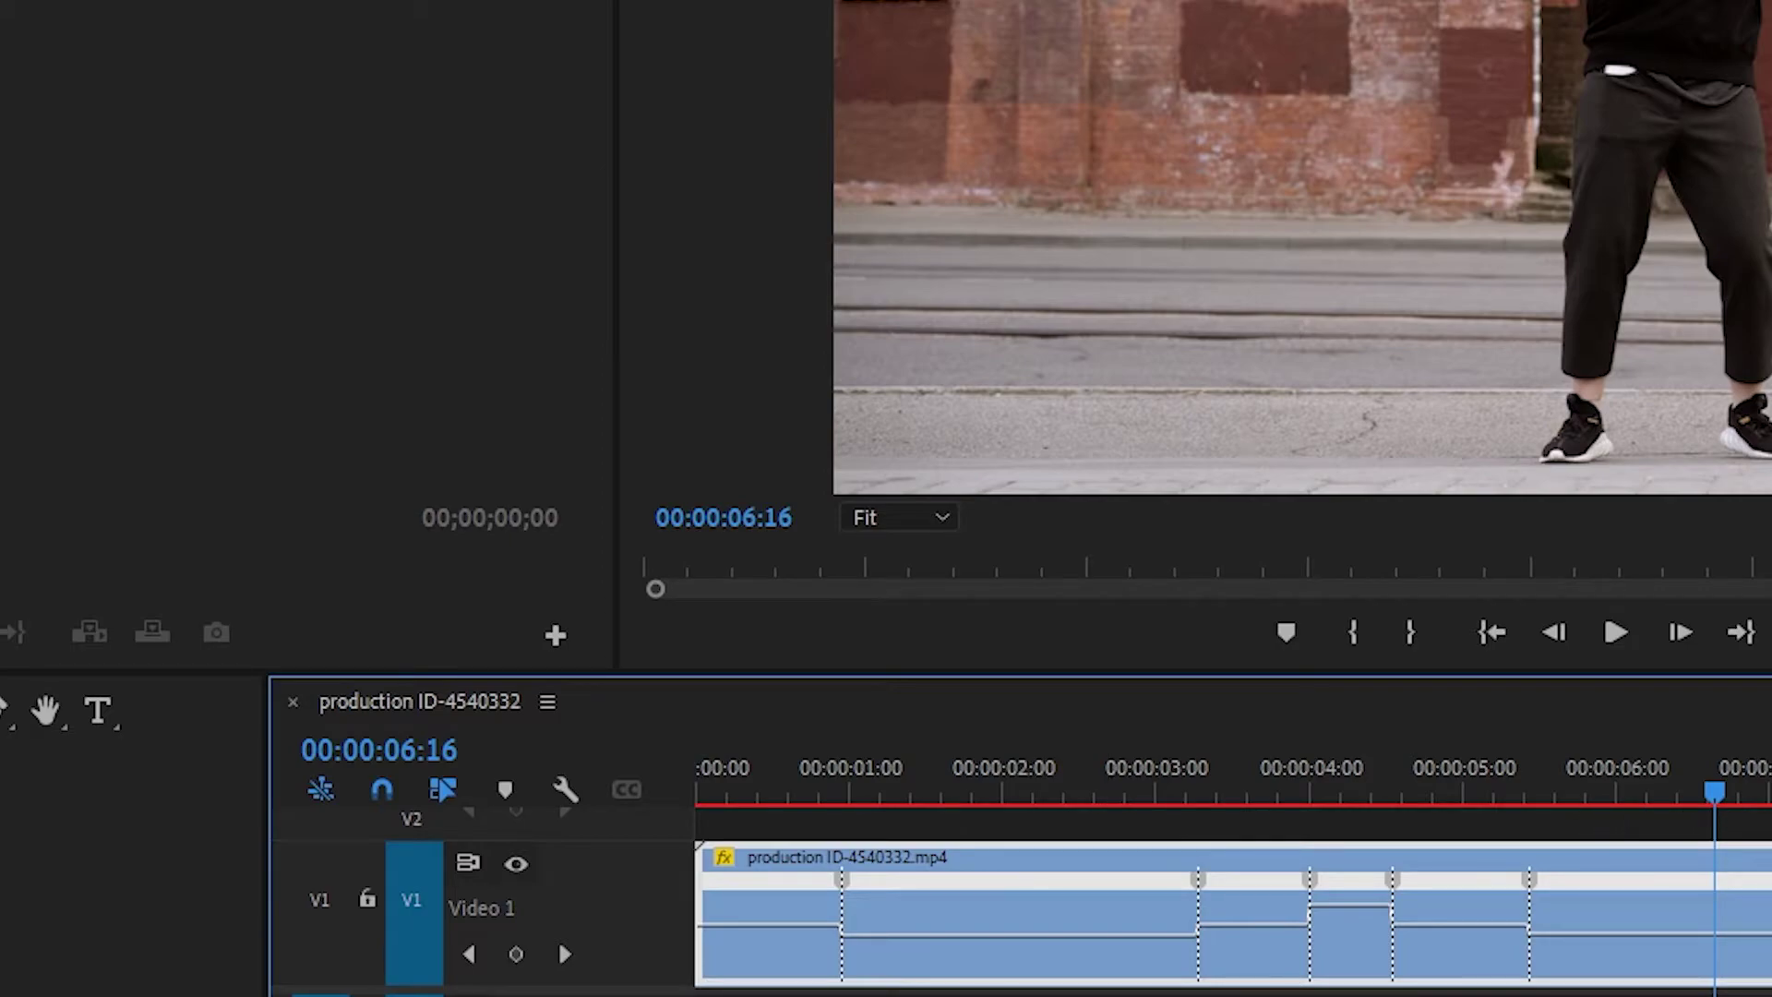
# Save the project and render the sequence's previews from in to out
pyautogui.hotkey('ctrl', 's')
pyautogui.press('Return')
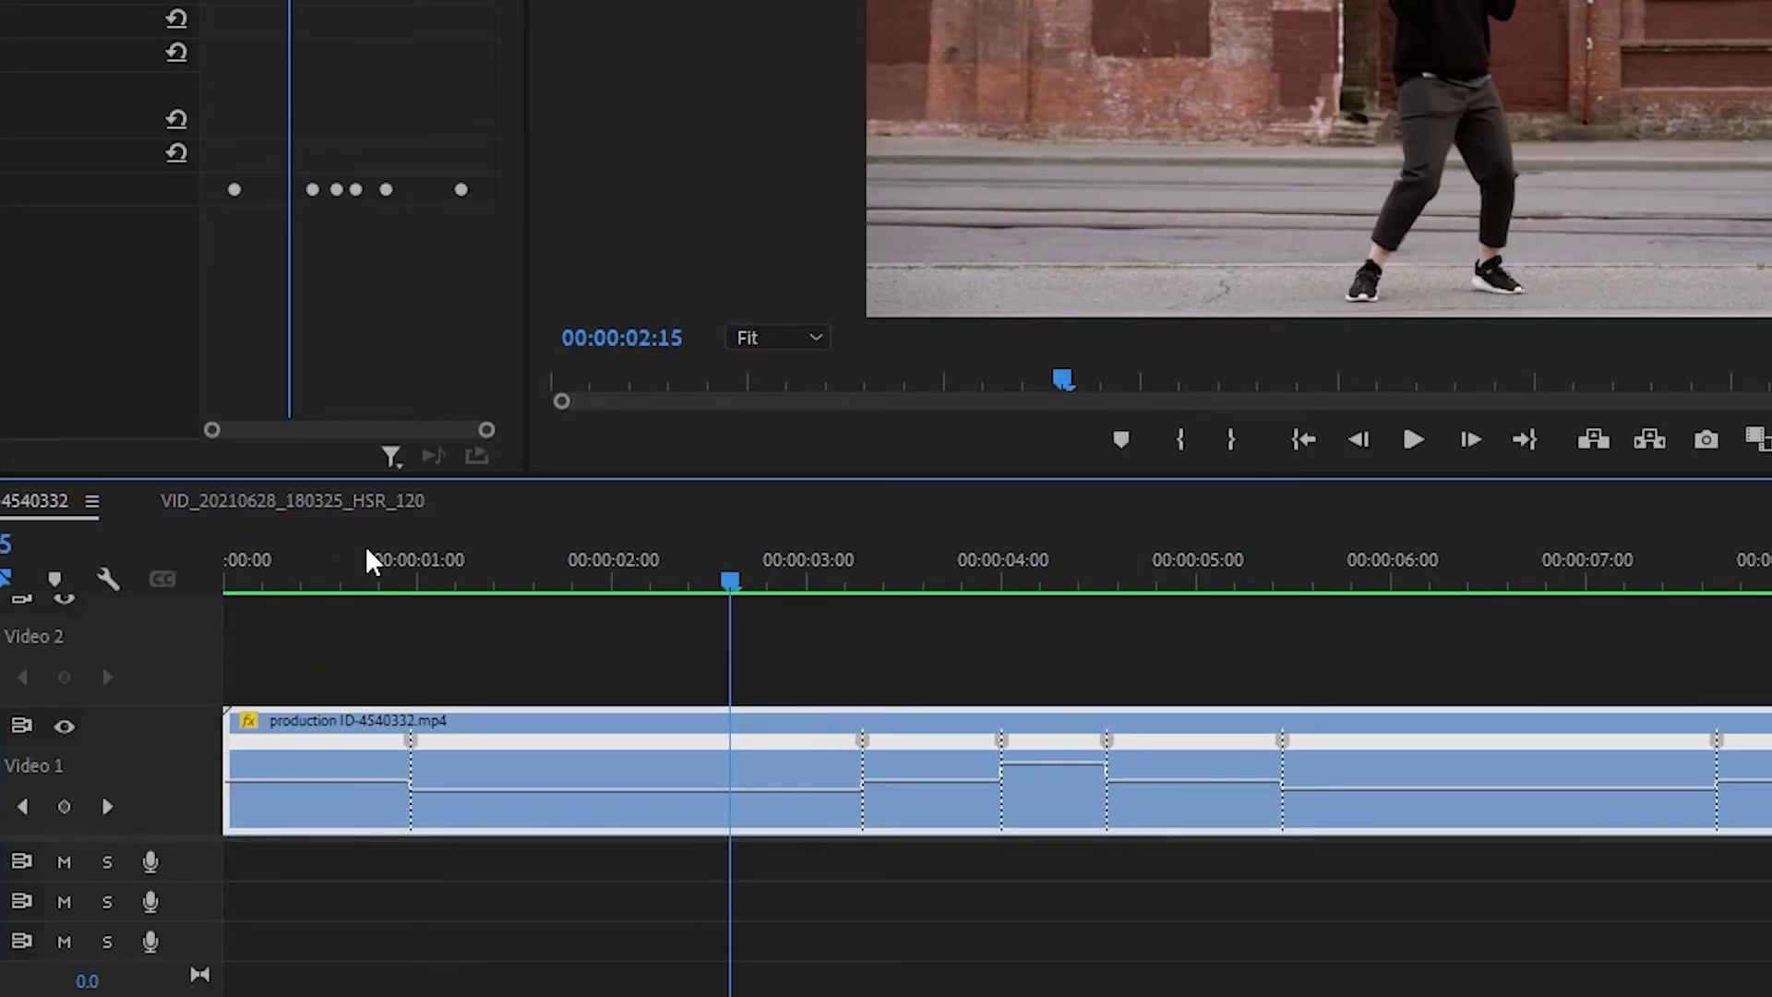
# Zoom in around the one-second speed keyframe and split it into a ramp
pyautogui.click(370, 579)
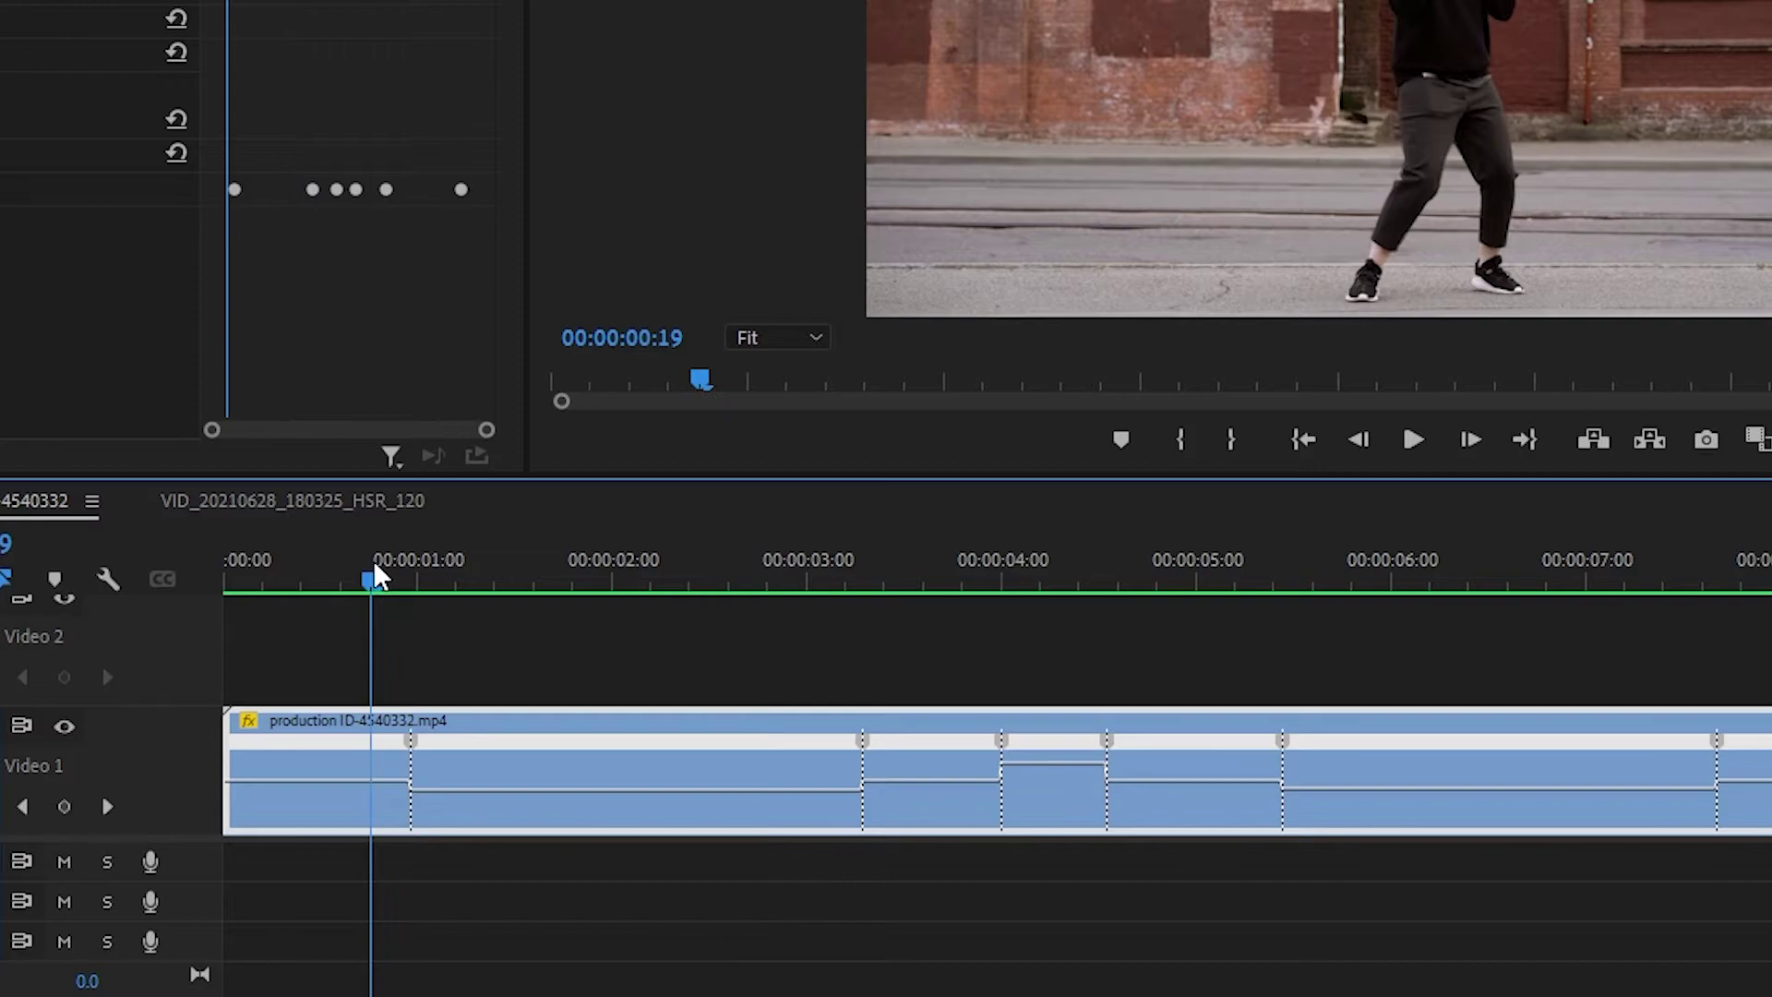
pyautogui.press('=')
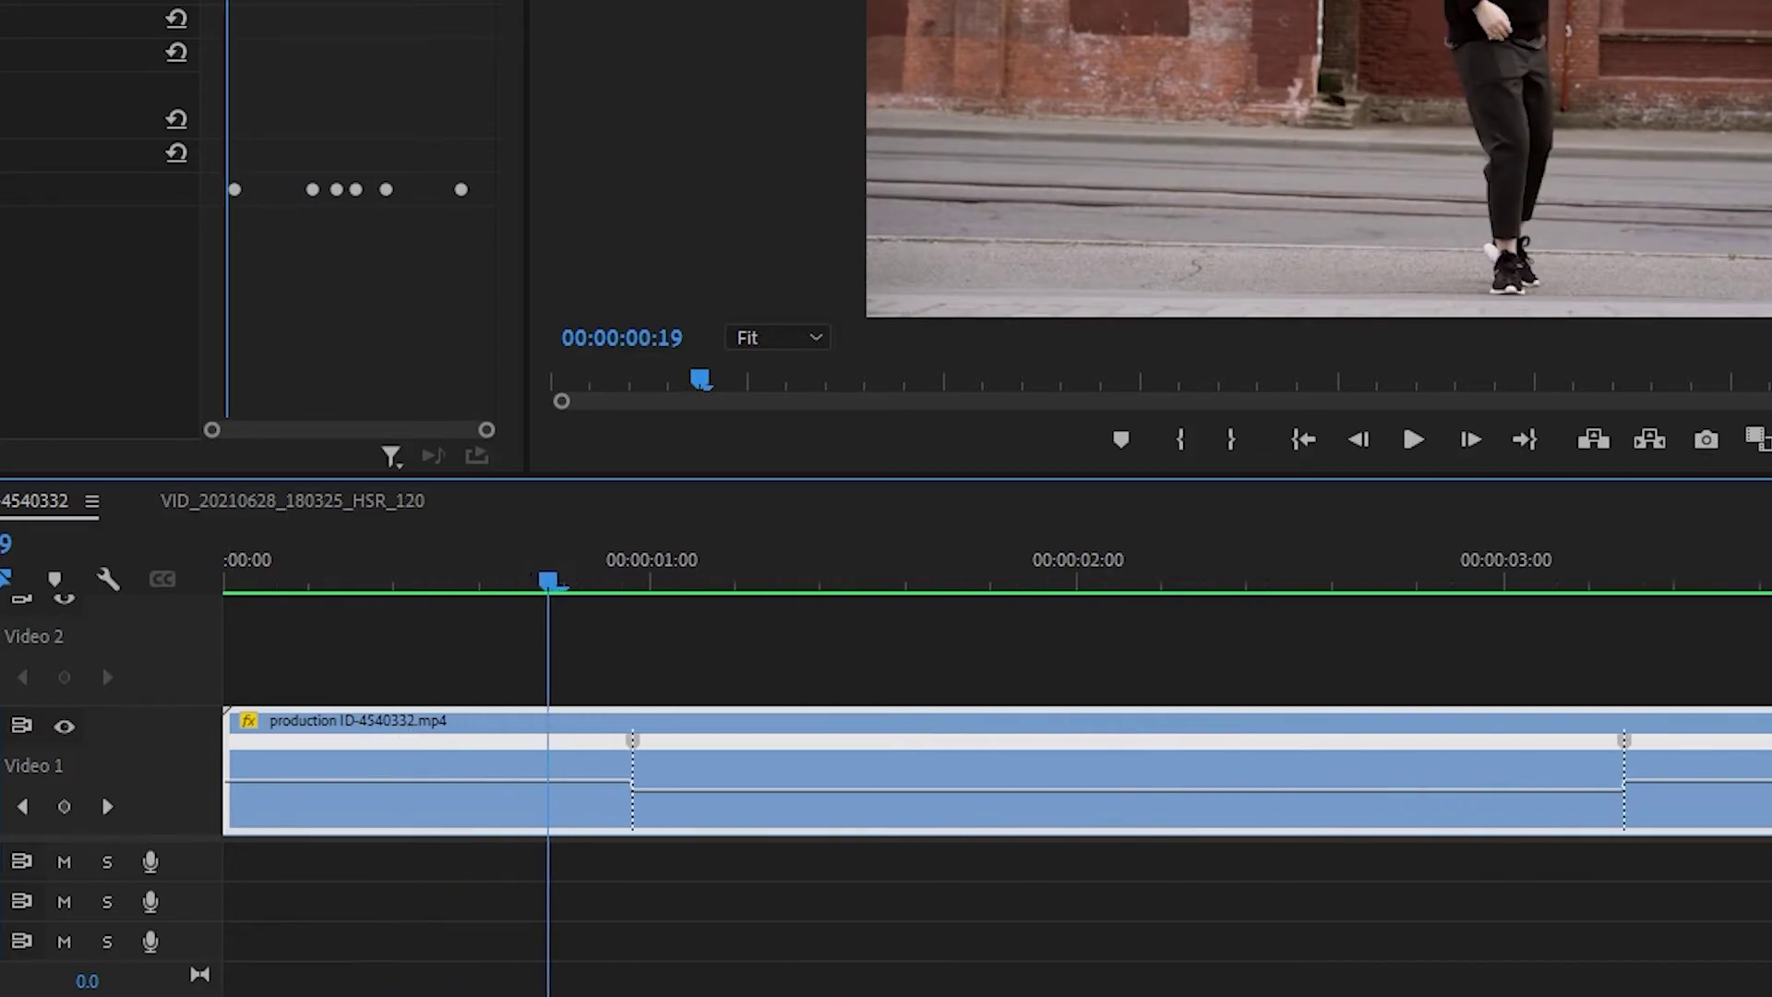
pyautogui.press('=')
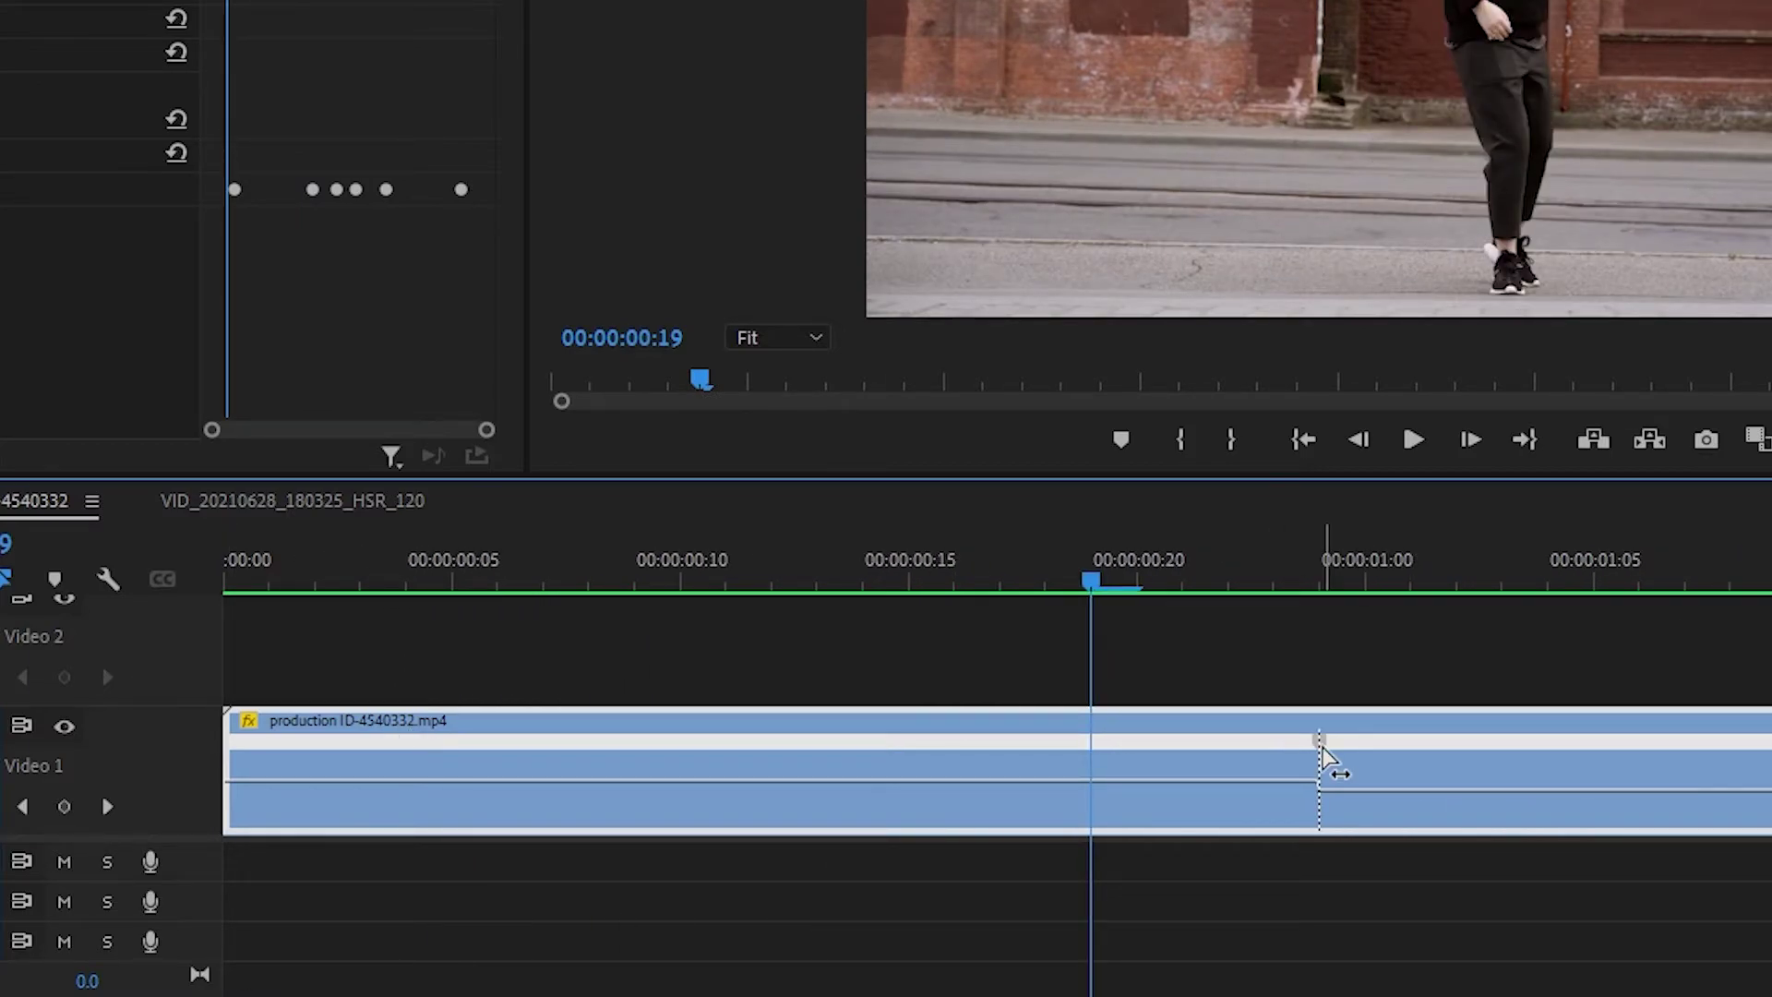
pyautogui.click(1320, 581)
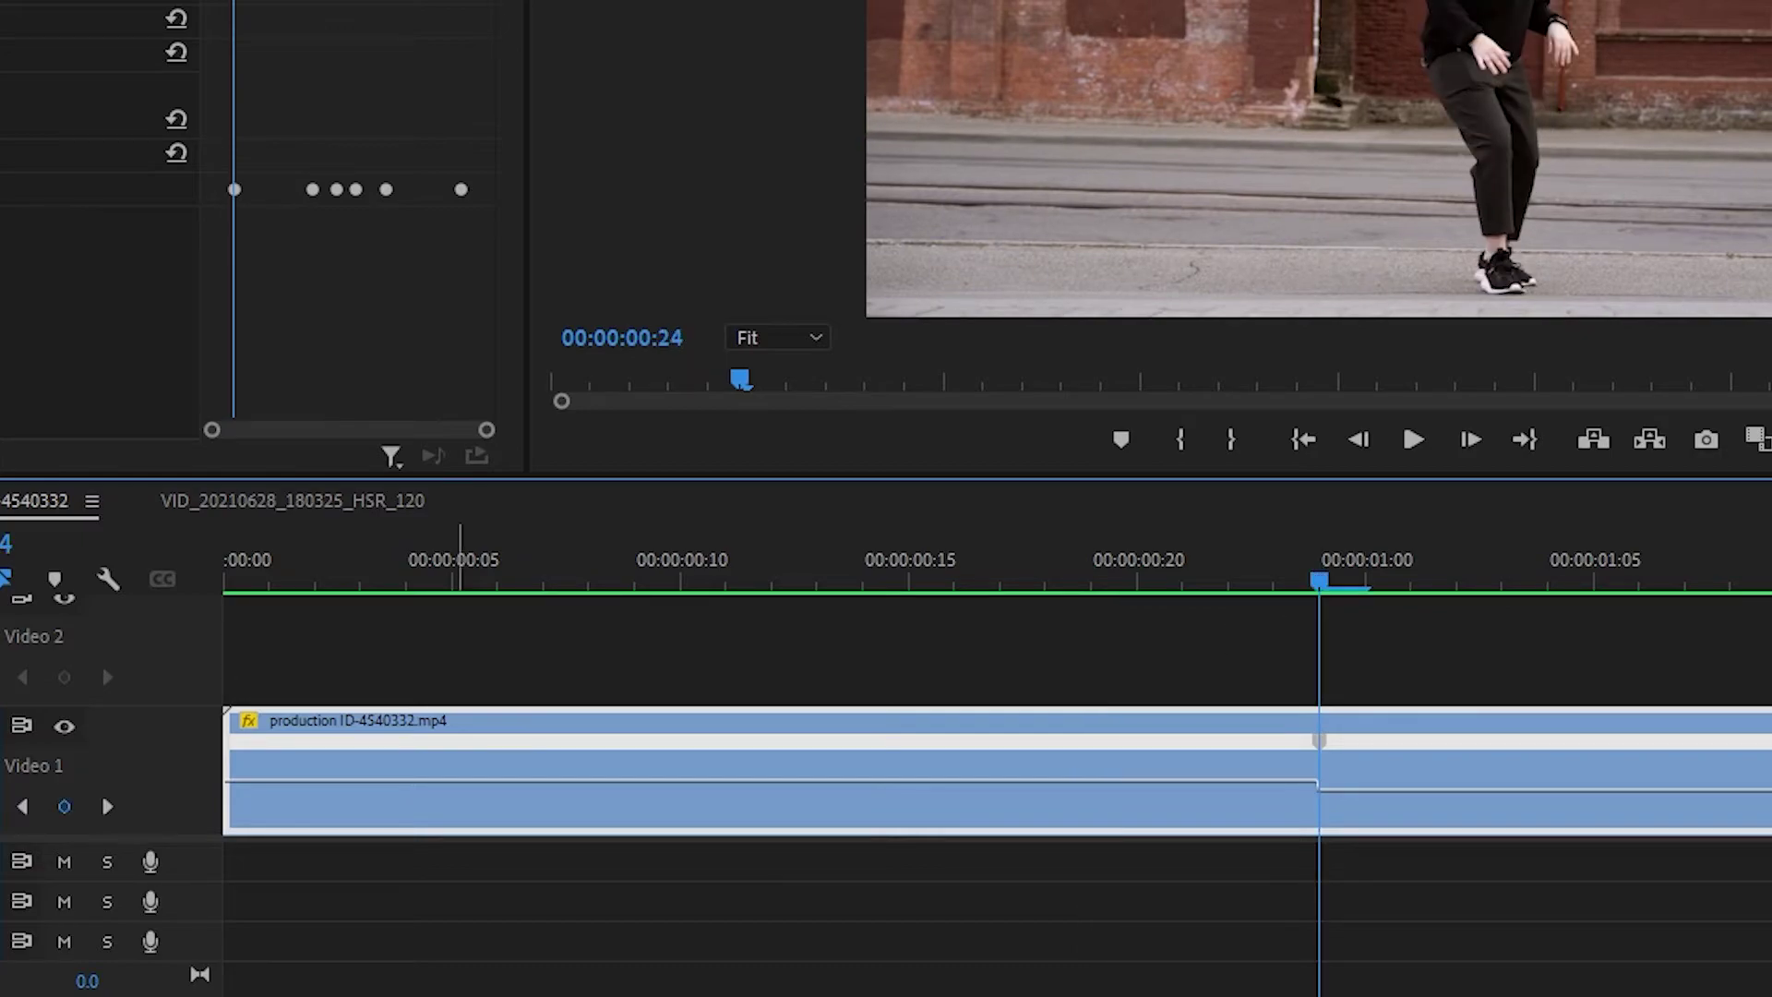
pyautogui.press('-')
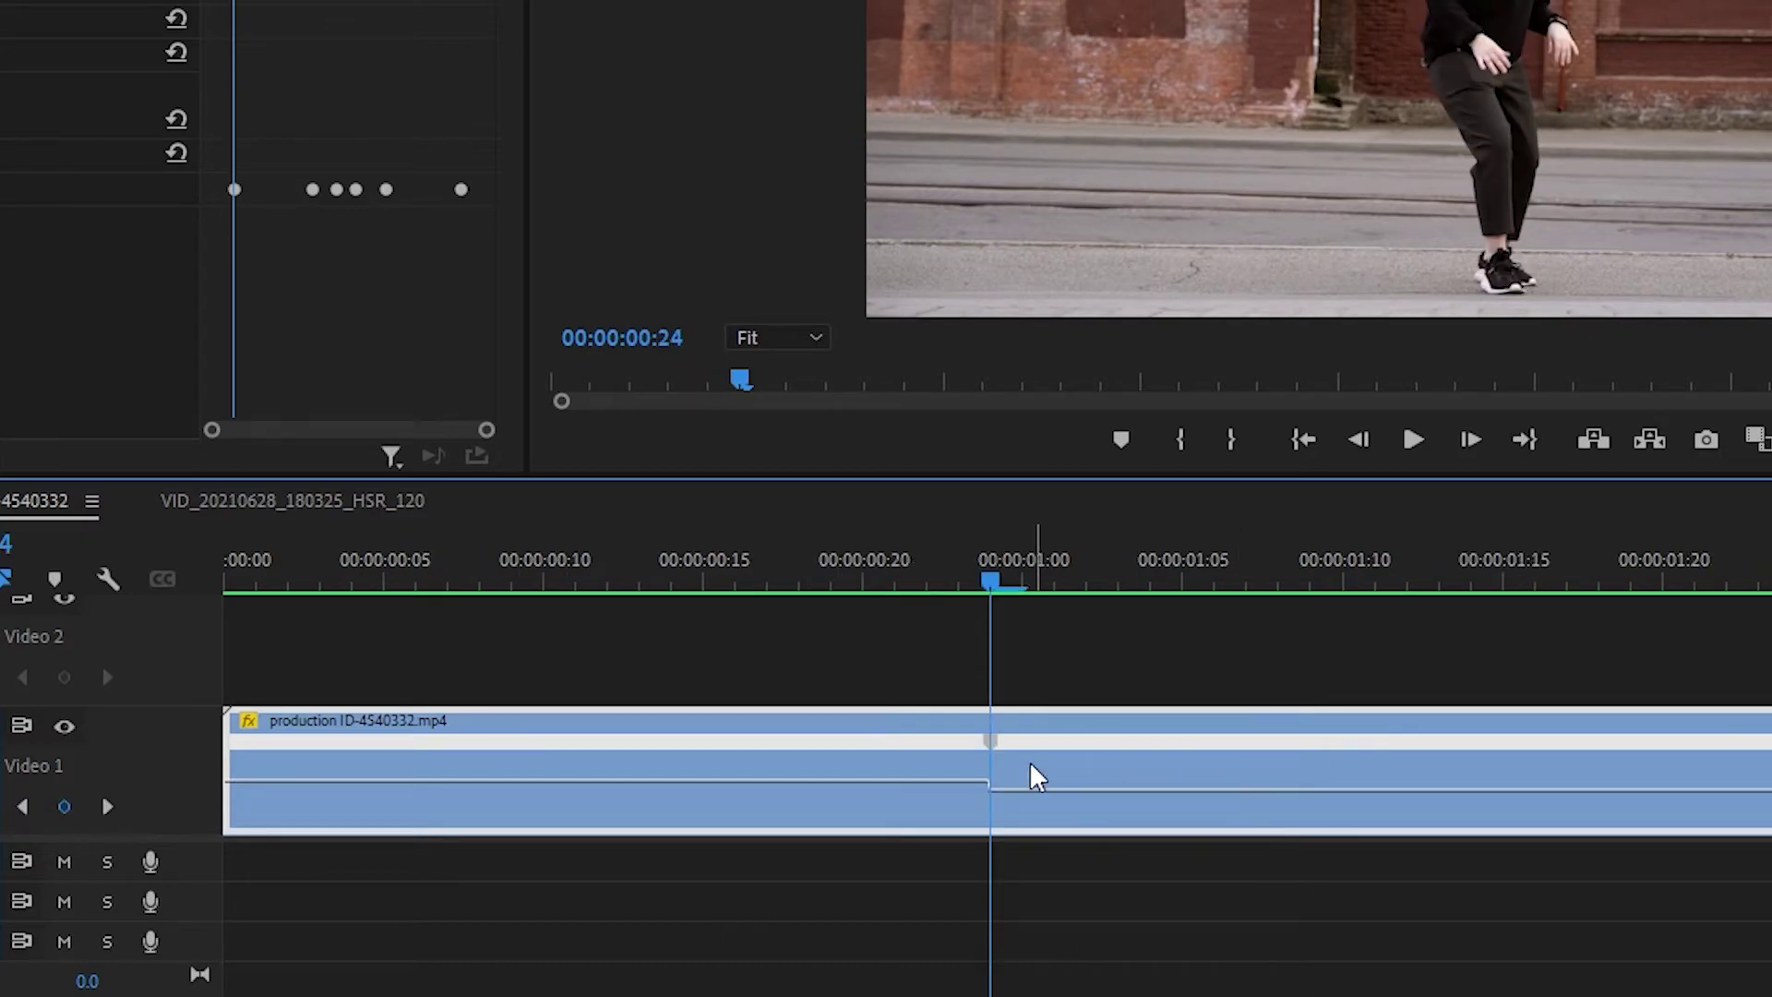
pyautogui.moveTo(995, 755); pyautogui.dragTo(1118, 761)
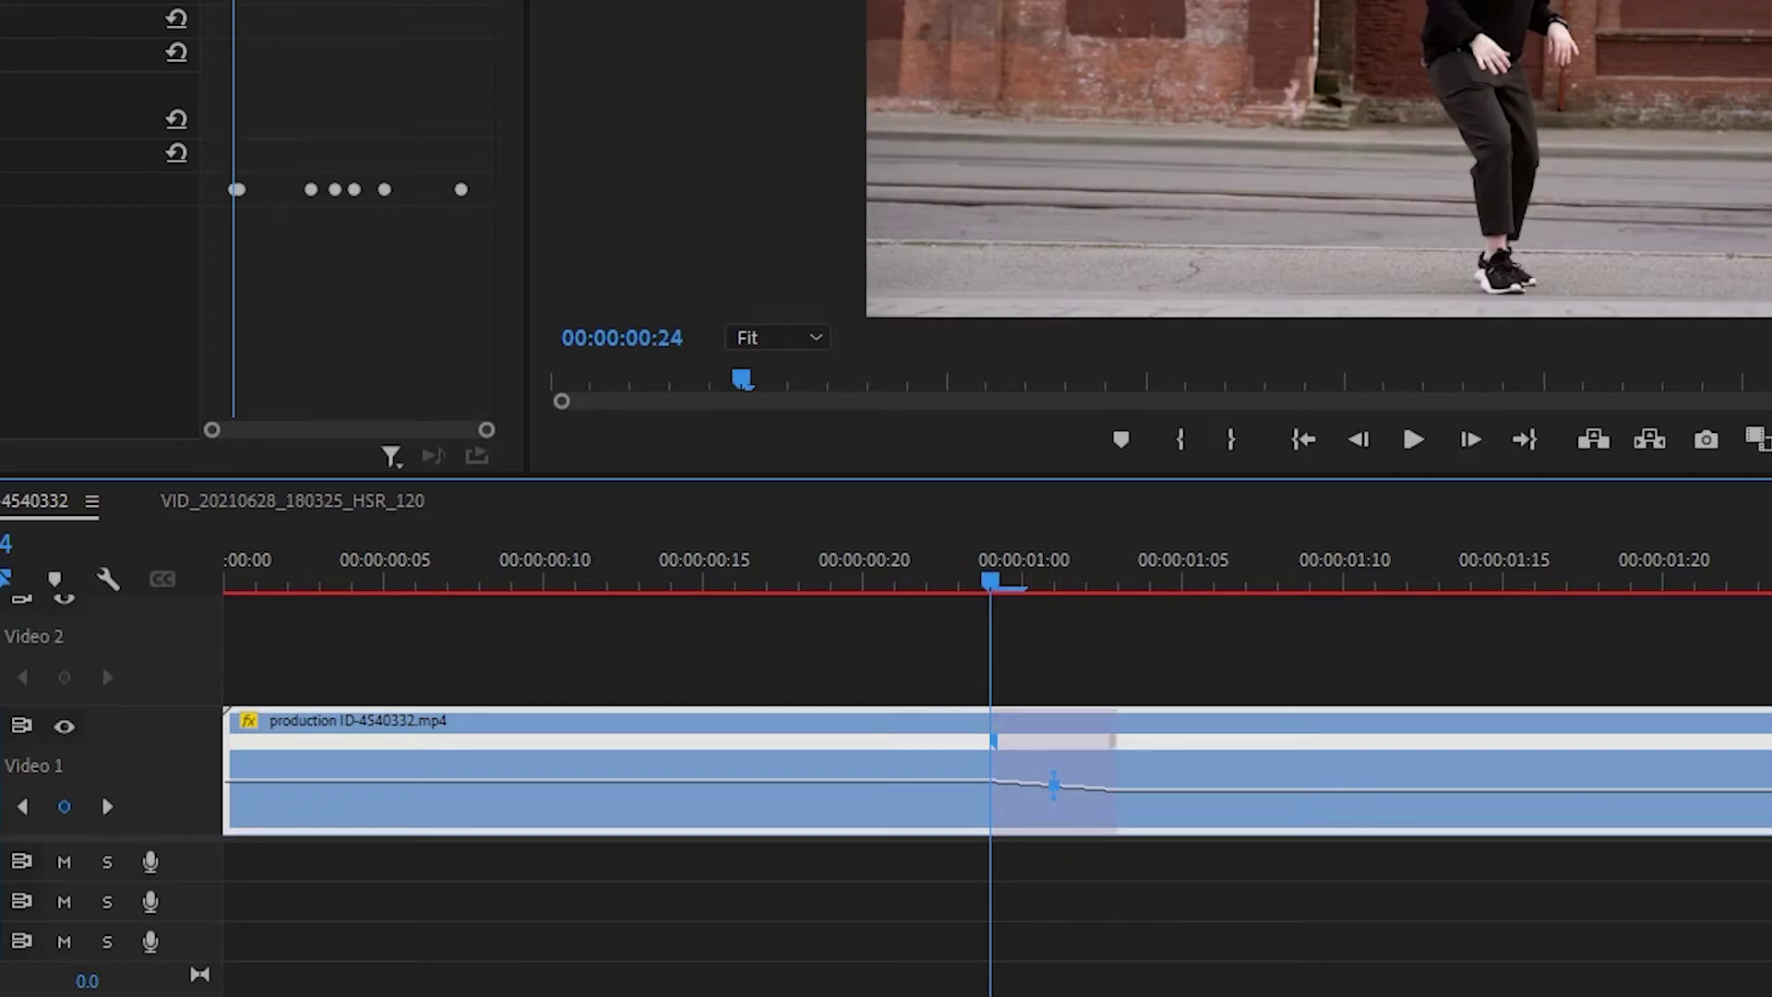
# Extend the ramp to about 00:00:01:03 and curve it with the Bezier handle
pyautogui.hotkey('ctrl', '=')
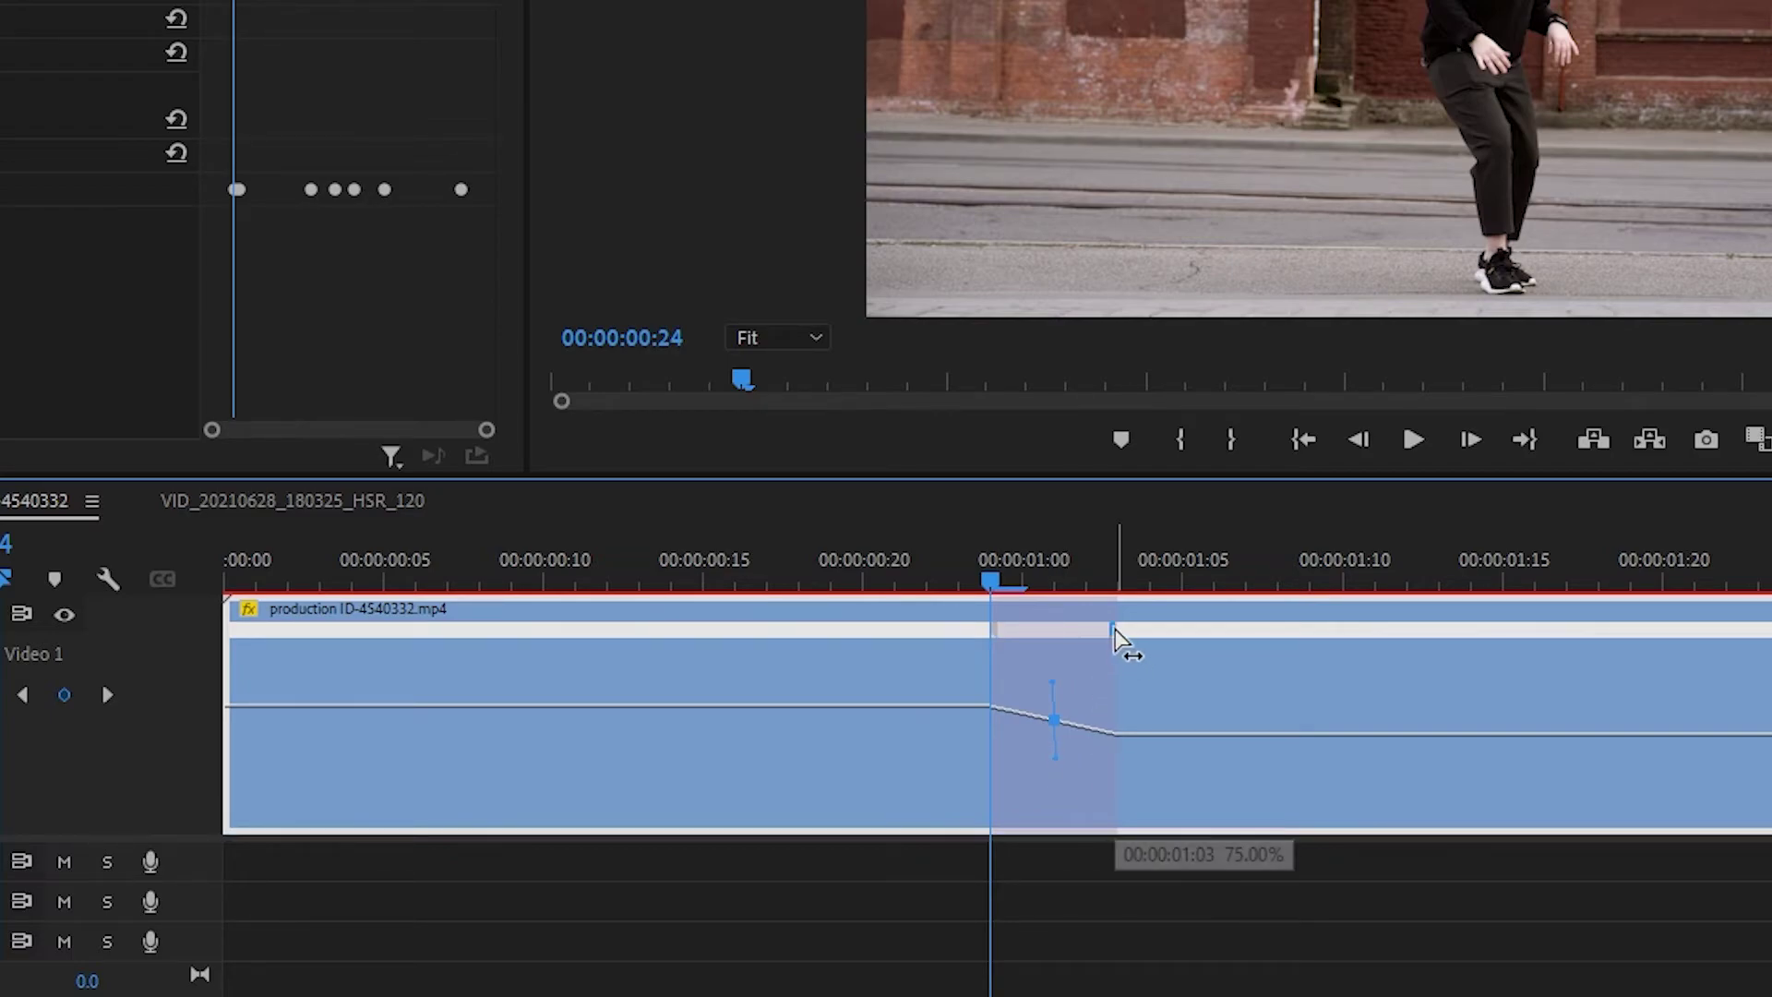
pyautogui.moveTo(1113, 631); pyautogui.dragTo(1199, 640)
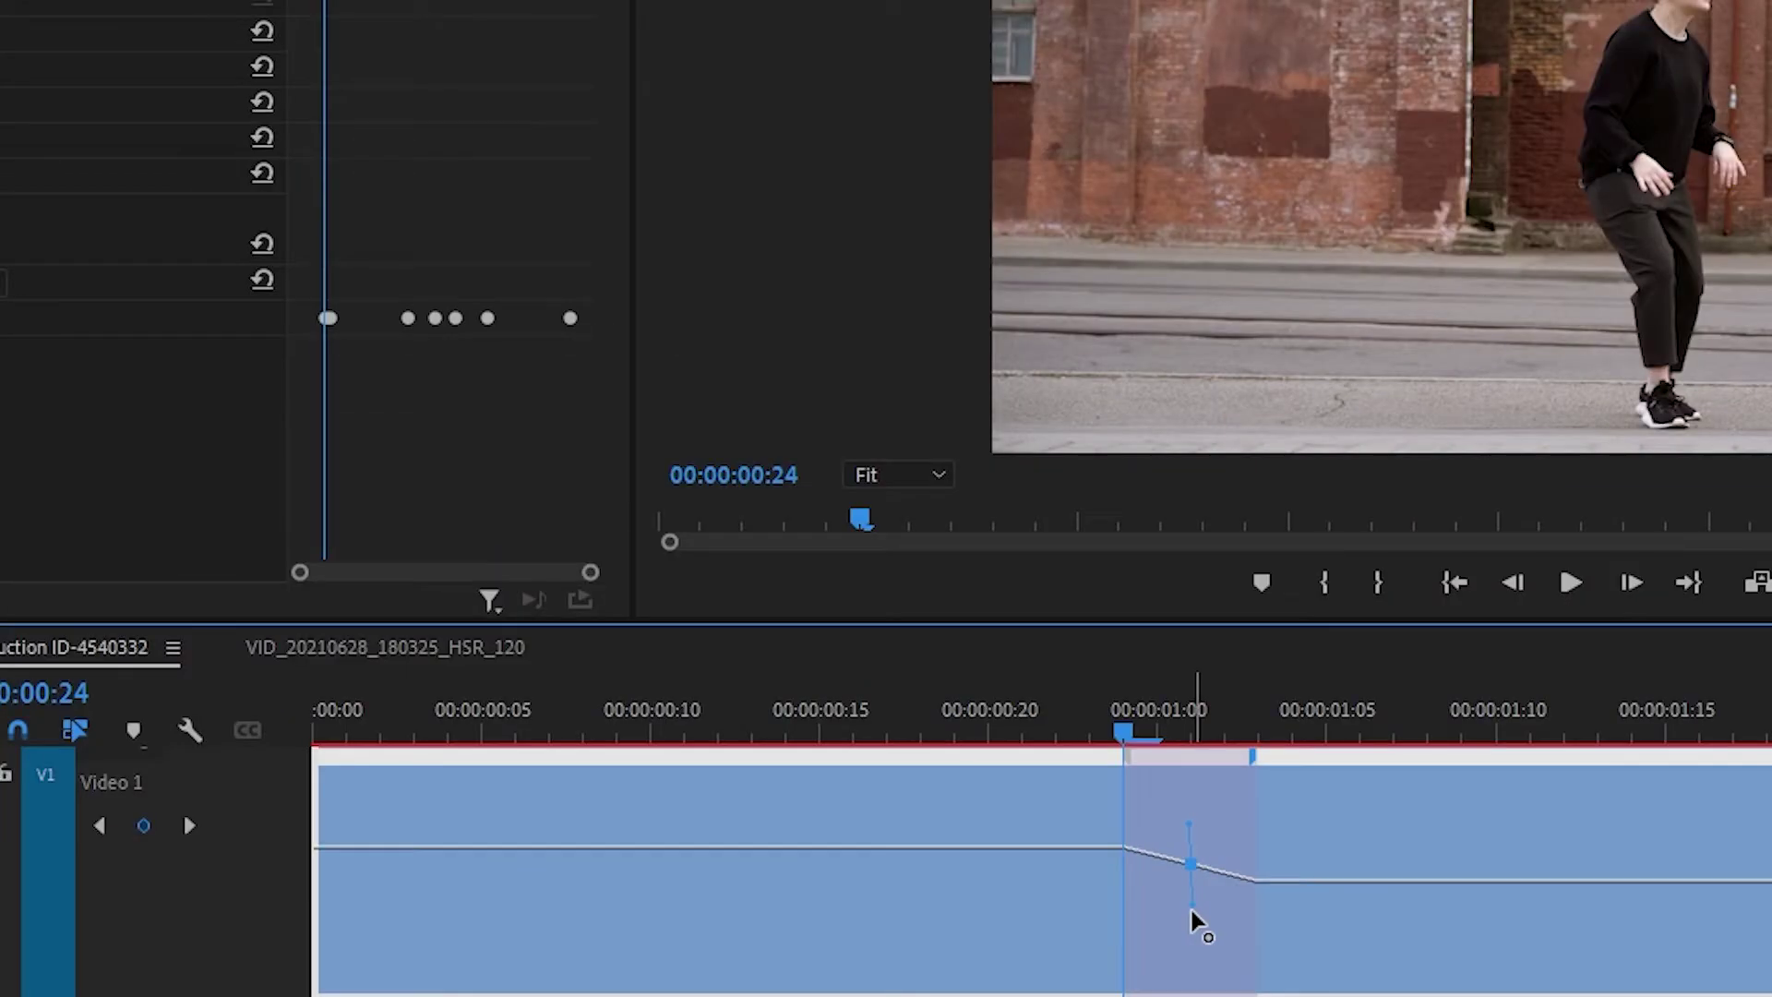
pyautogui.moveTo(1191, 907); pyautogui.dragTo(1228, 921)
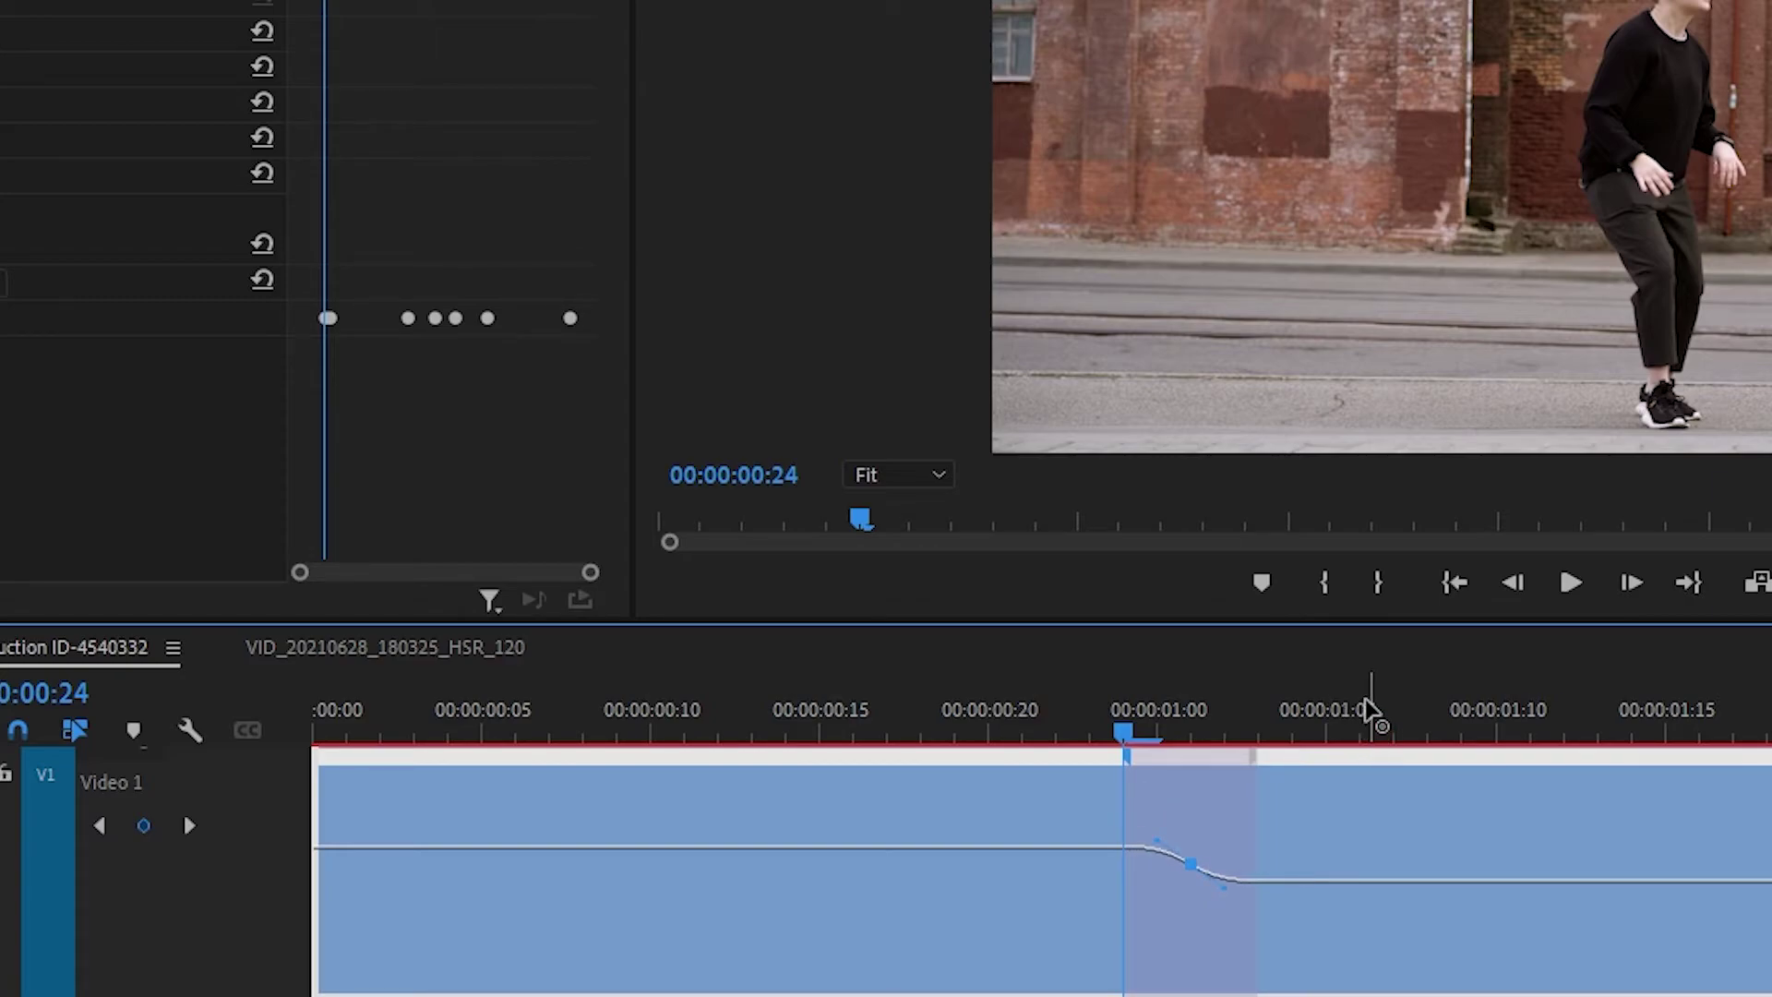
pyautogui.moveTo(1257, 772); pyautogui.dragTo(1264, 769)
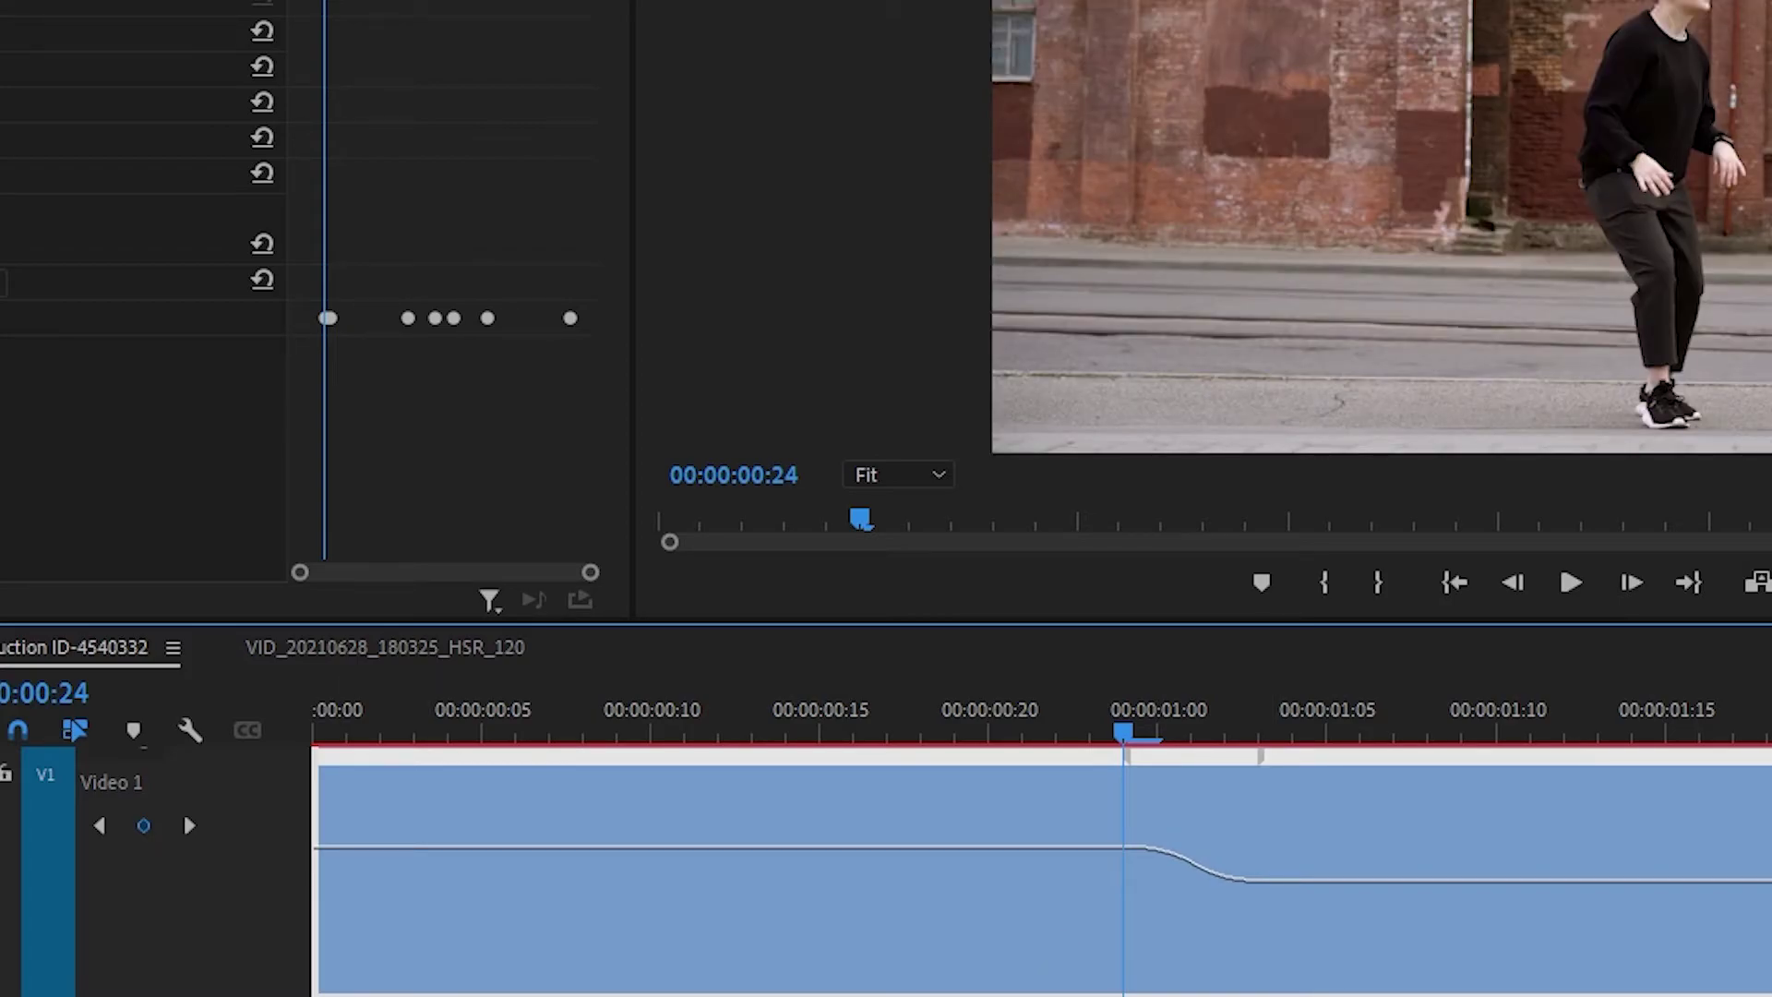
pyautogui.press('\\')
# Play back the earlier smoothed speed ramp from just before one second
pyautogui.click(447, 710)
pyautogui.press('space')
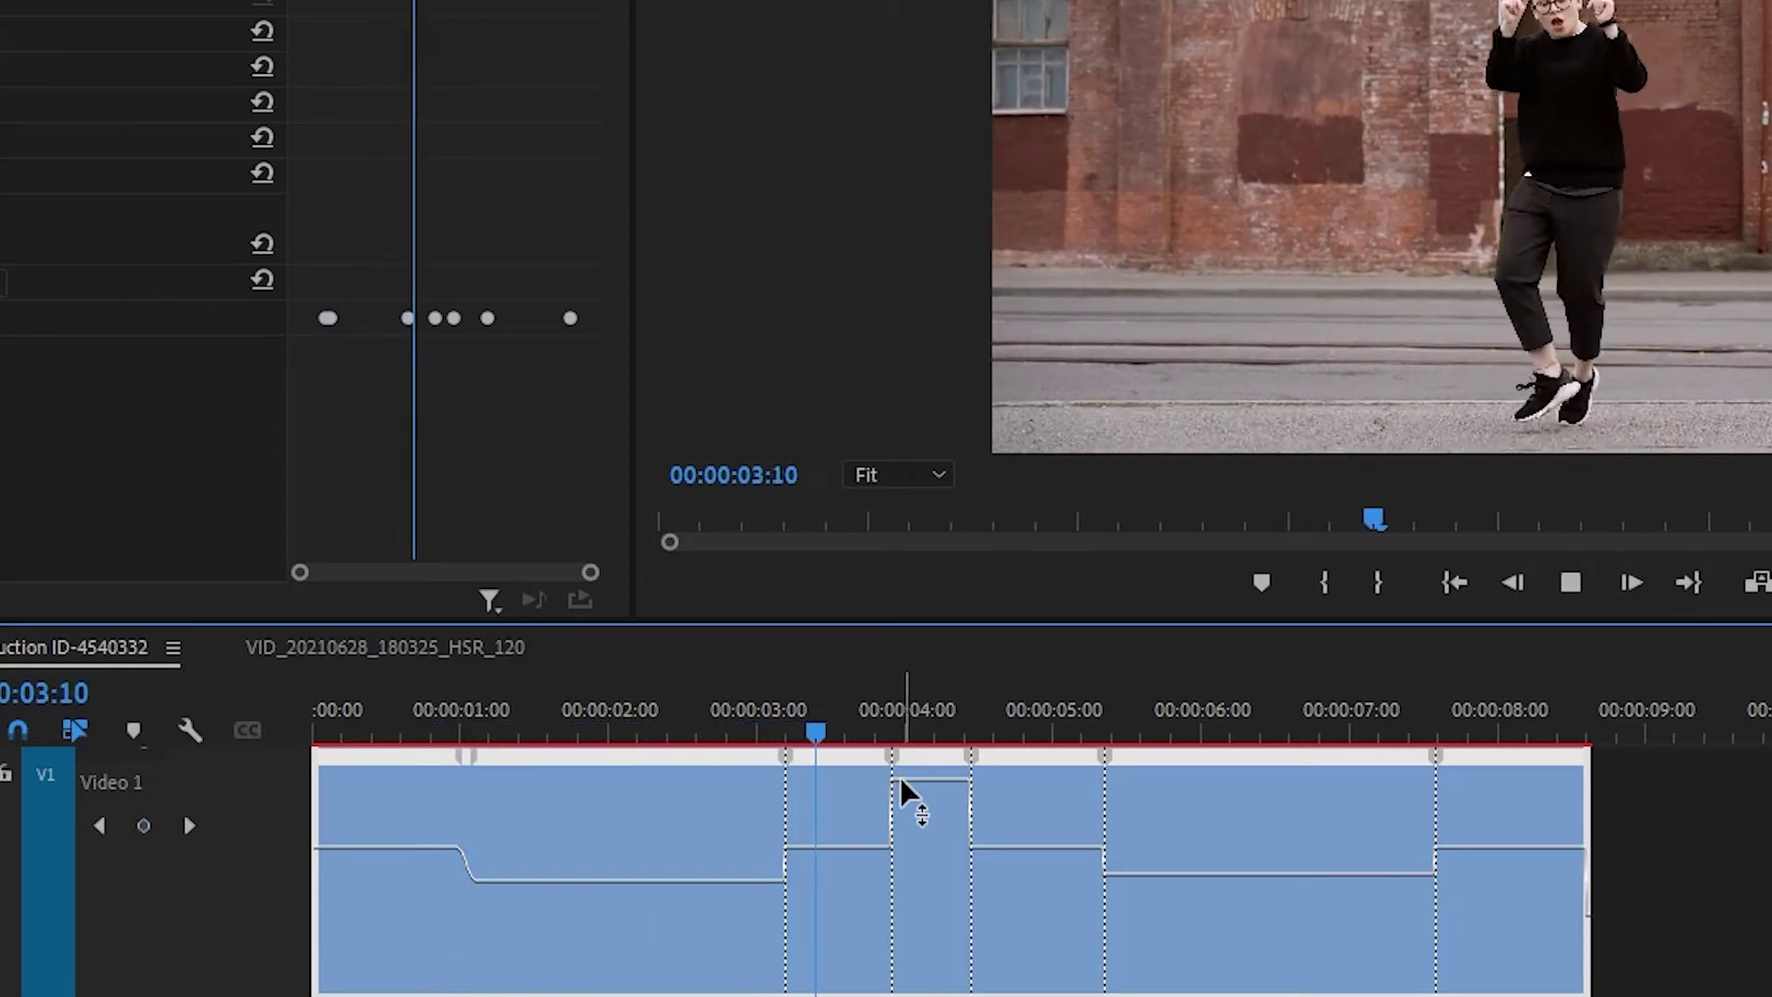
pyautogui.press('space')
# Turn the speed jump at 00:00:03:04 into an eased S-curve ramp and play it from 00:00:03:00
pyautogui.click(780, 734)
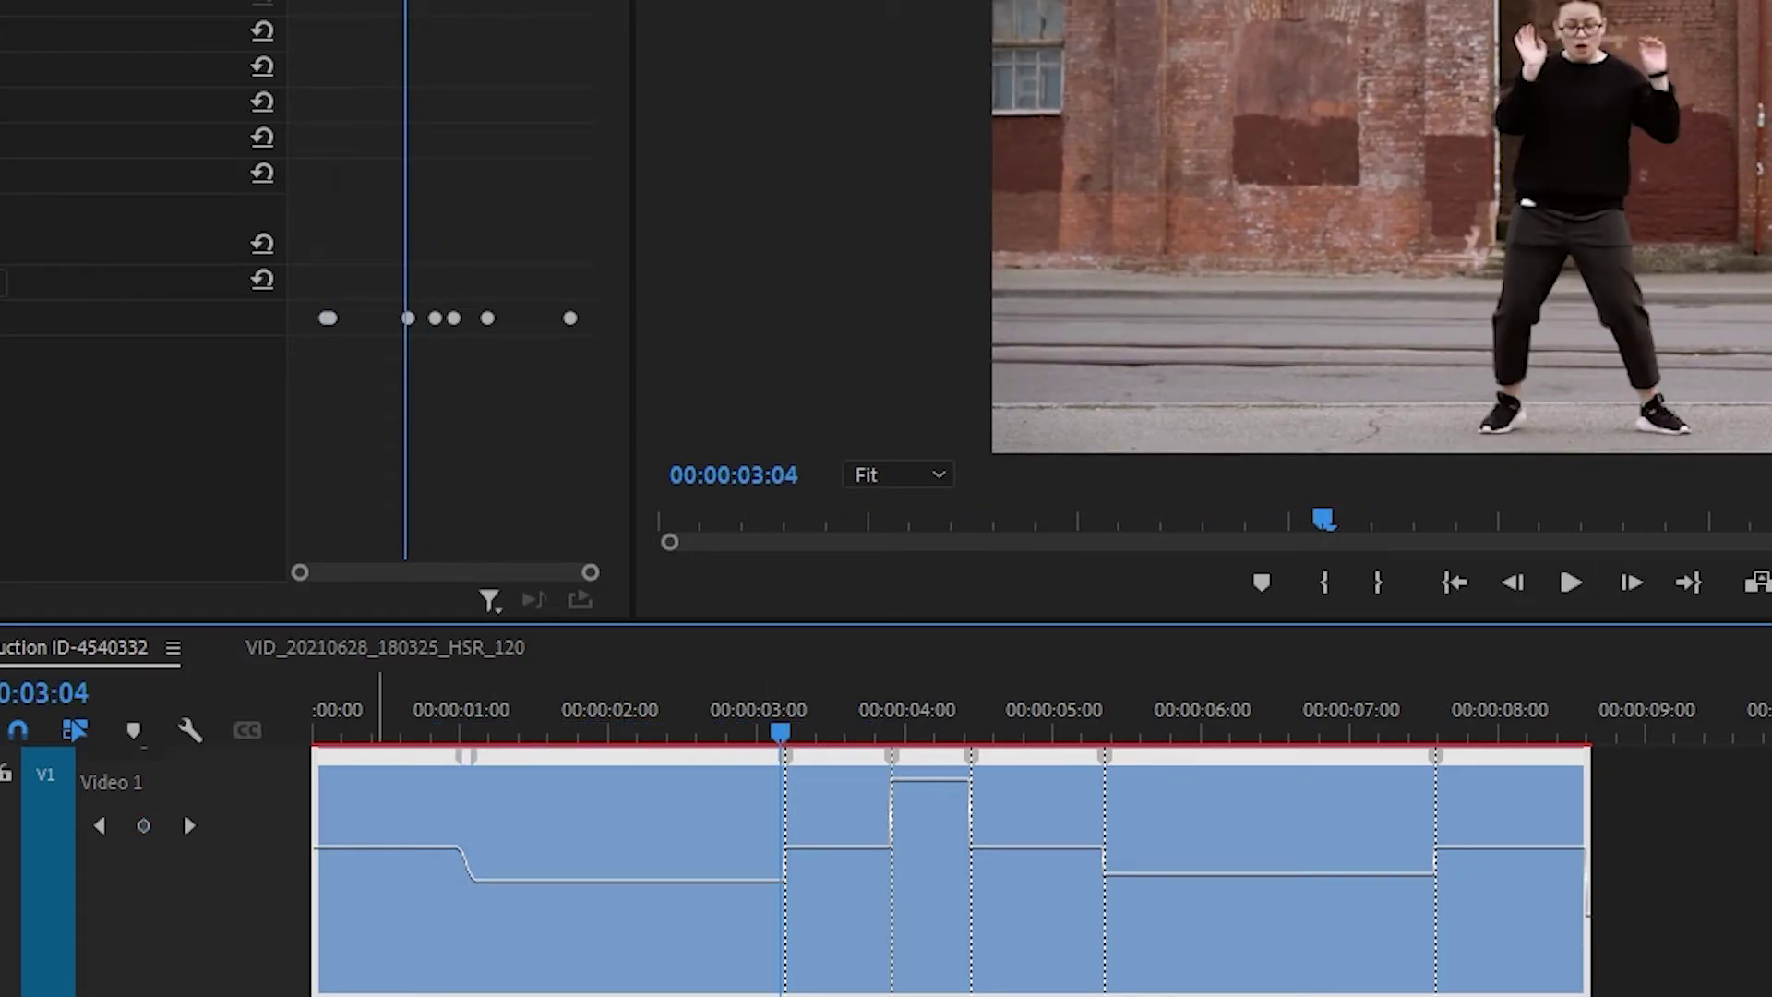
pyautogui.press('=')
pyautogui.press('=')
pyautogui.press('=')
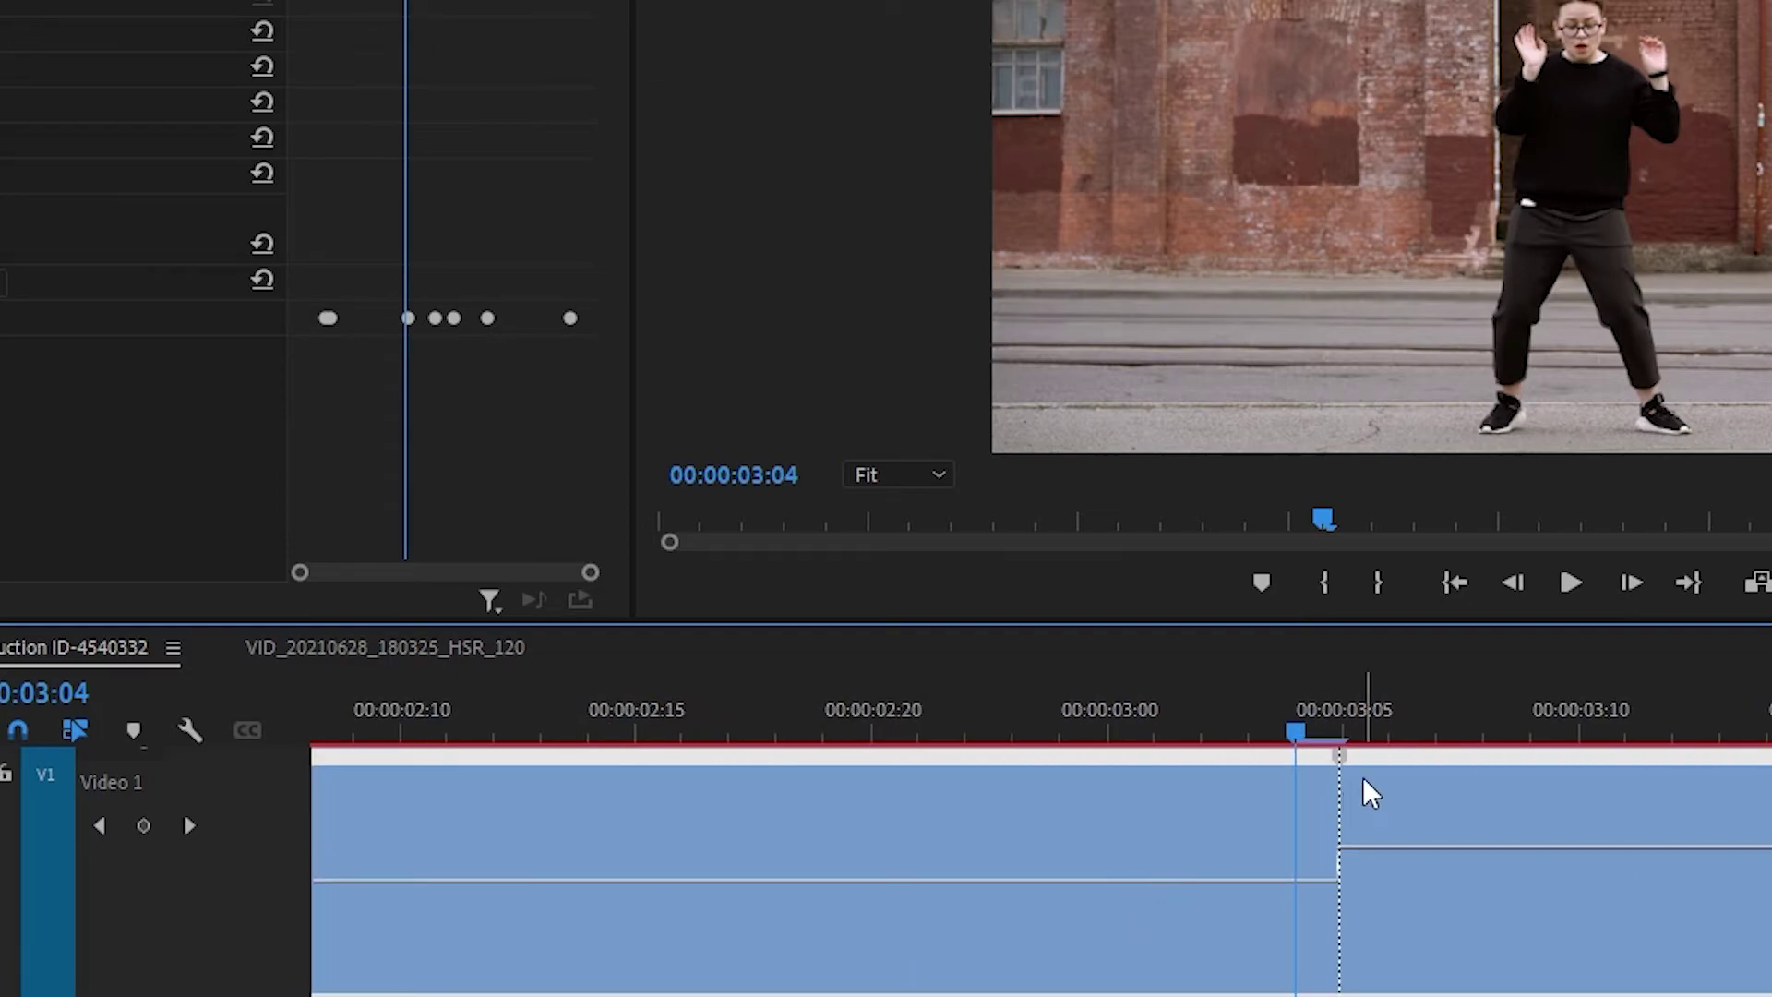
pyautogui.moveTo(1340, 762)
pyautogui.mouseDown()
pyautogui.moveTo(1246, 784)
pyautogui.moveTo(1421, 780)
pyautogui.mouseUp()
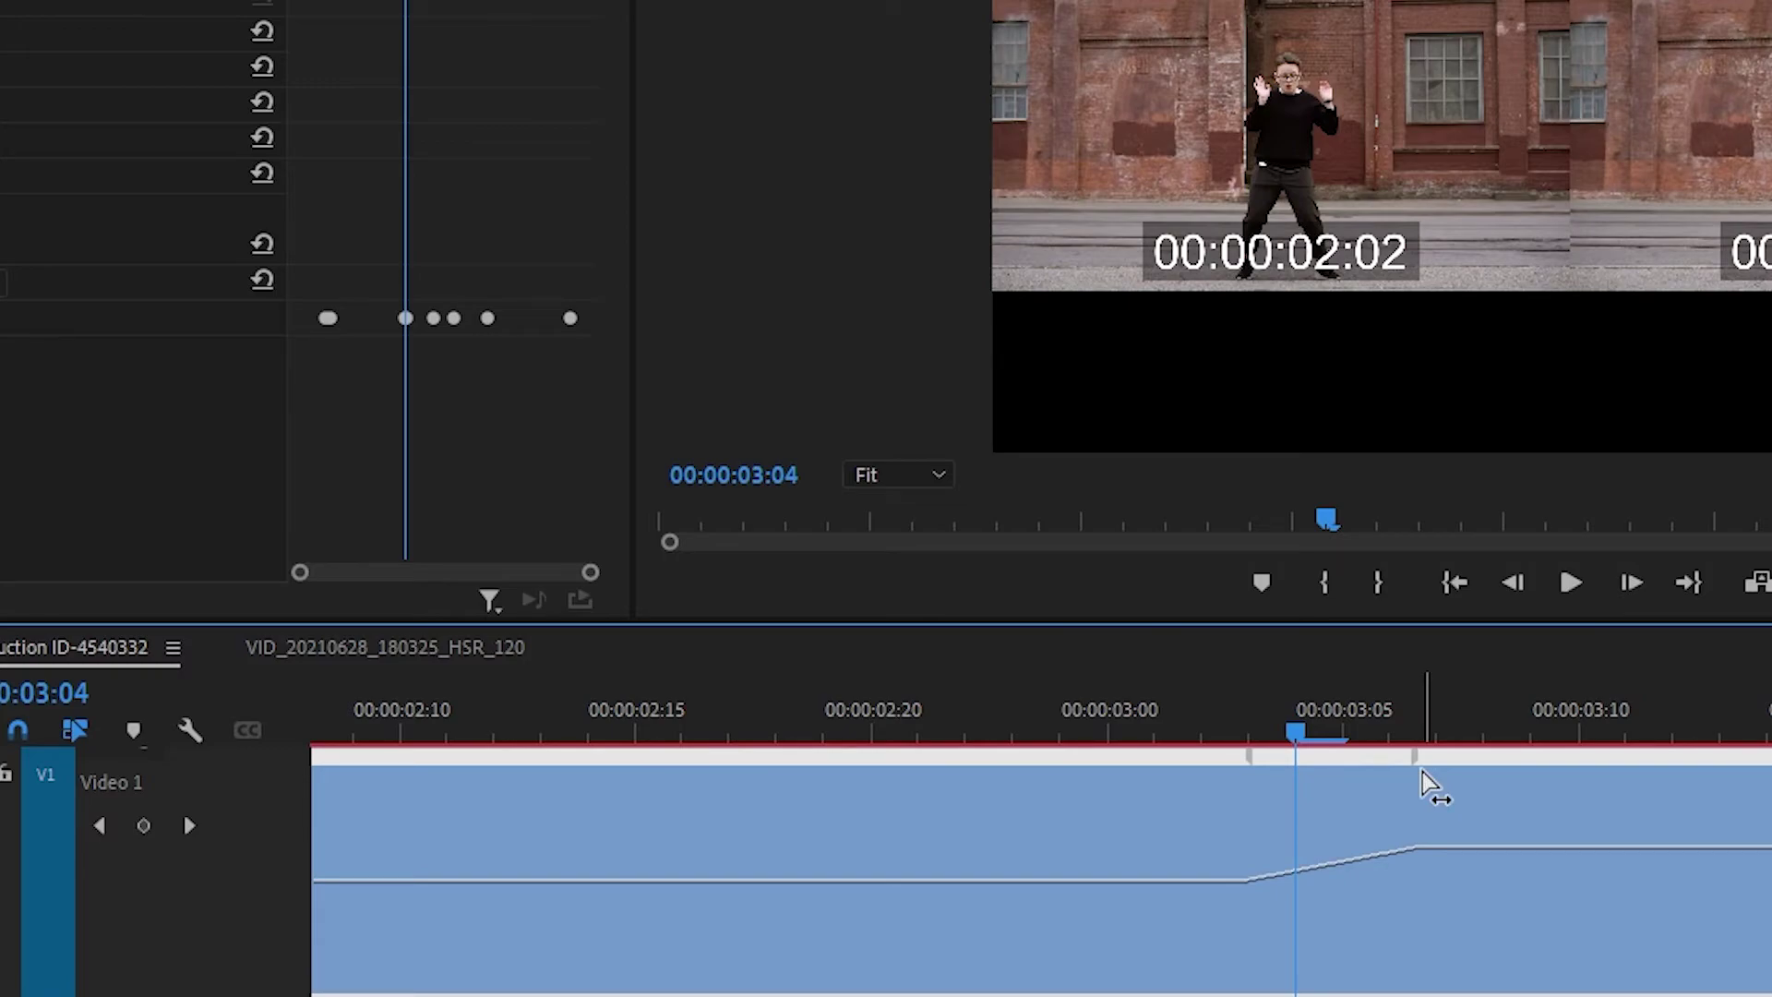
pyautogui.click(1248, 762)
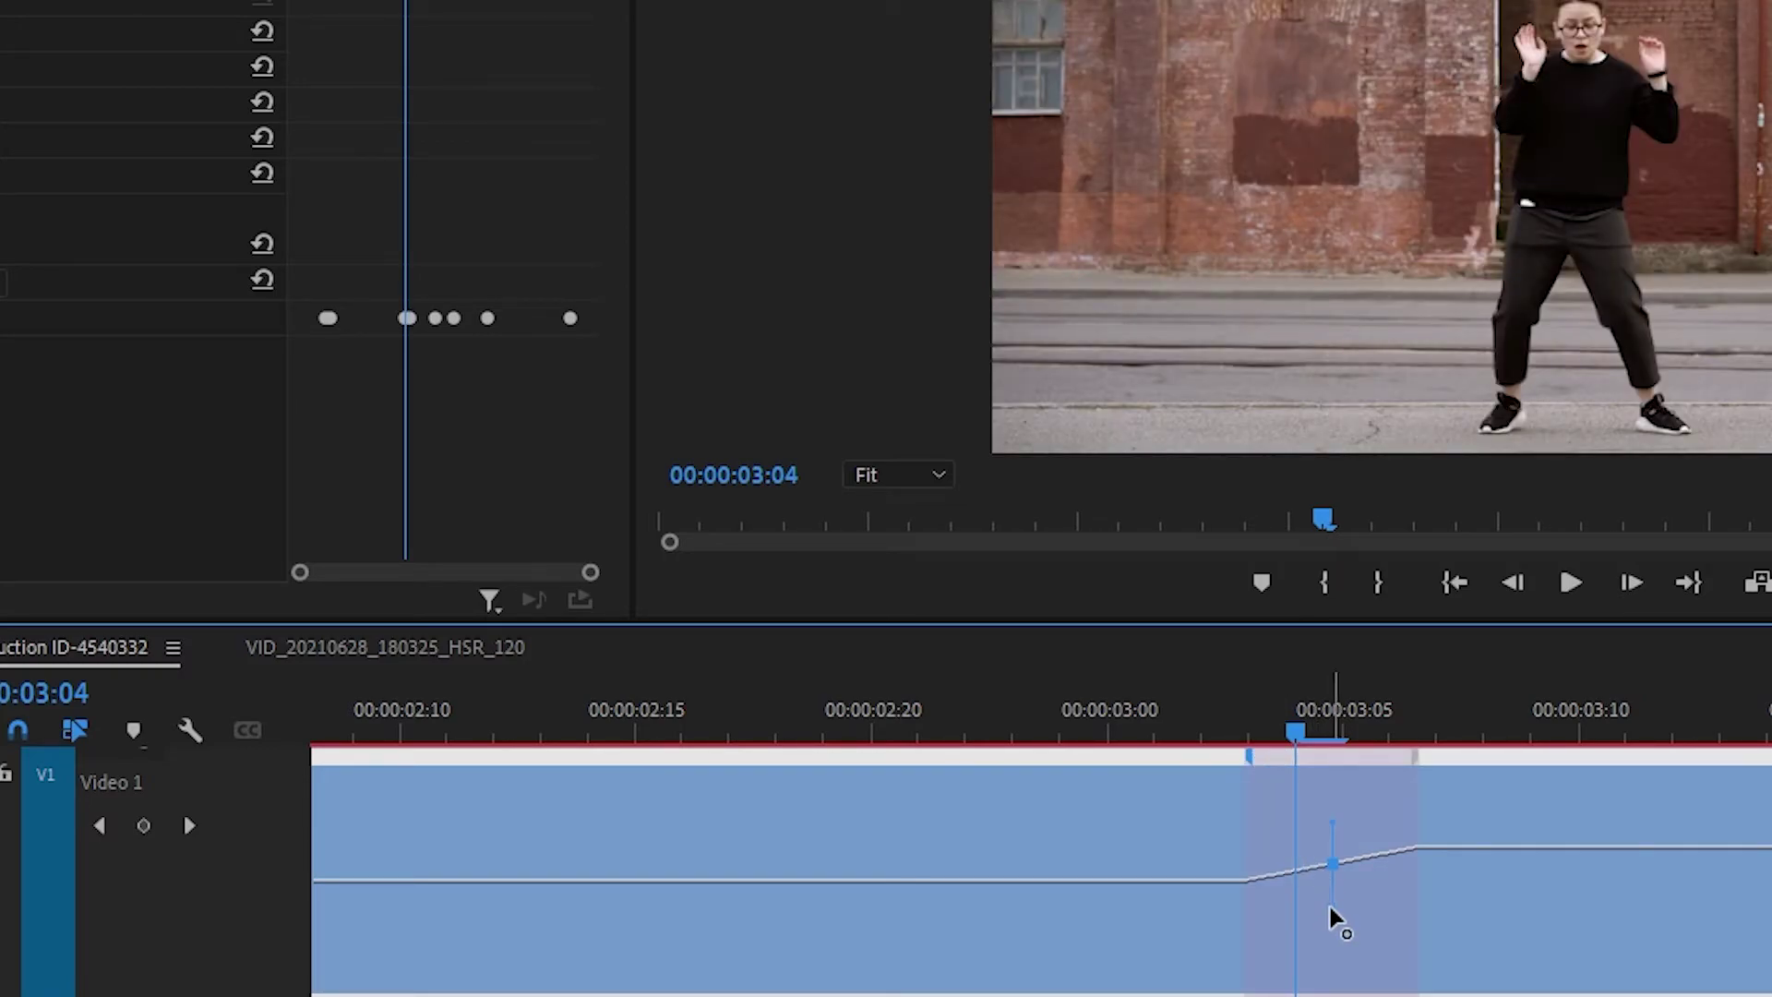
pyautogui.moveTo(1334, 914)
pyautogui.mouseDown()
pyautogui.moveTo(1120, 914)
pyautogui.moveTo(1072, 893)
pyautogui.mouseUp()
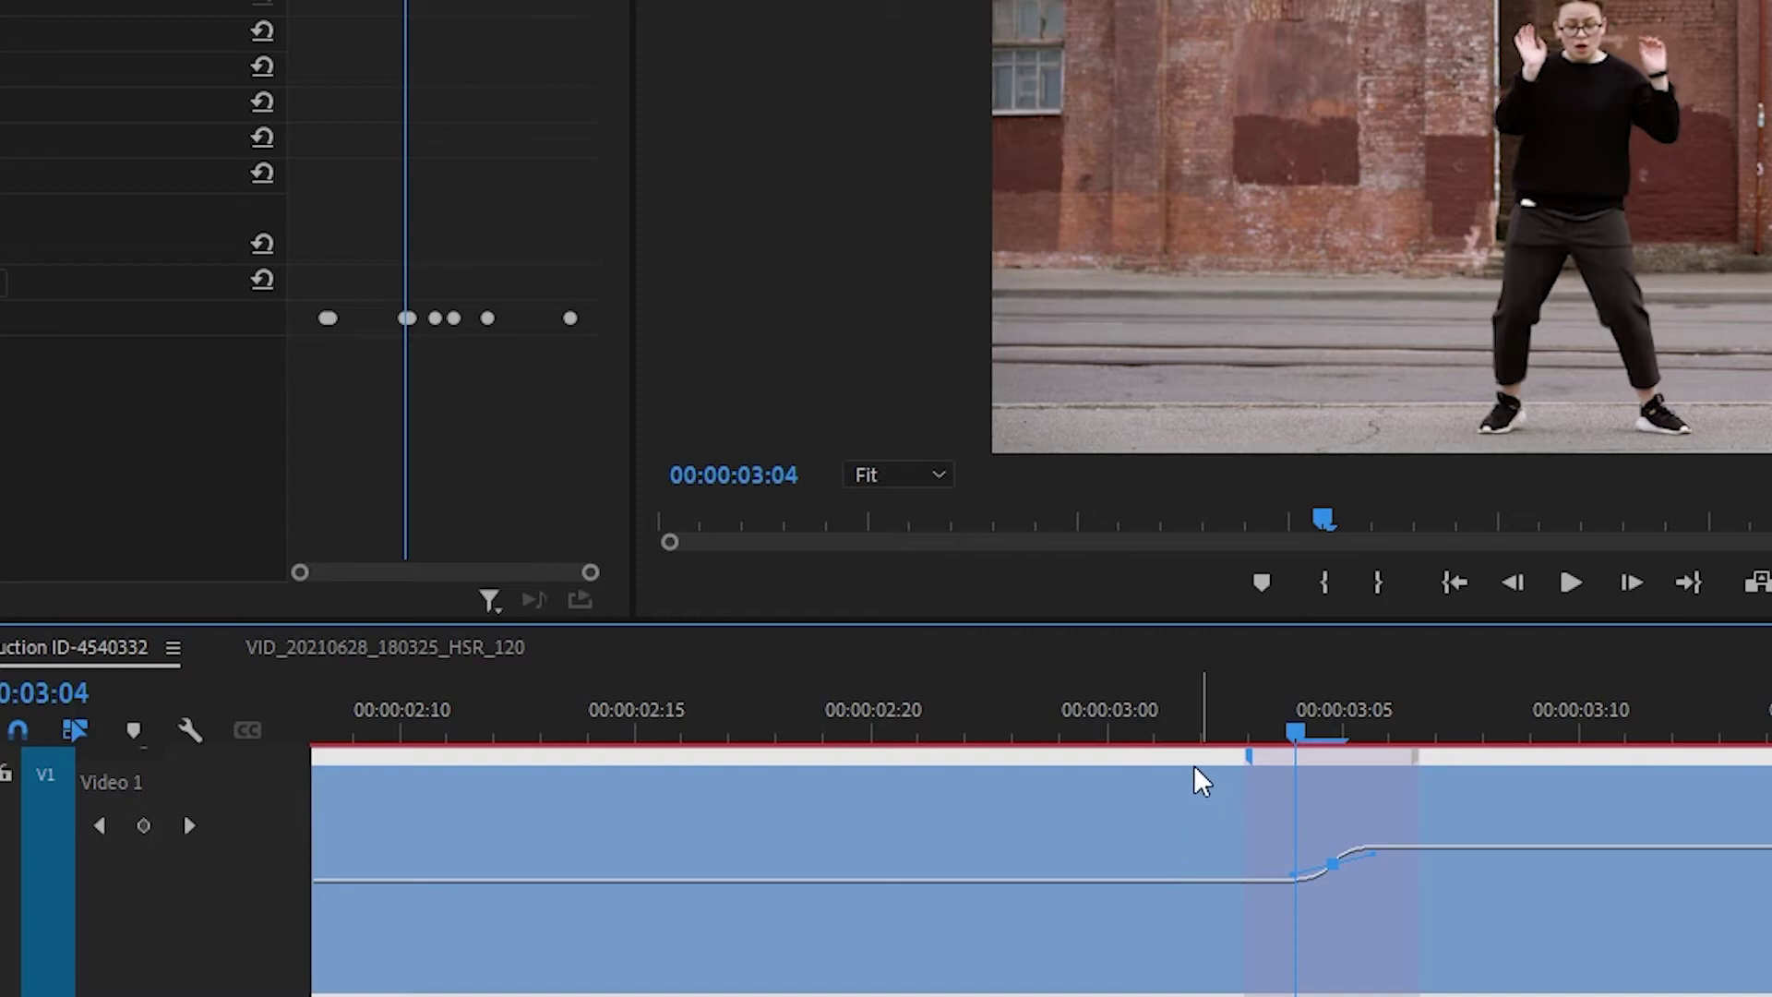
pyautogui.click(1113, 731)
pyautogui.press('space')
pyautogui.press('space')
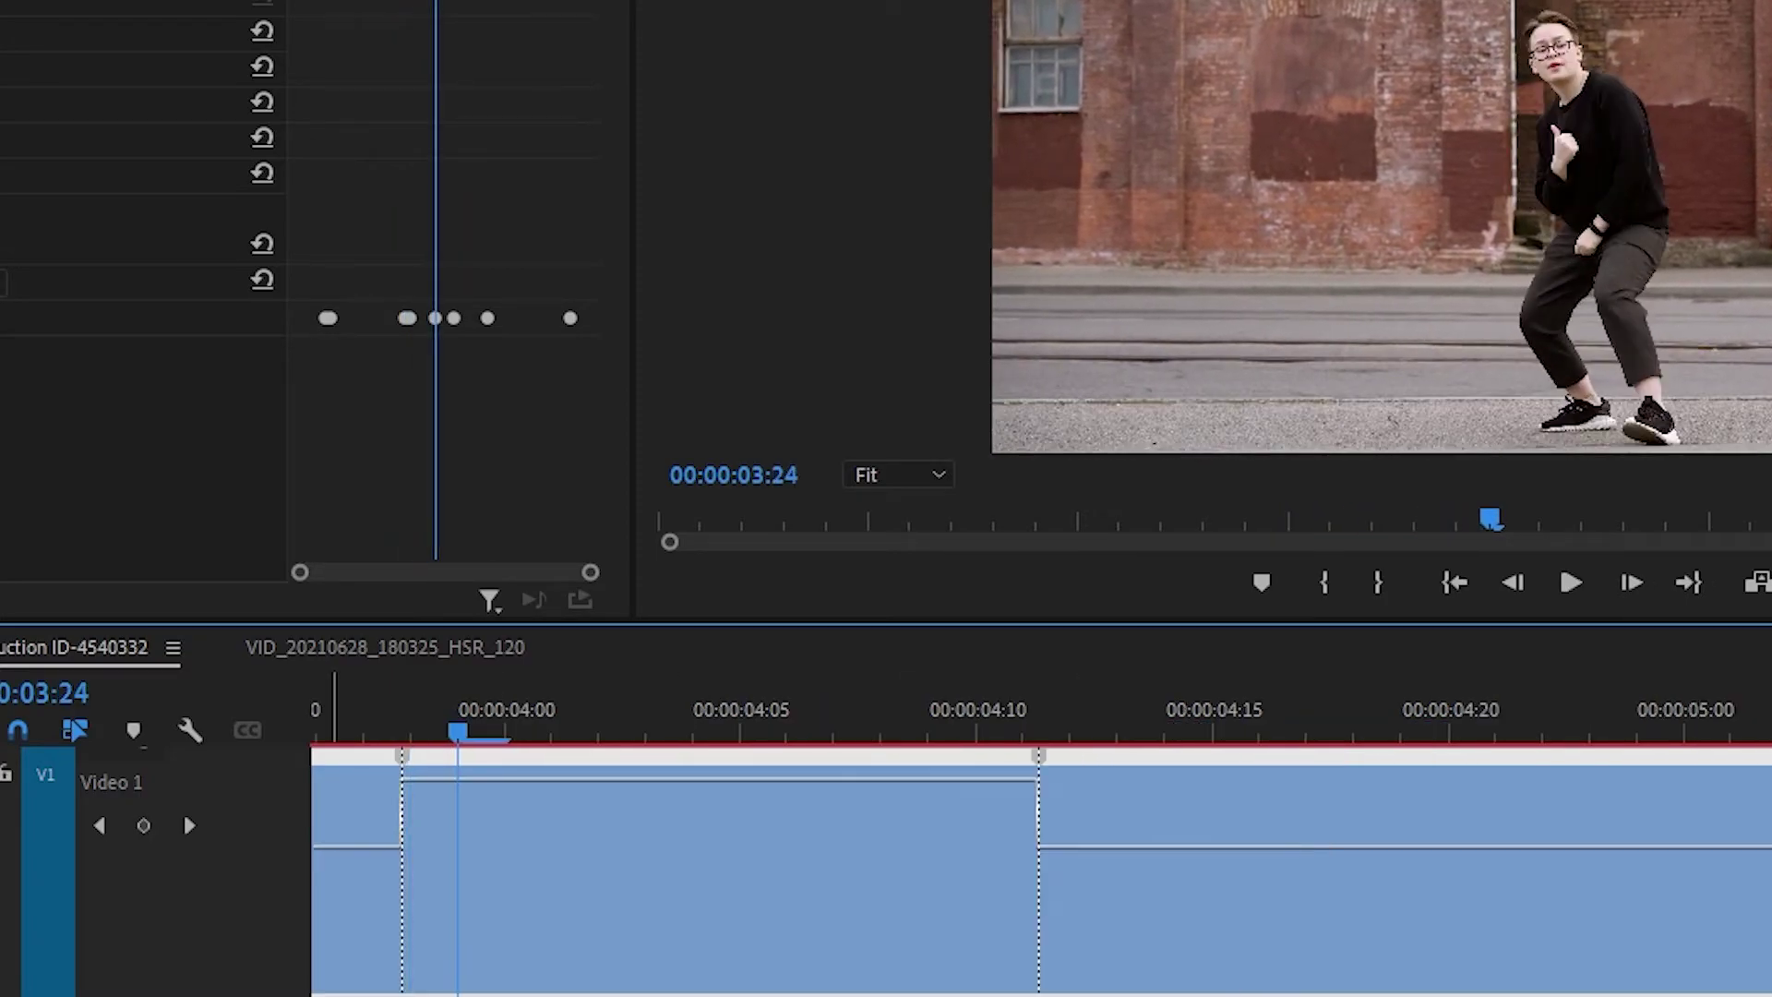
# Zoom out to the whole dance clip, then render previews and play the sequence
pyautogui.press('\\')
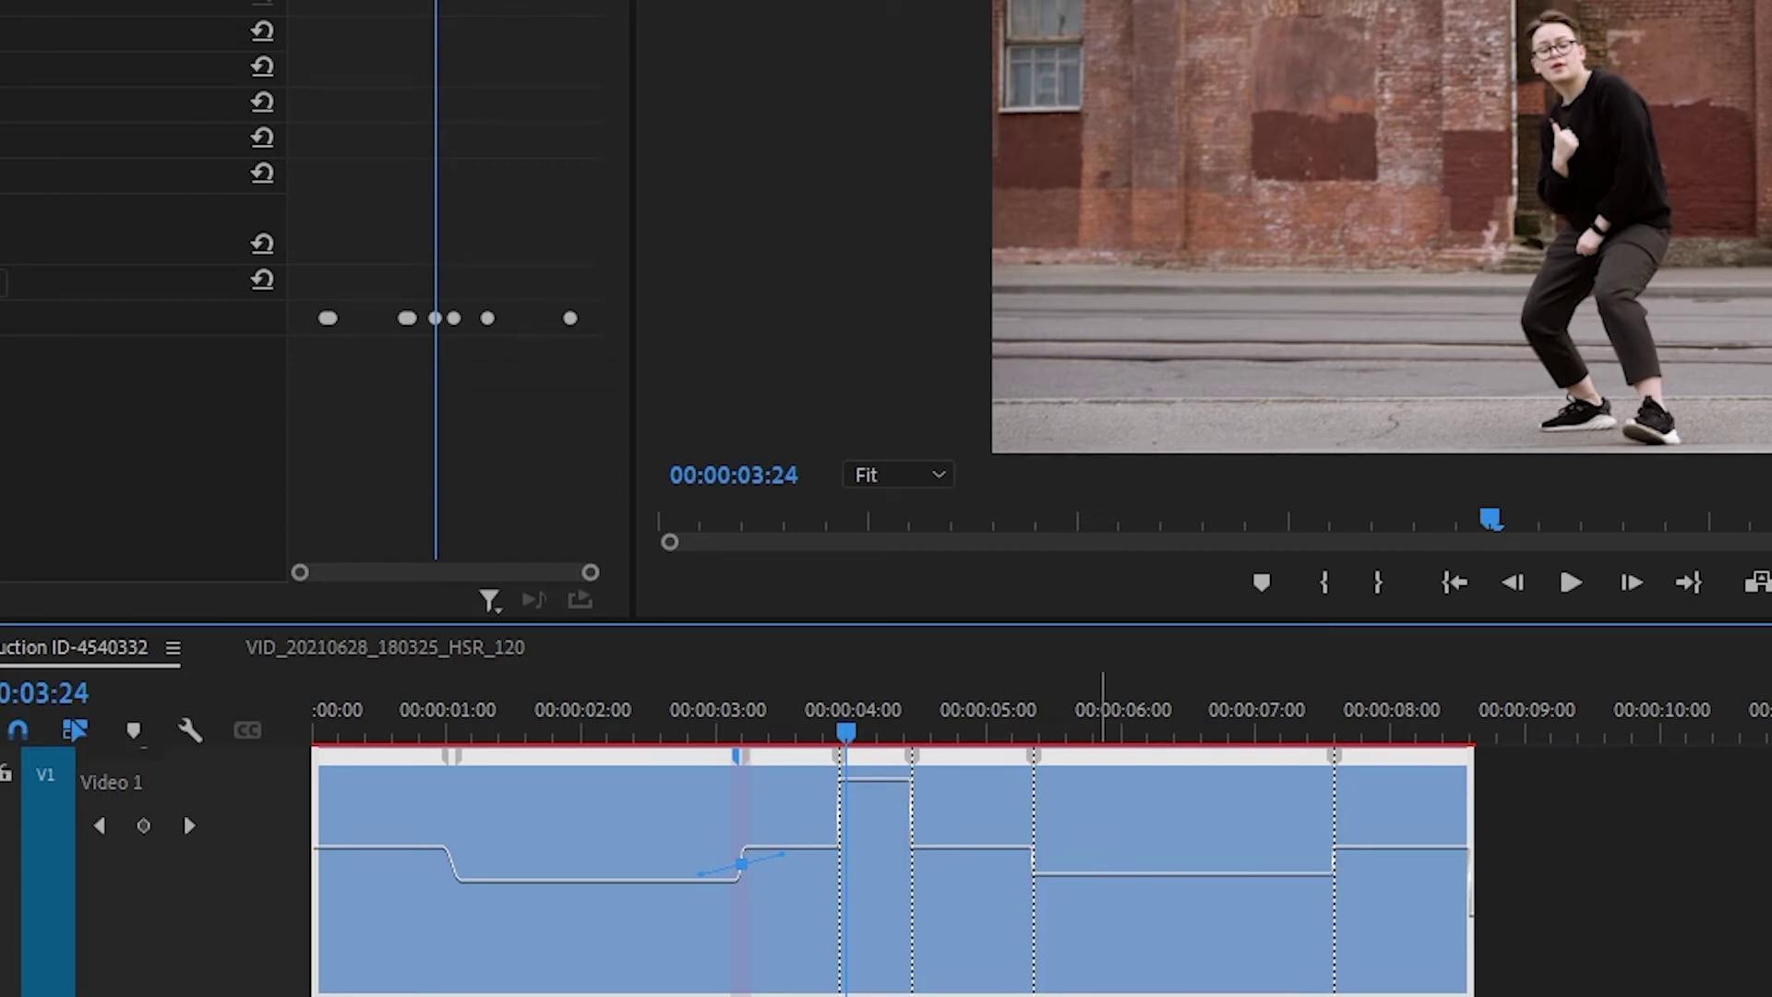
pyautogui.press('Return')
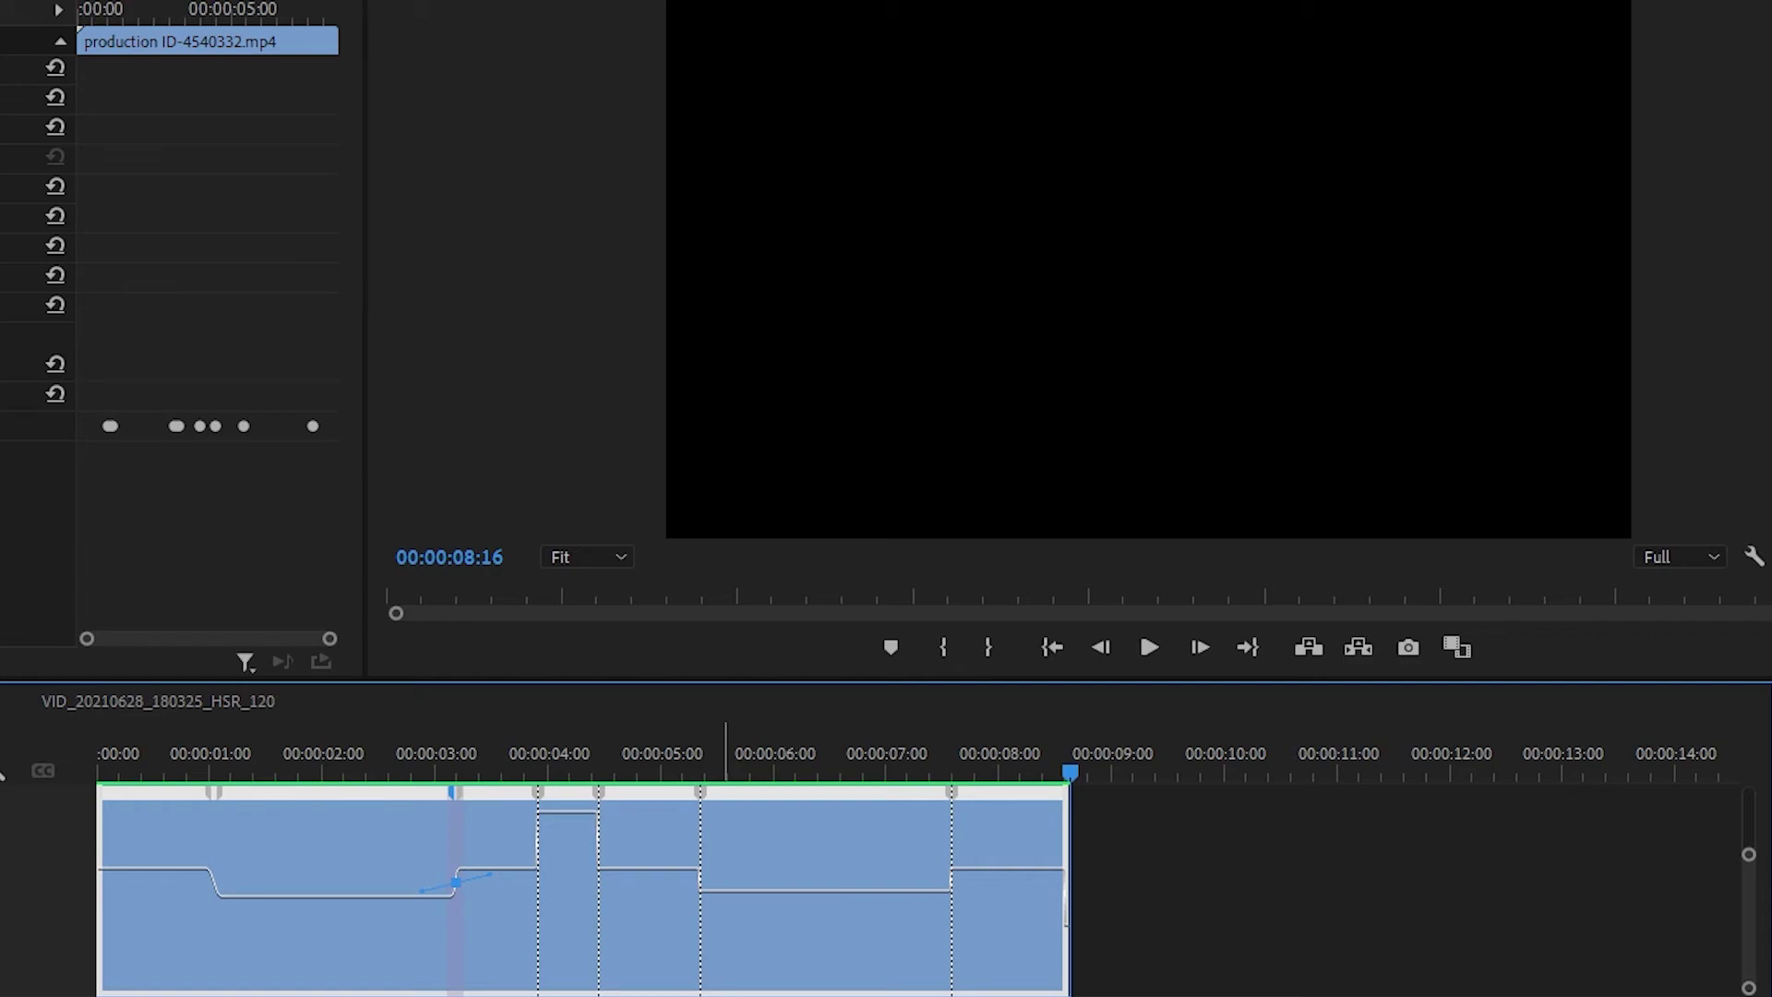
# Play the VID_20210628_180325_HSR_120 rooftop sequence from the start, then replay from about 3 seconds
pyautogui.click(196, 694)
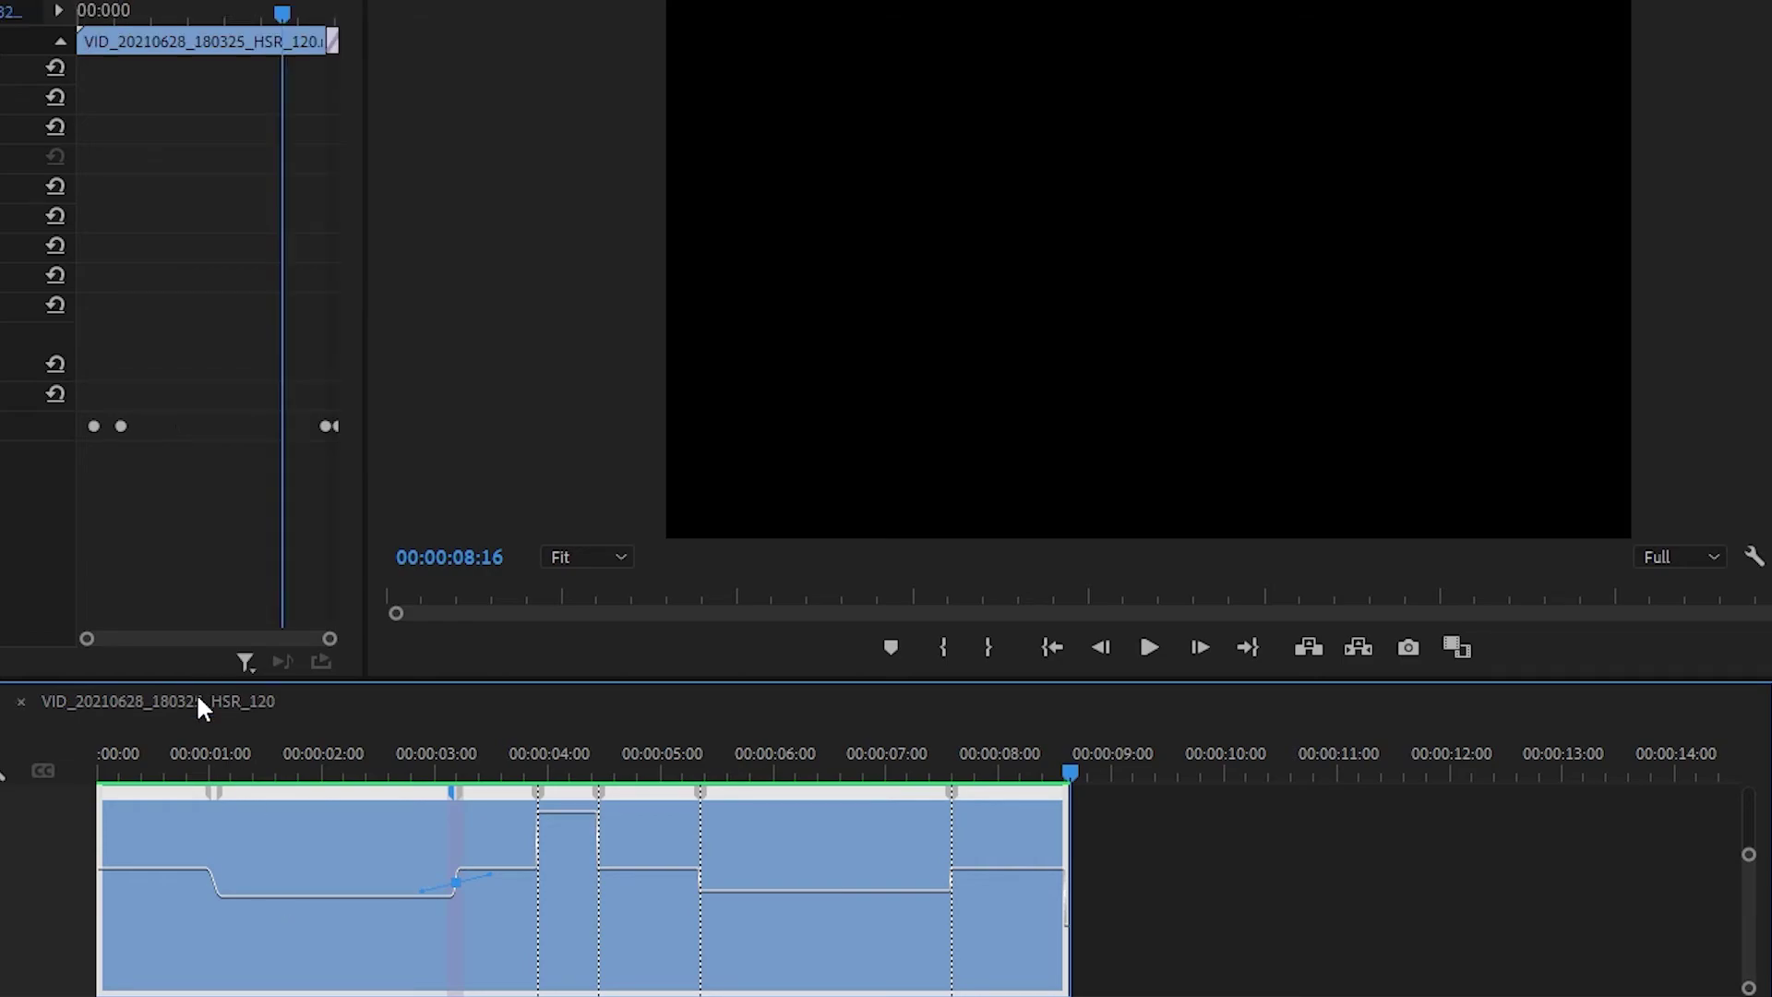
pyautogui.moveTo(192, 756); pyautogui.dragTo(86, 752)
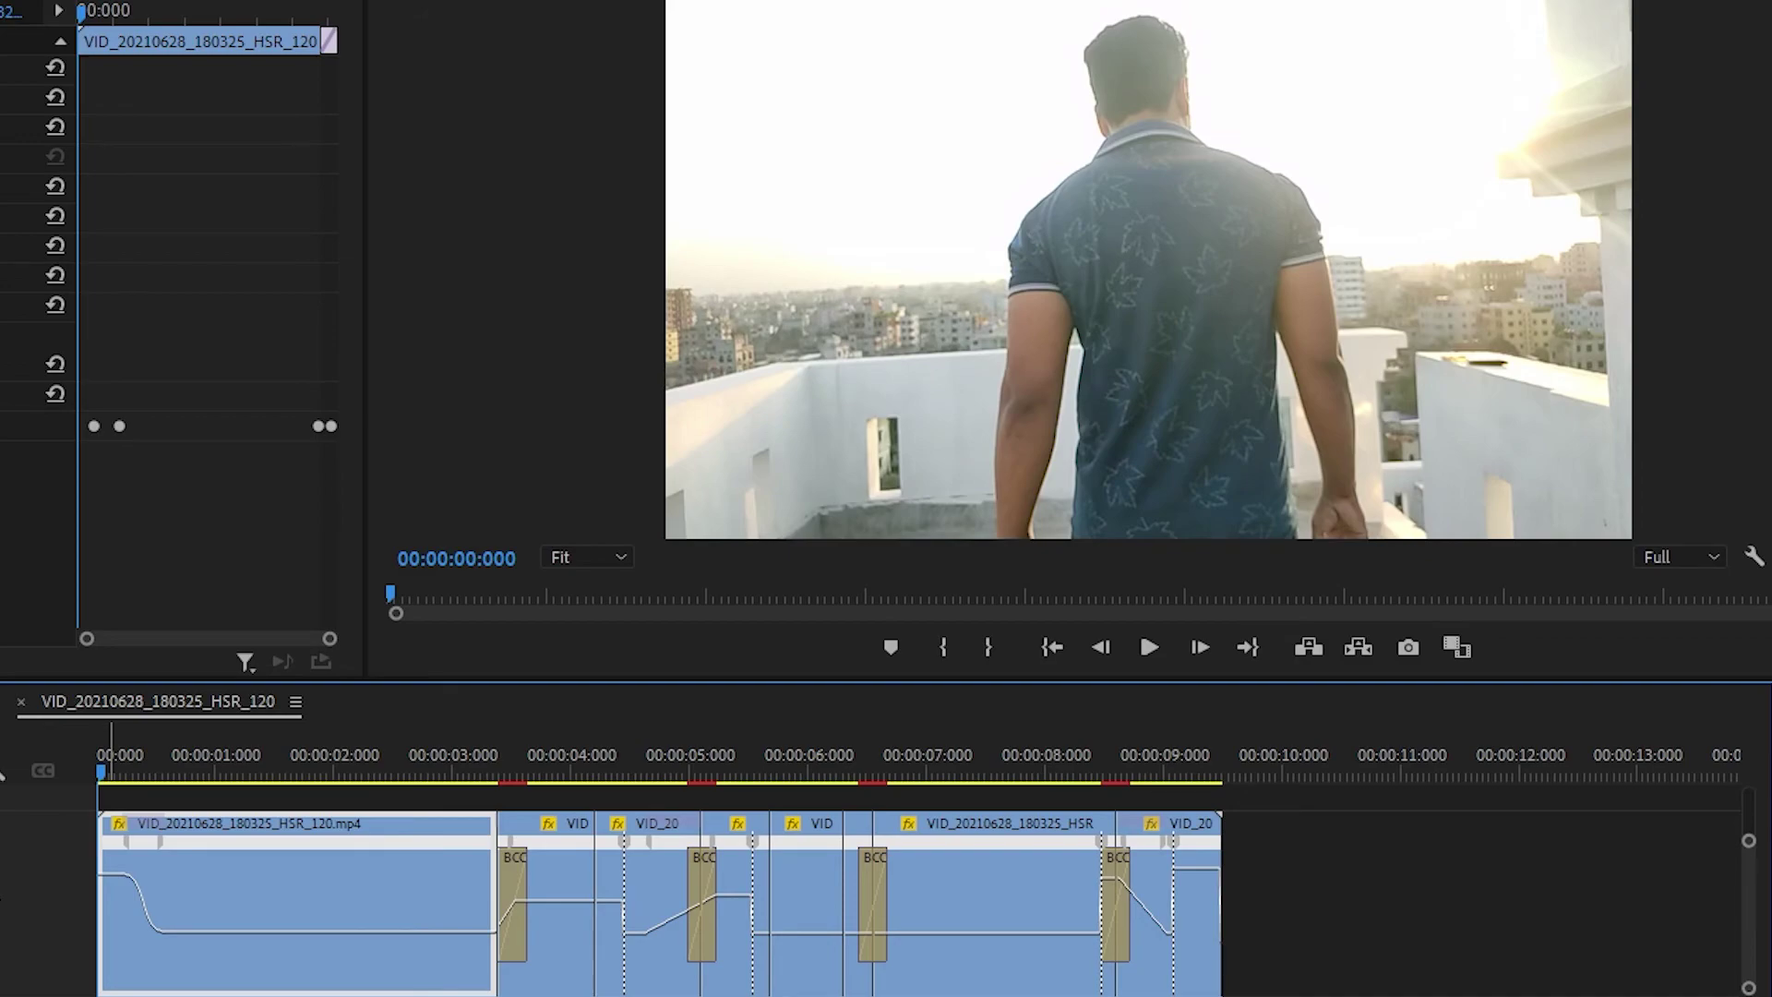
pyautogui.press('space')
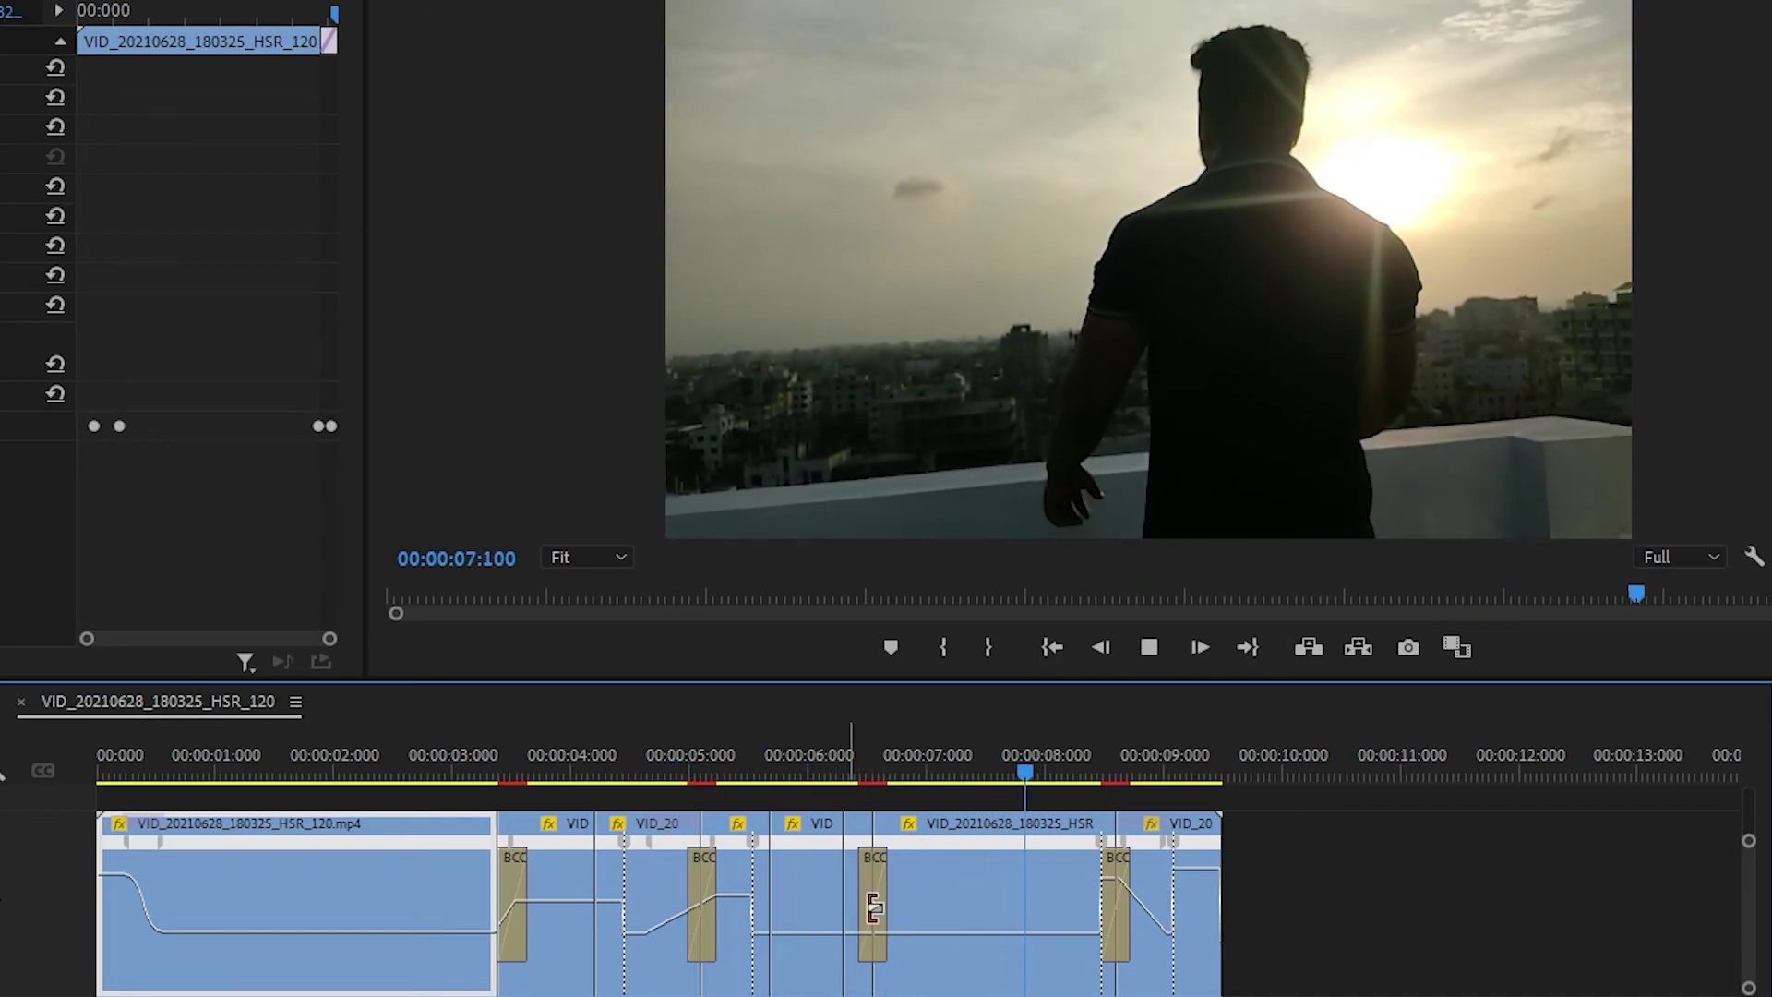
pyautogui.press('space')
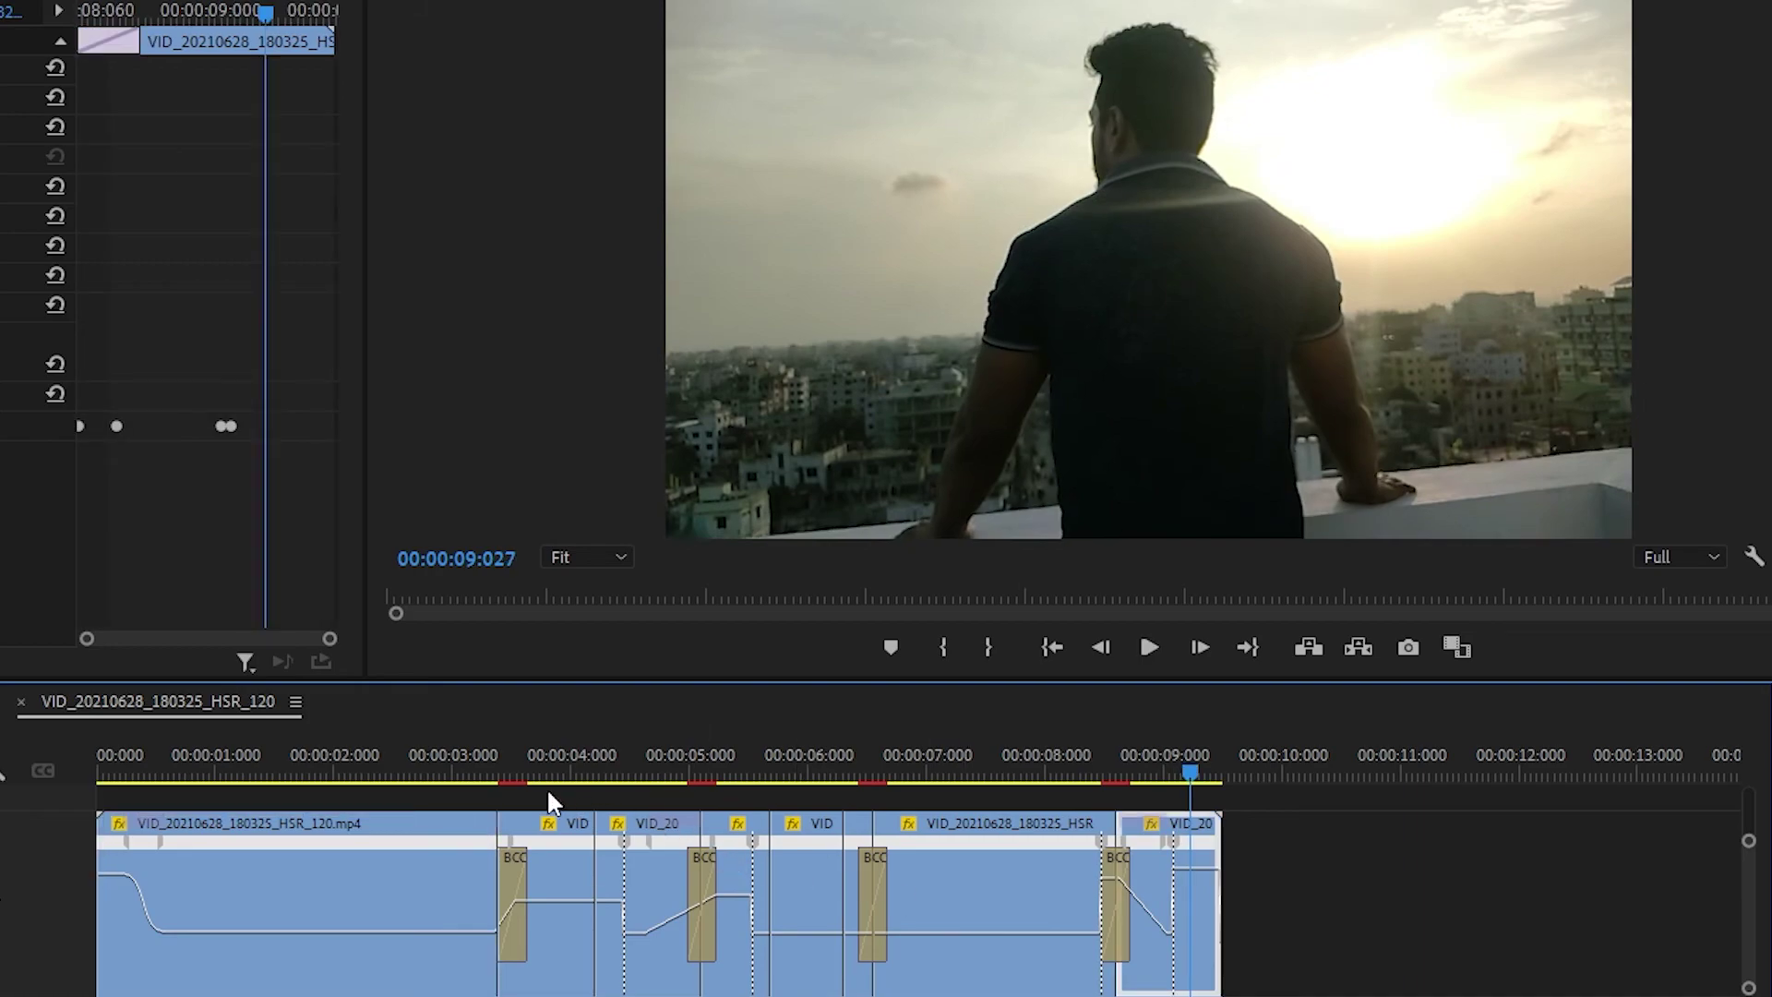
pyautogui.click(472, 766)
pyautogui.press('space')
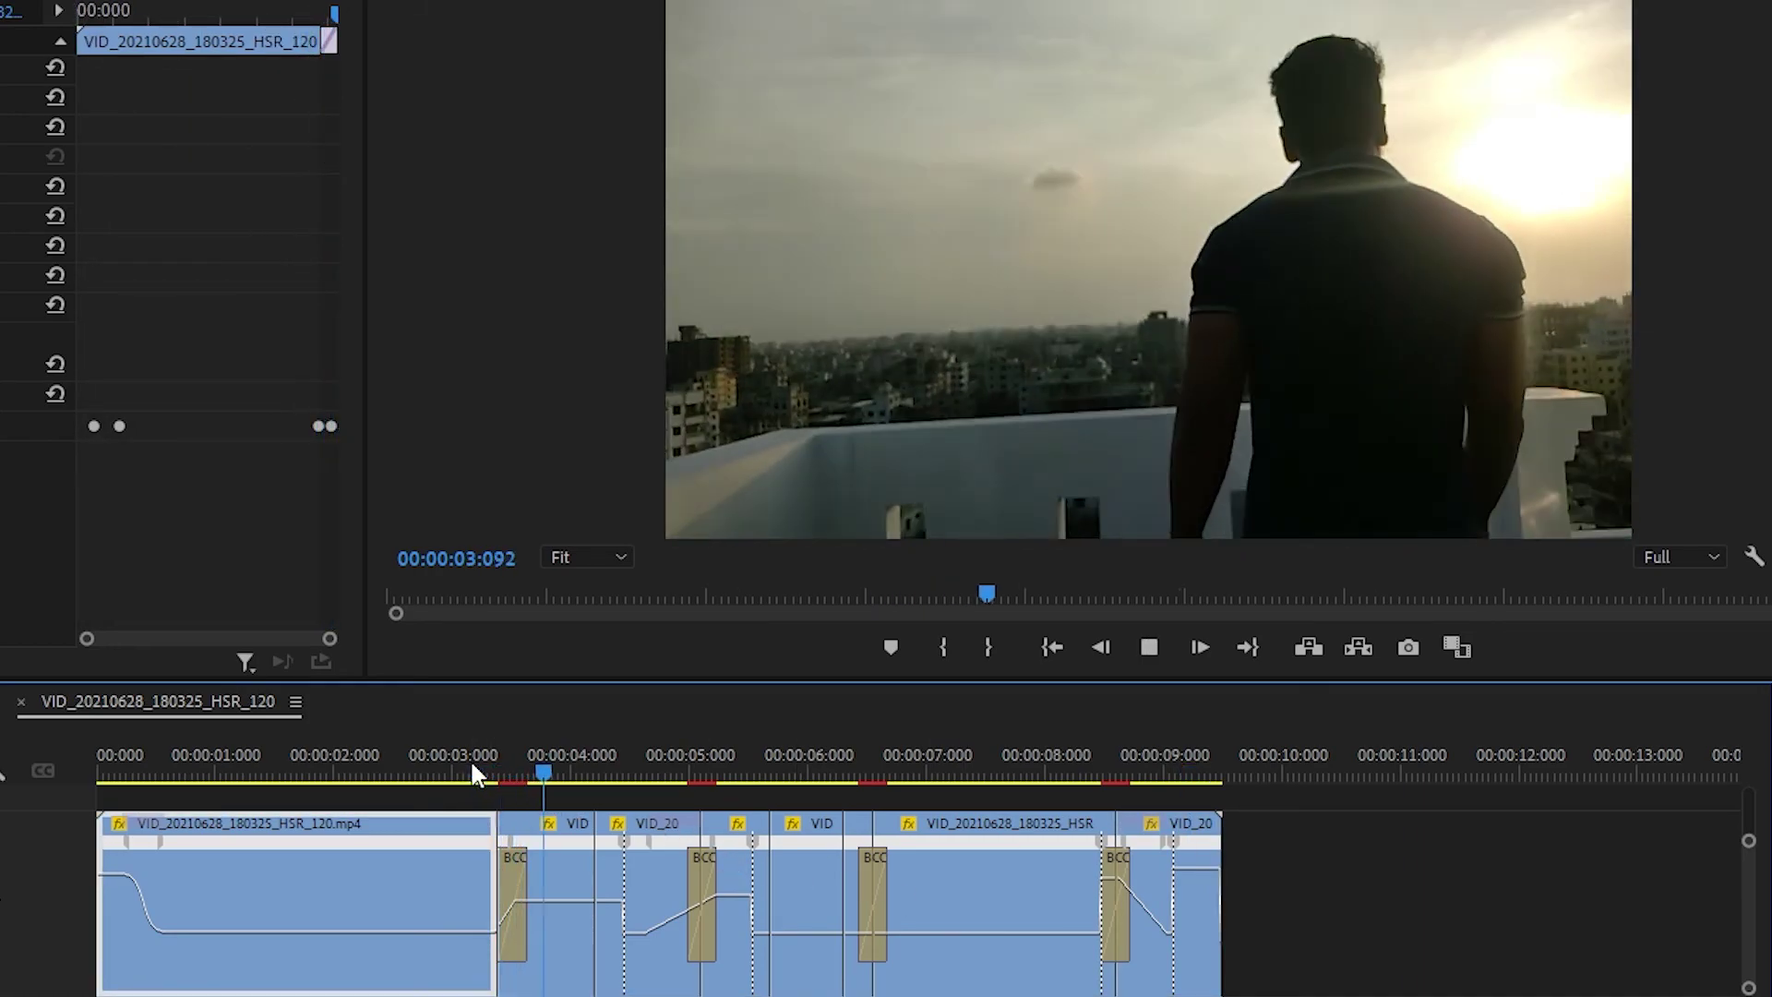
pyautogui.press('space')
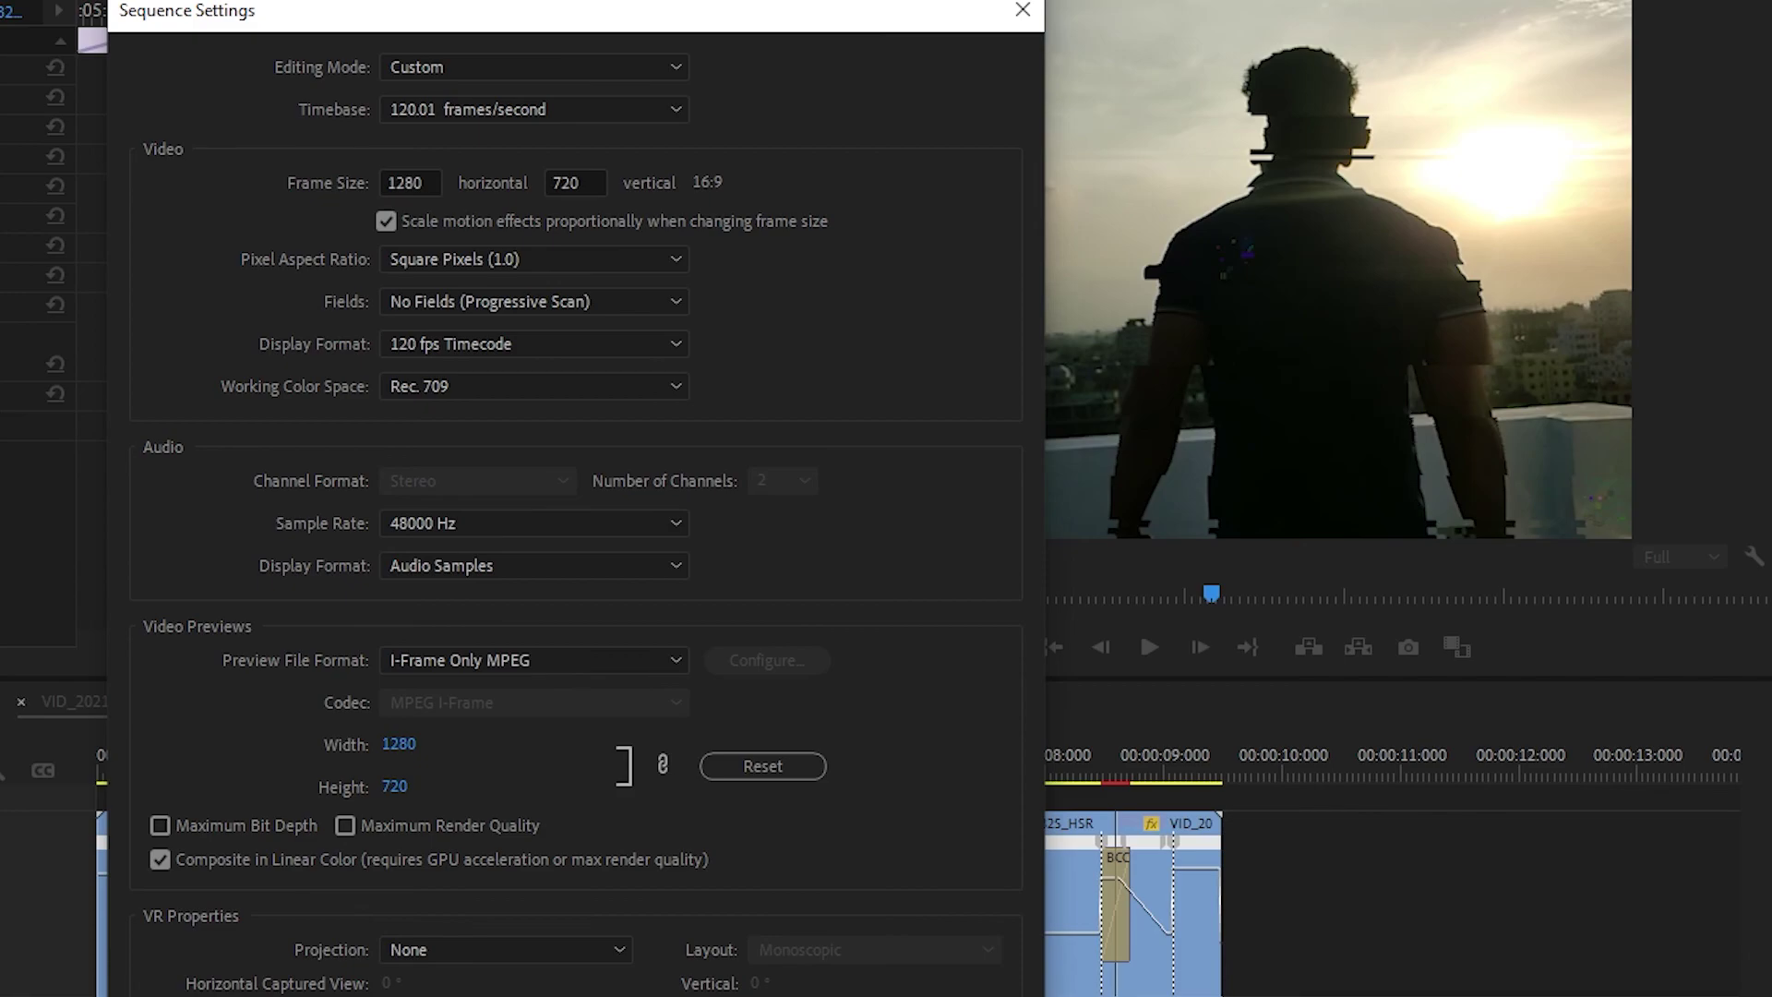
pyautogui.click(413, 742)
pyautogui.press('space')
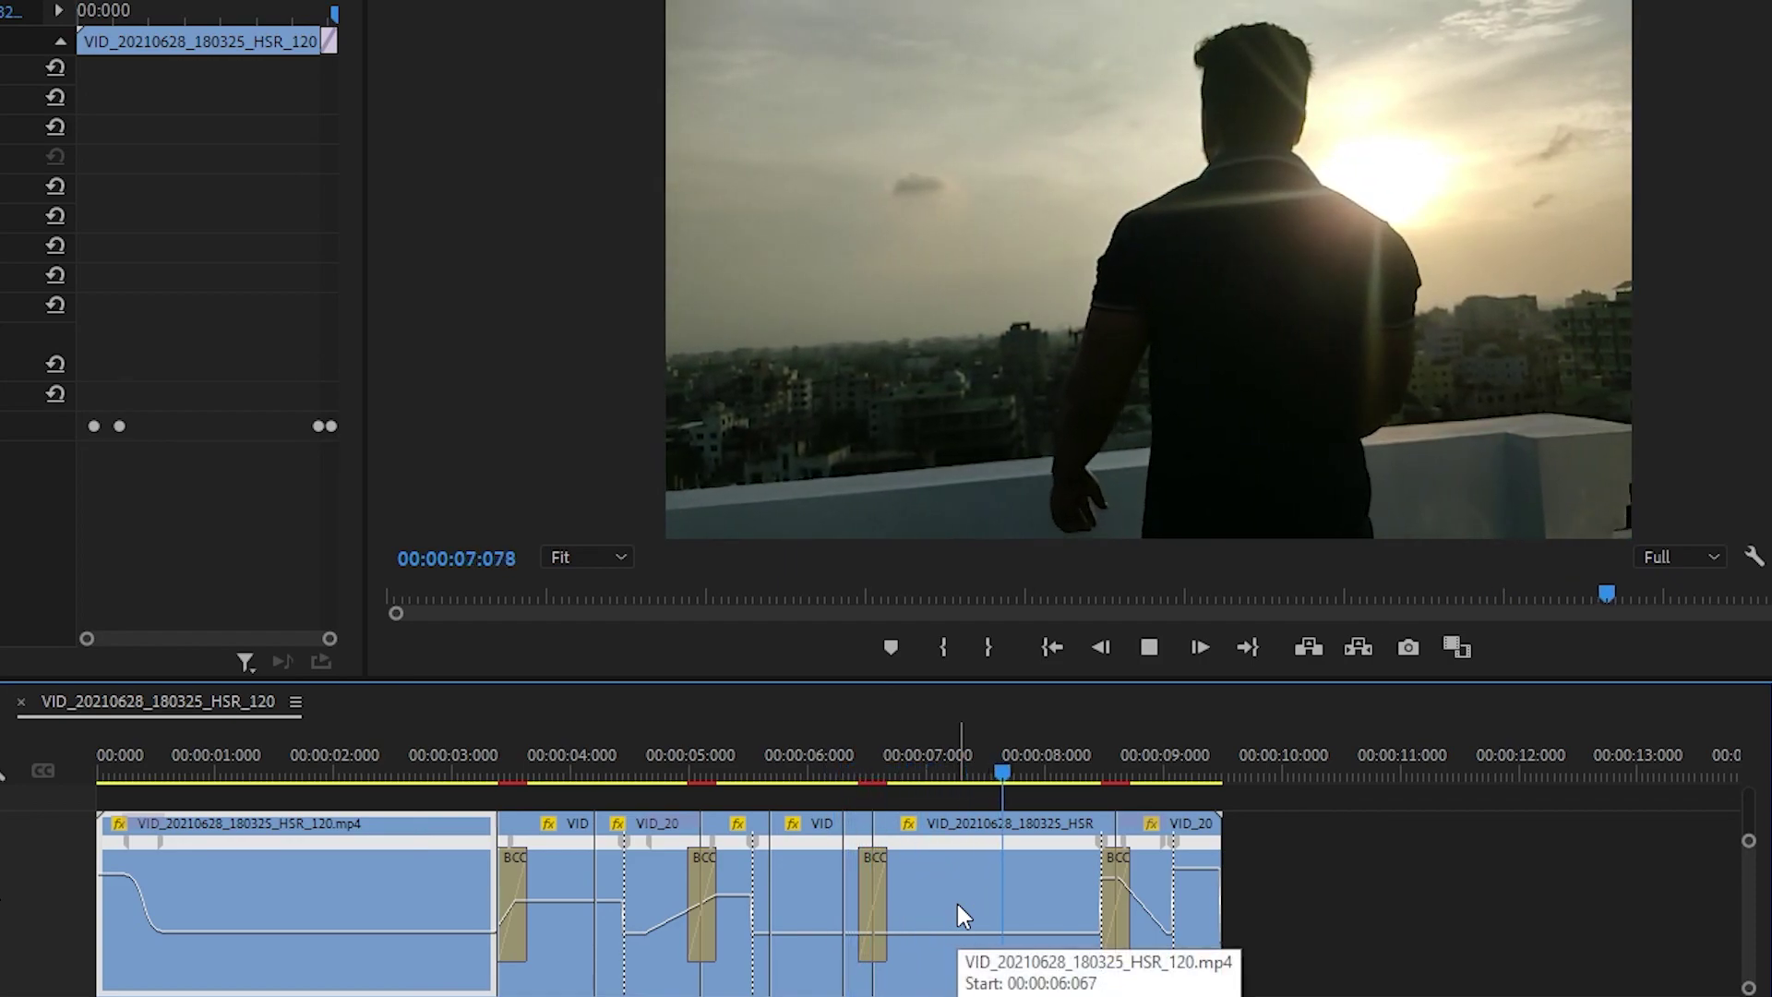
pyautogui.press('space')
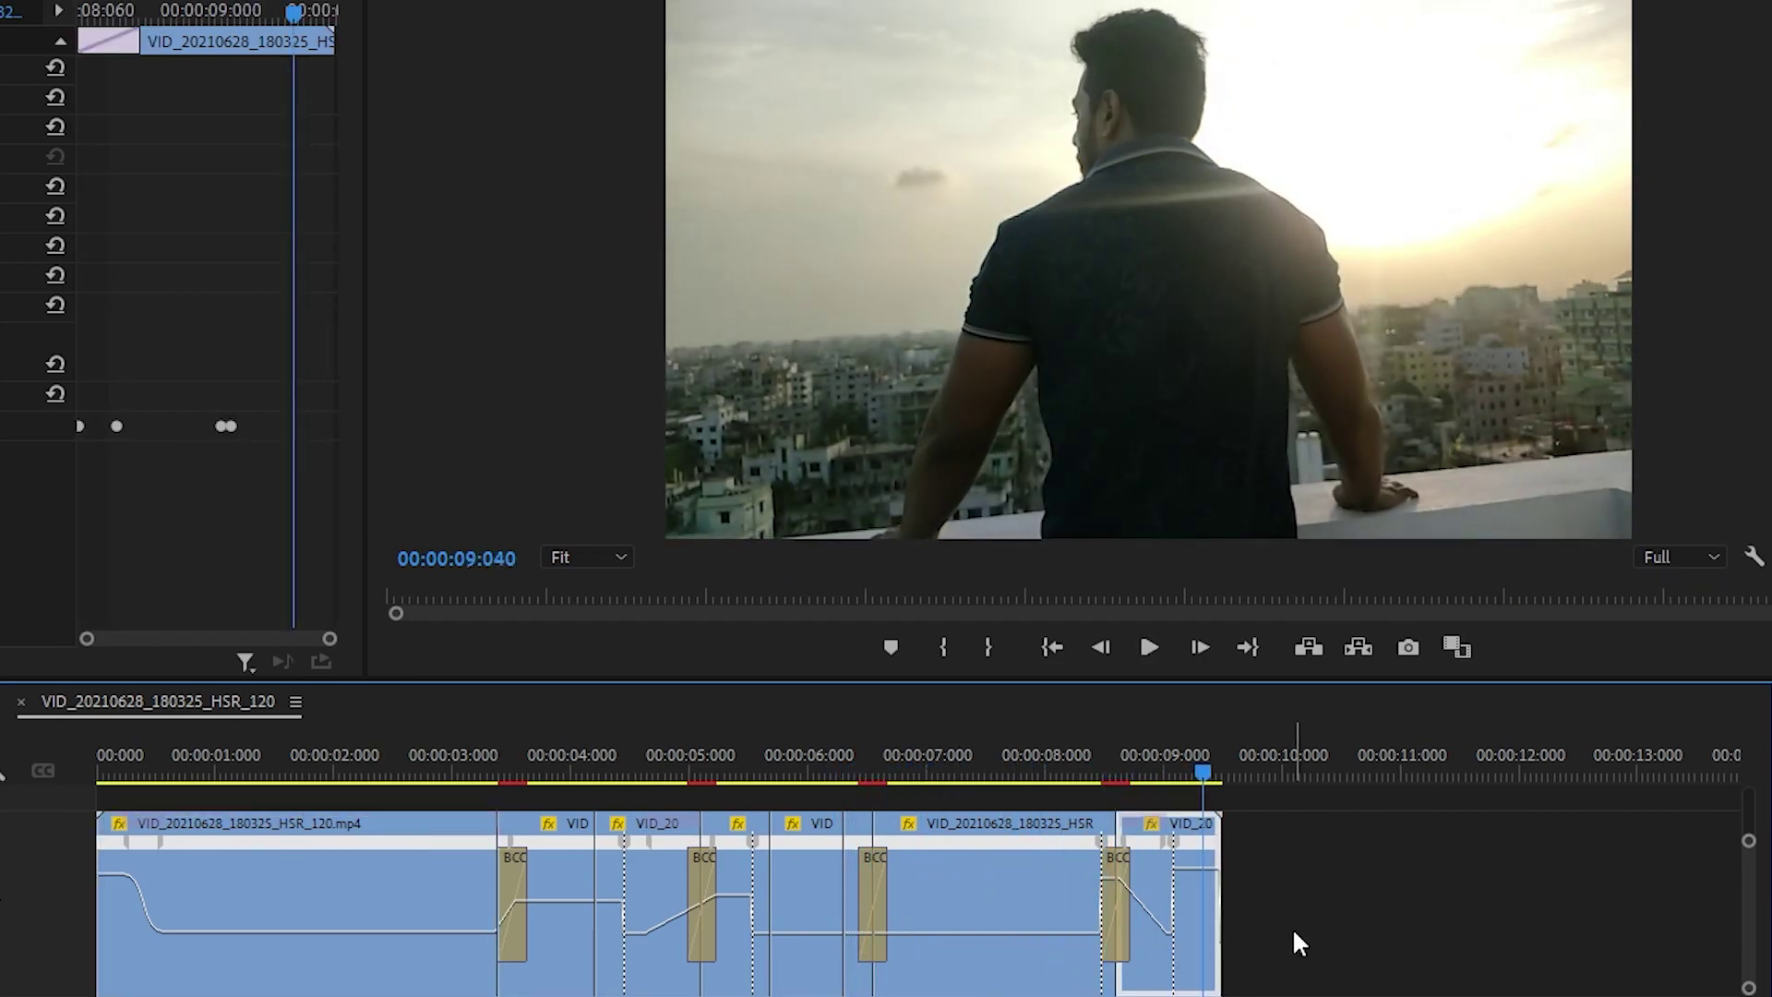